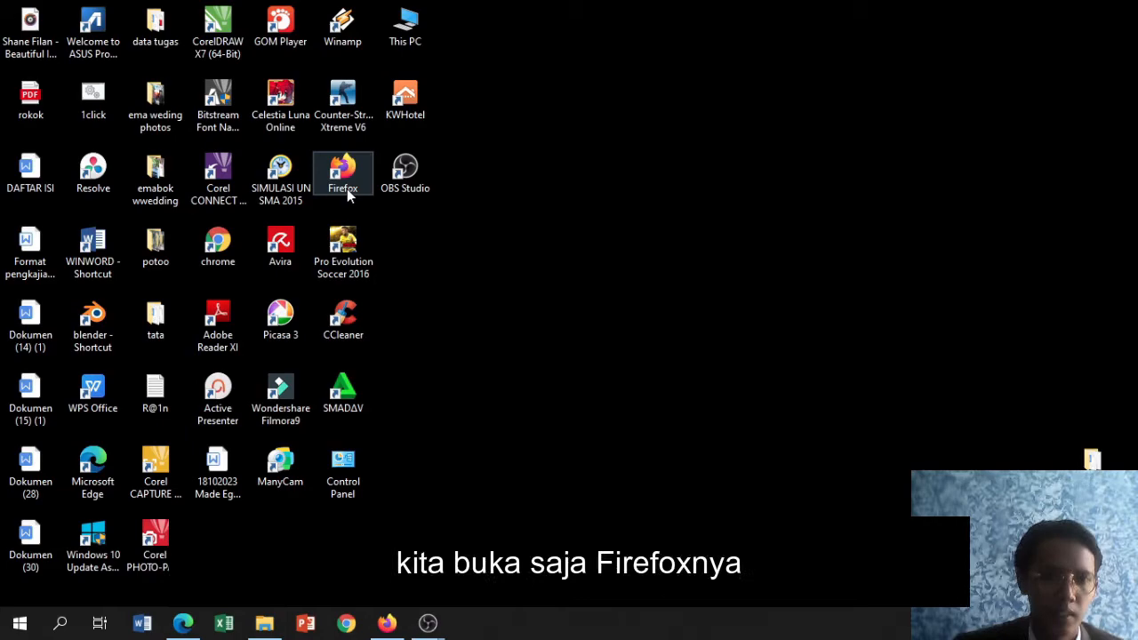
Open Firefox and search Google for "download kwhotel free"
{"action": "left_click", "coordinate": [387, 624]}
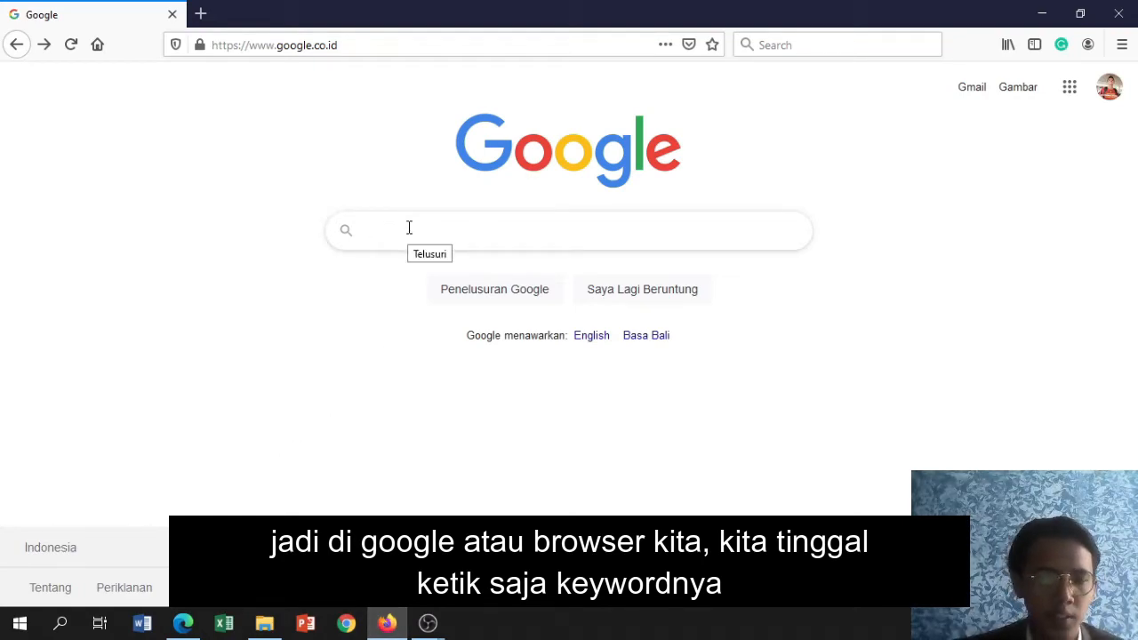
{"action": "type", "text": "k"}
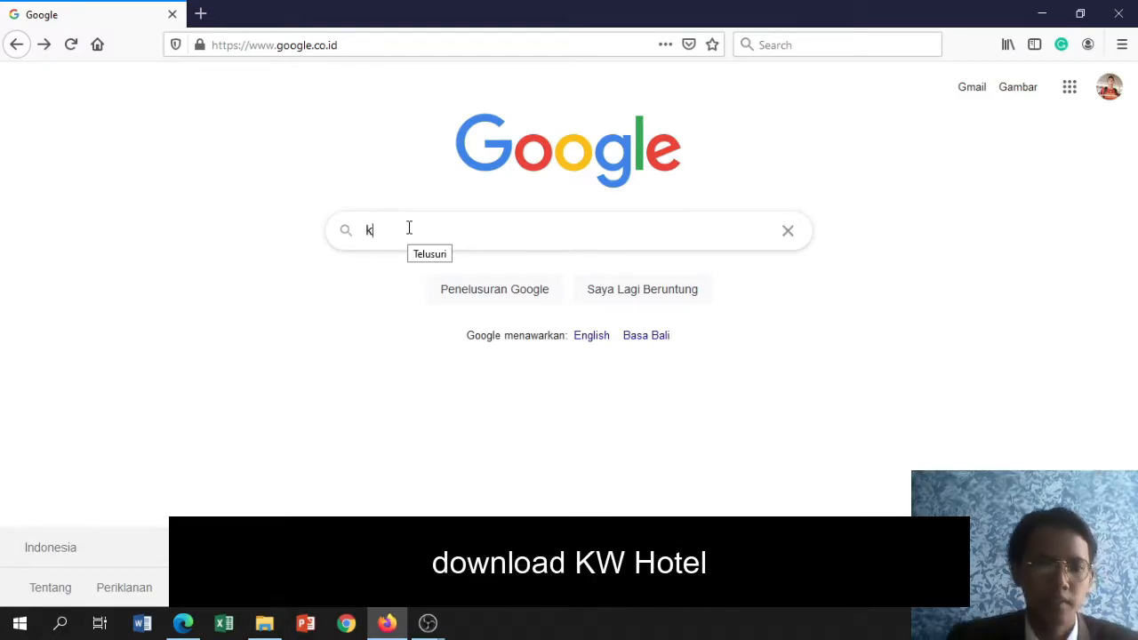
{"action": "key", "text": "BackSpace"}
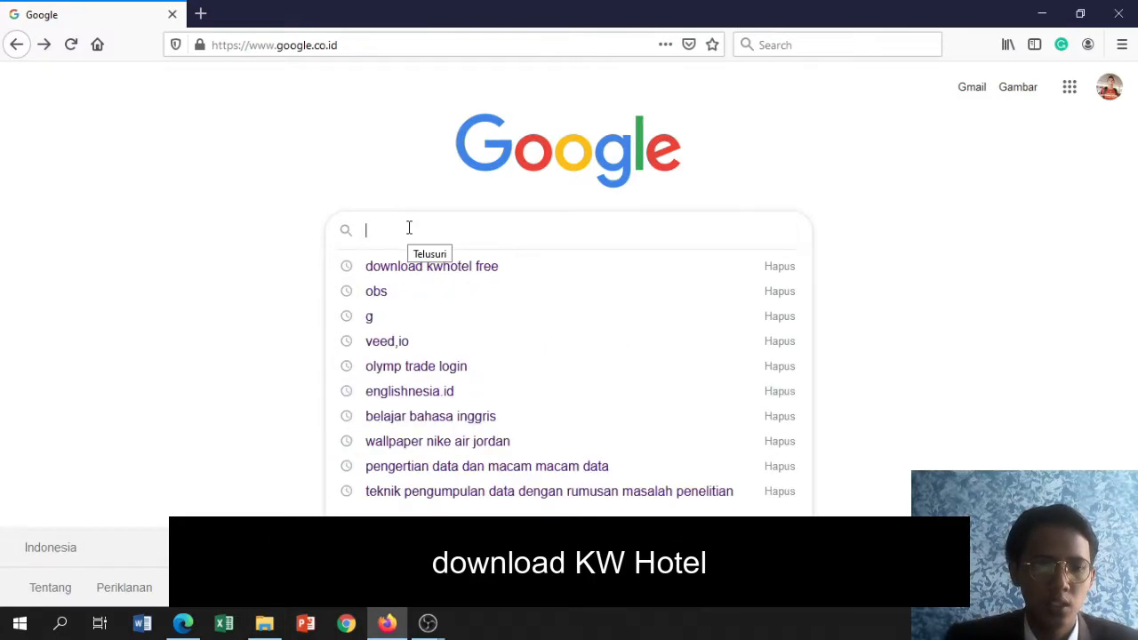
{"action": "type", "text": "d"}
{"action": "key", "text": "Down"}
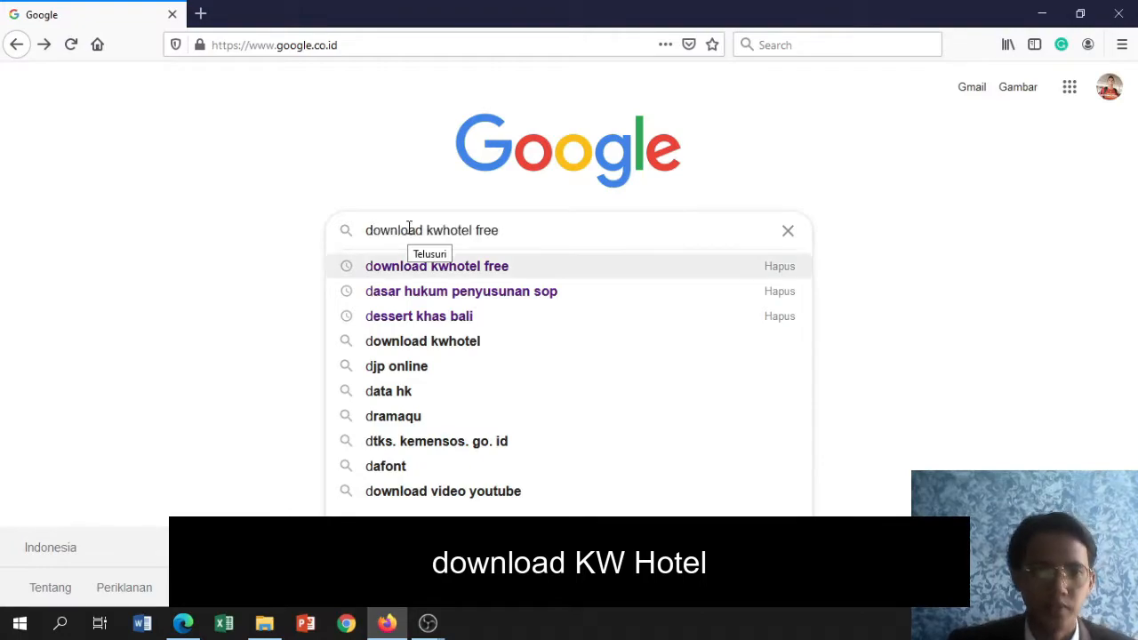
{"action": "key", "text": "Return"}
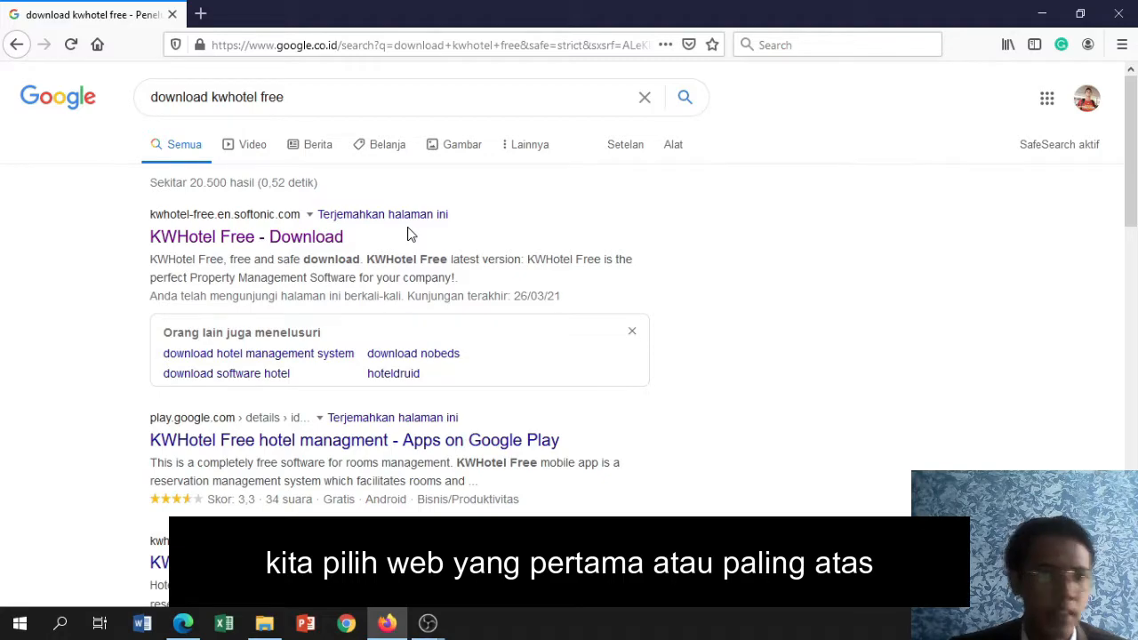
Download the free PC version of KWHotel Free from its Softonic page and save the installer file KWHotel_0_47_166.exe
{"action": "left_click", "coordinate": [226, 253]}
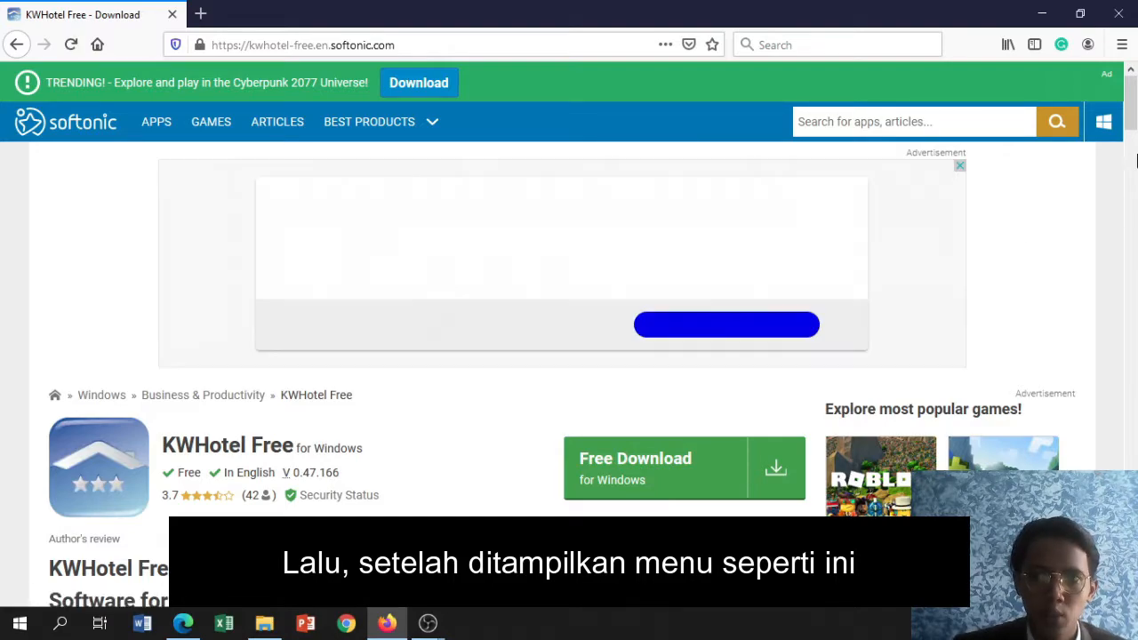
{"action": "left_click_drag", "start_coordinate": [1132, 129], "coordinate": [1134, 147]}
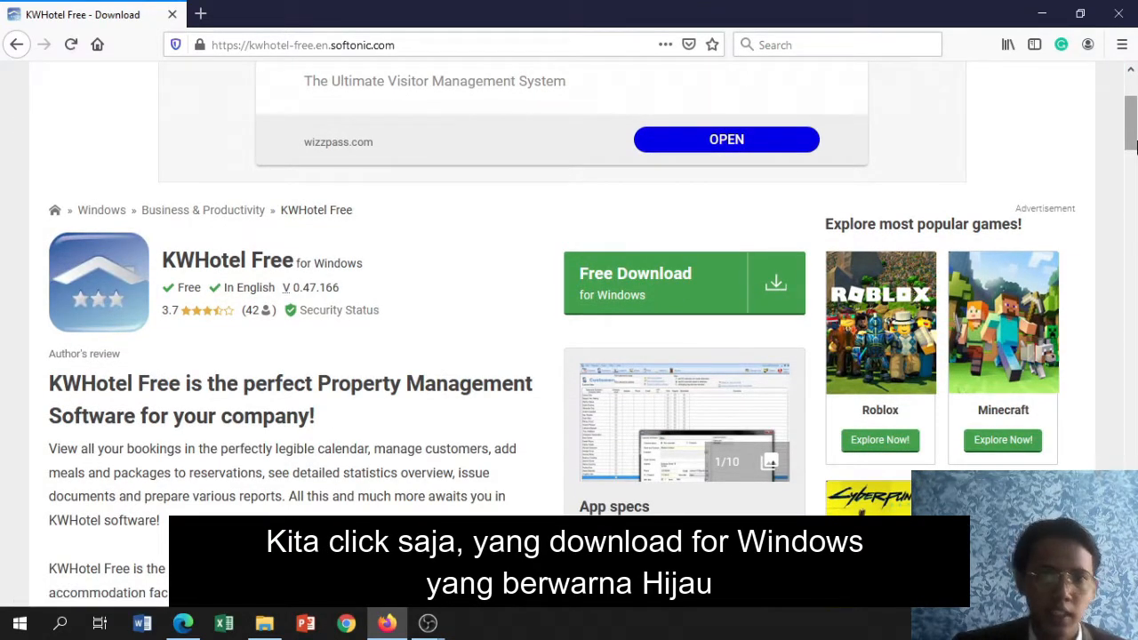
{"action": "left_click", "coordinate": [776, 291]}
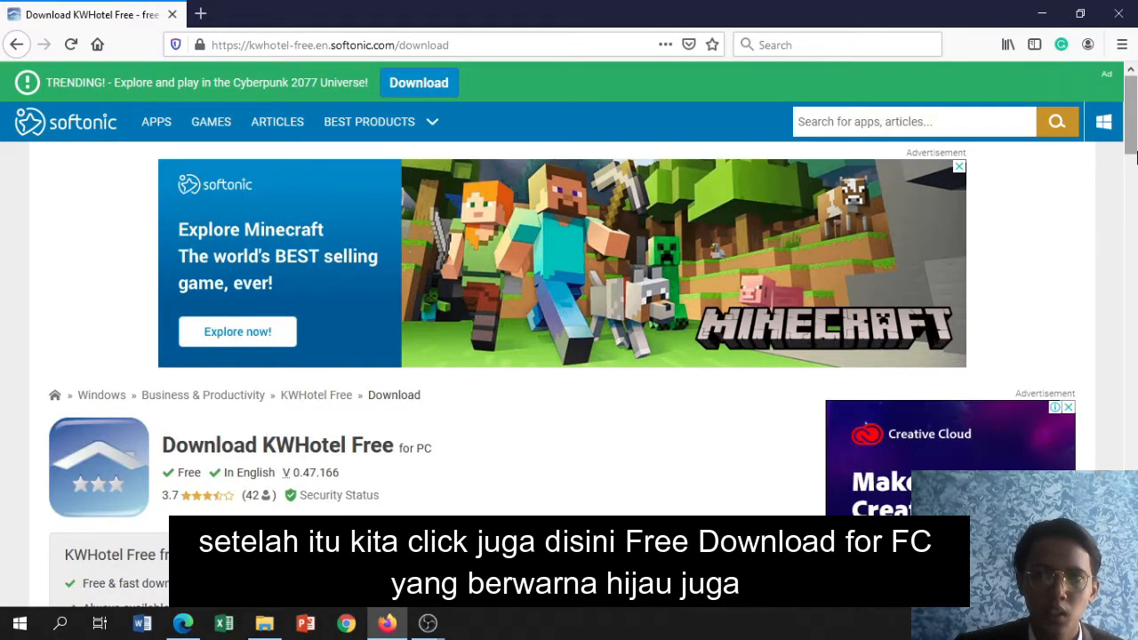
{"action": "left_click_drag", "start_coordinate": [1135, 158], "coordinate": [1135, 213]}
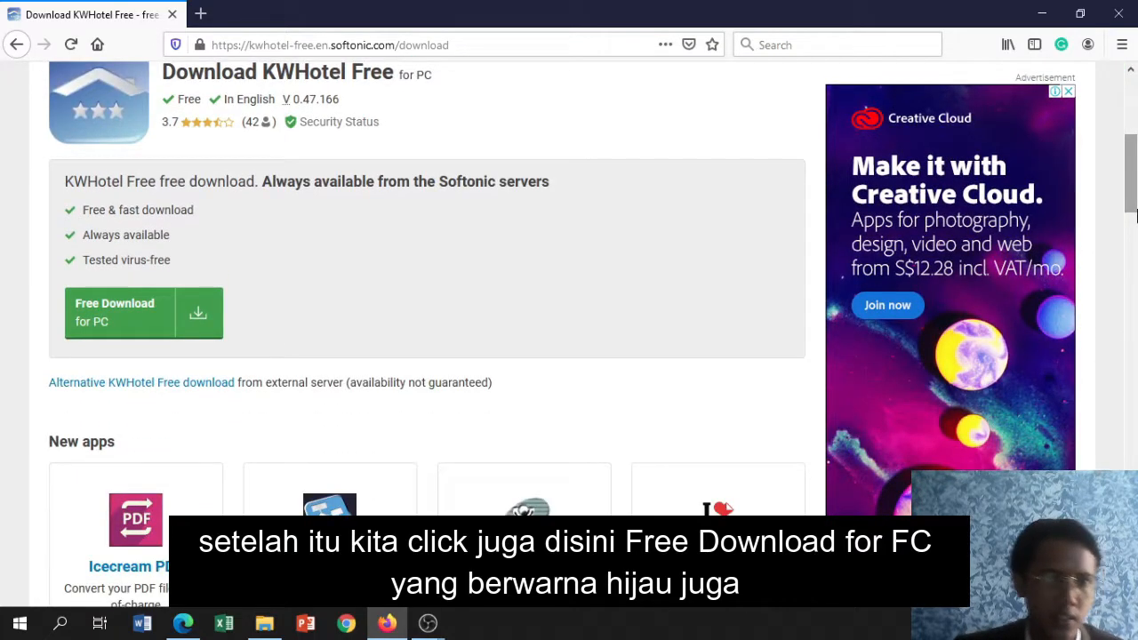
{"action": "left_click", "coordinate": [200, 309]}
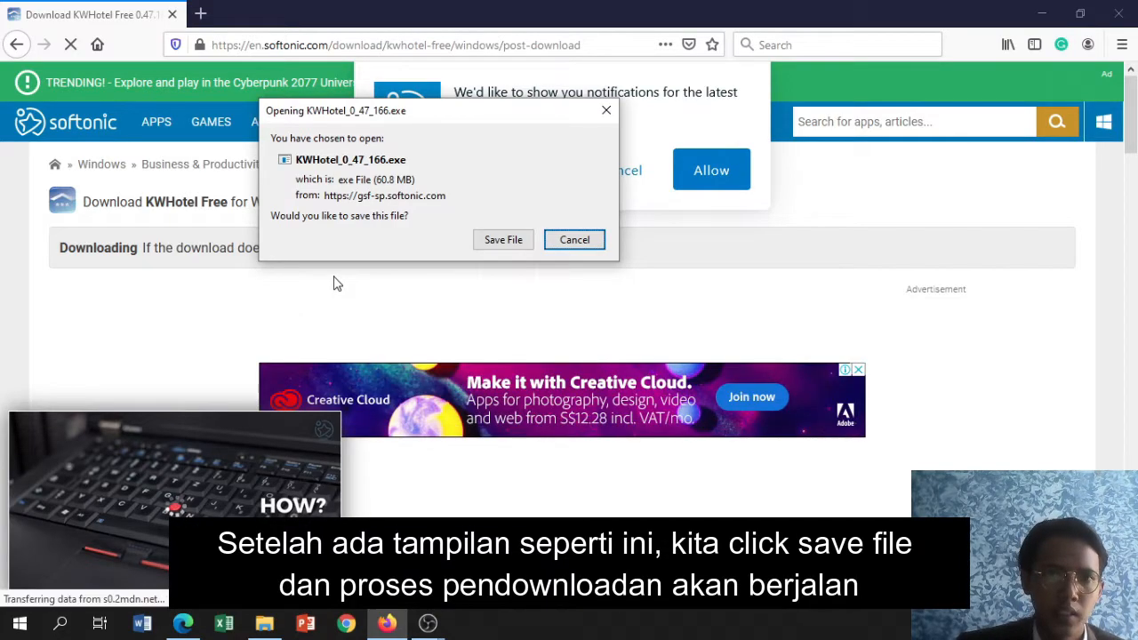
{"action": "left_click", "coordinate": [485, 245]}
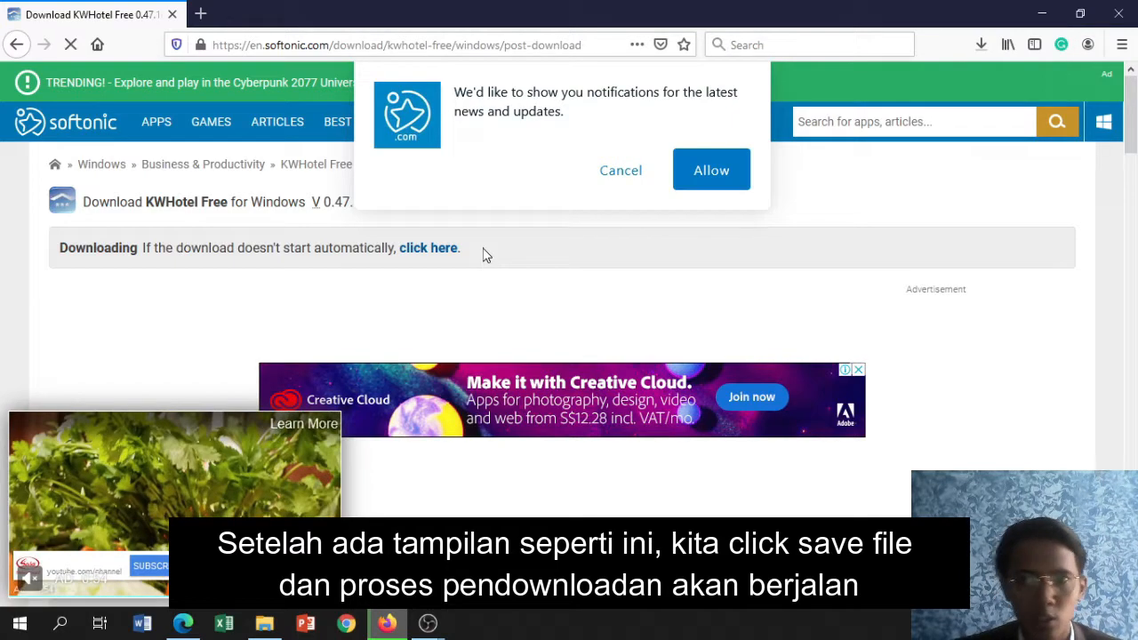
Run the KWHotel_0_47_166 installer from the Downloads folder, allow it to make changes, and choose English as the installer language
{"action": "left_click", "coordinate": [982, 45]}
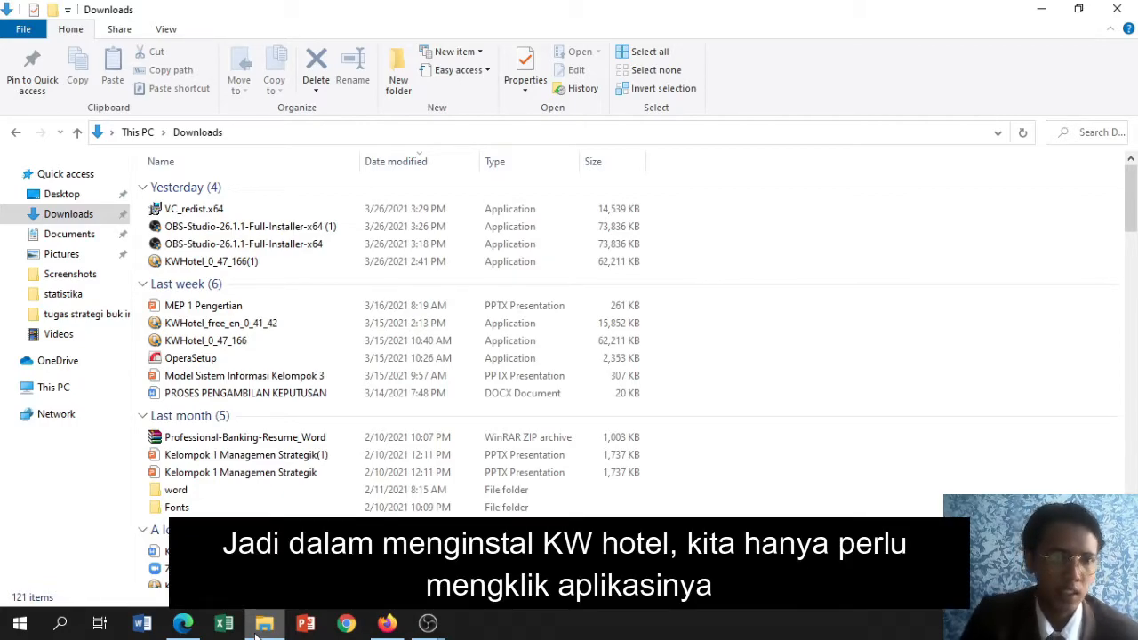
{"action": "left_click", "coordinate": [312, 344]}
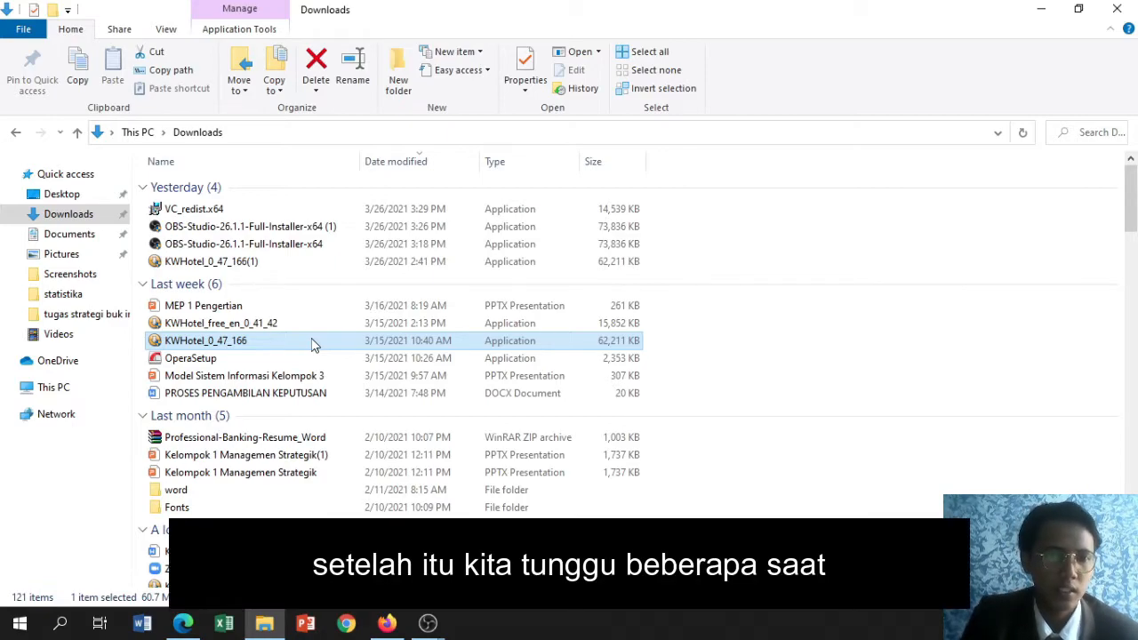
{"action": "double_click", "coordinate": [312, 344]}
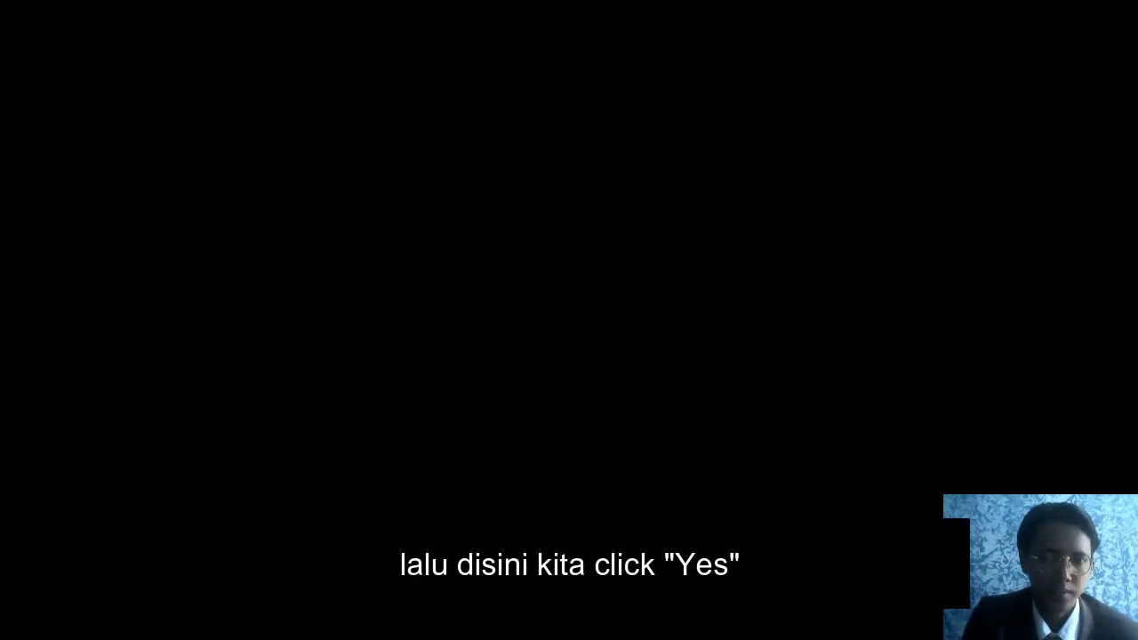
{"action": "left_click", "coordinate": [453, 435]}
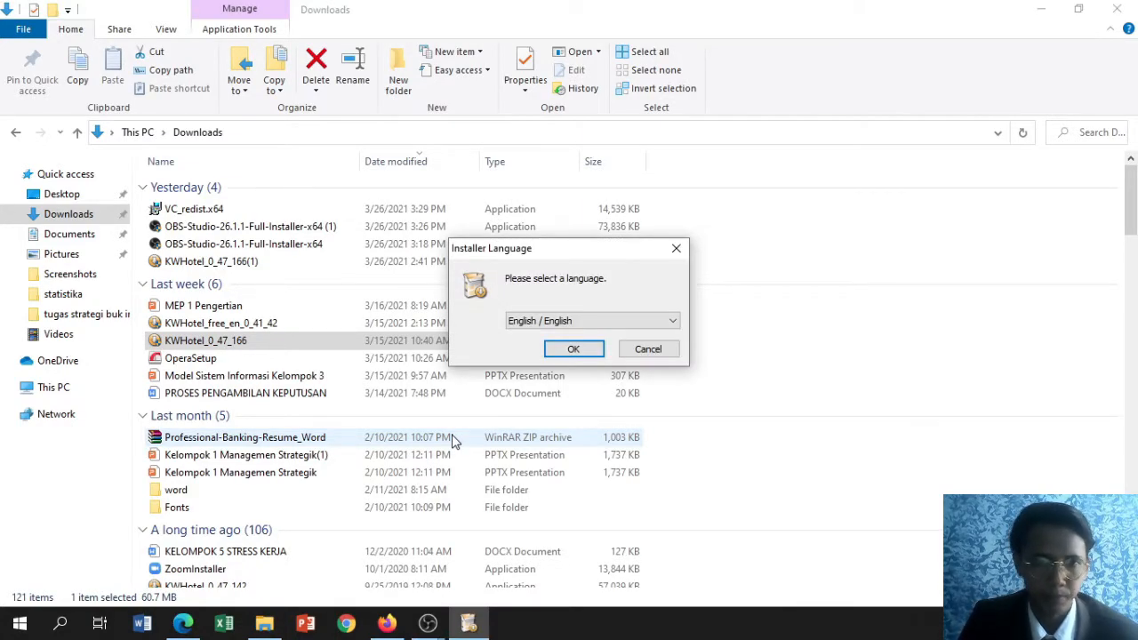
{"action": "left_click", "coordinate": [672, 323]}
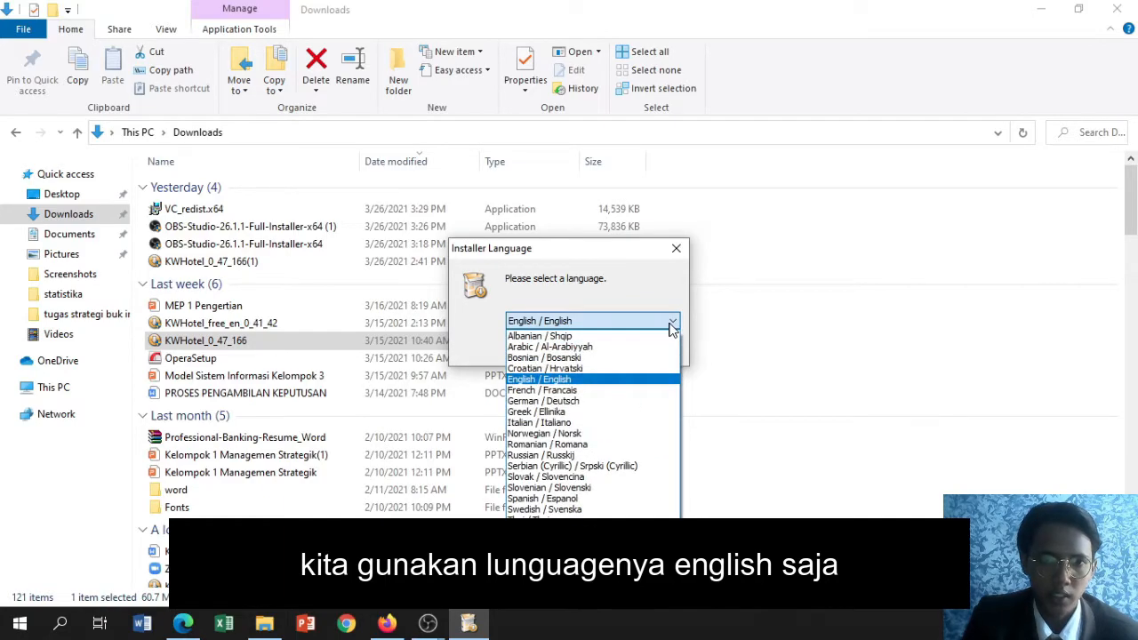
{"action": "left_click", "coordinate": [653, 379]}
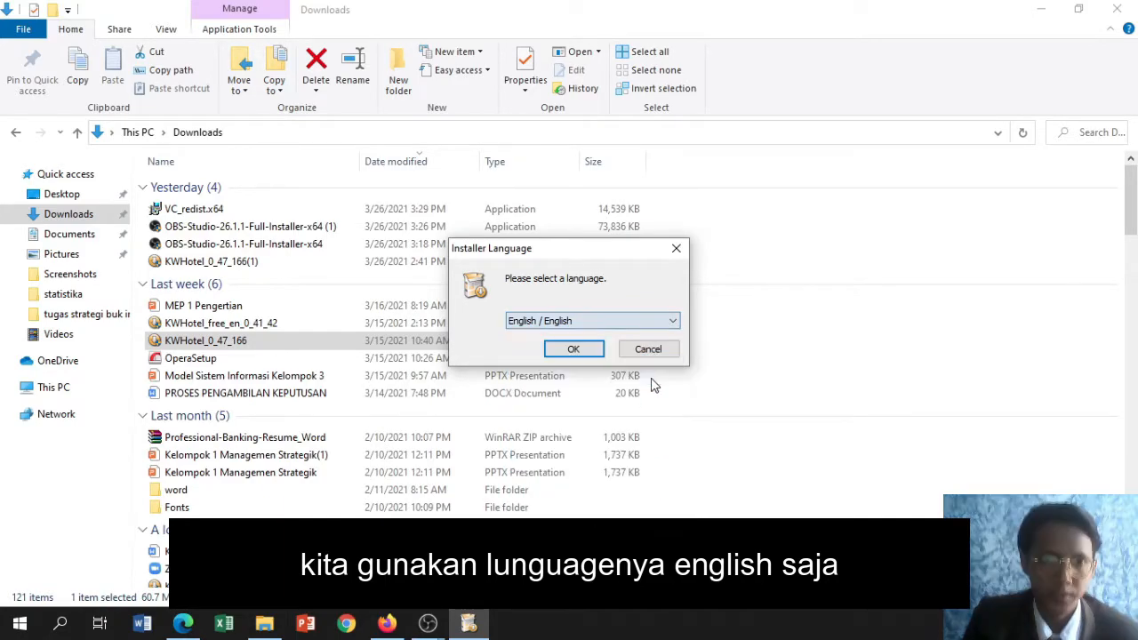
{"action": "left_click", "coordinate": [601, 350]}
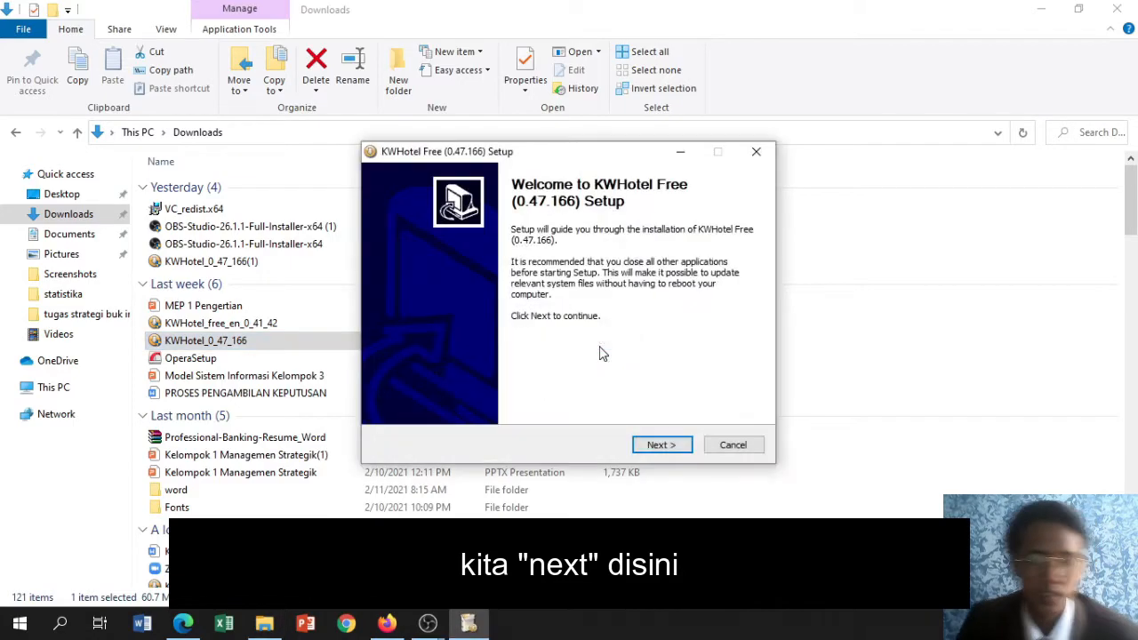
Accept the KWHotel Free license agreement and select C:\KajWare\KWHotel\ as the destination folder
{"action": "left_click", "coordinate": [648, 446]}
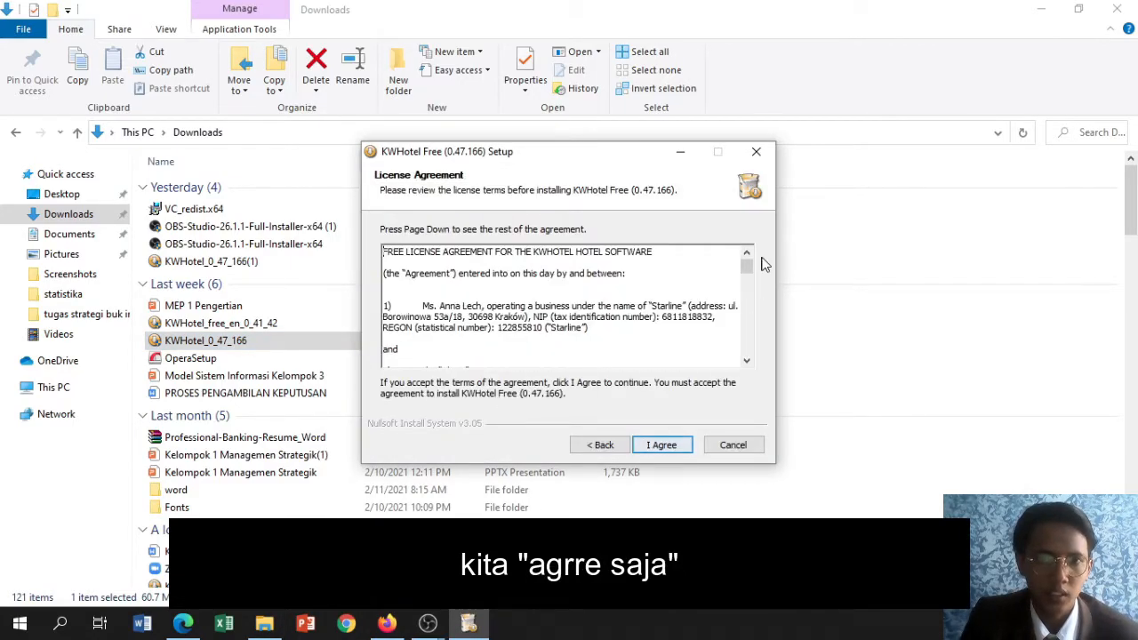
{"action": "left_click", "coordinate": [661, 446]}
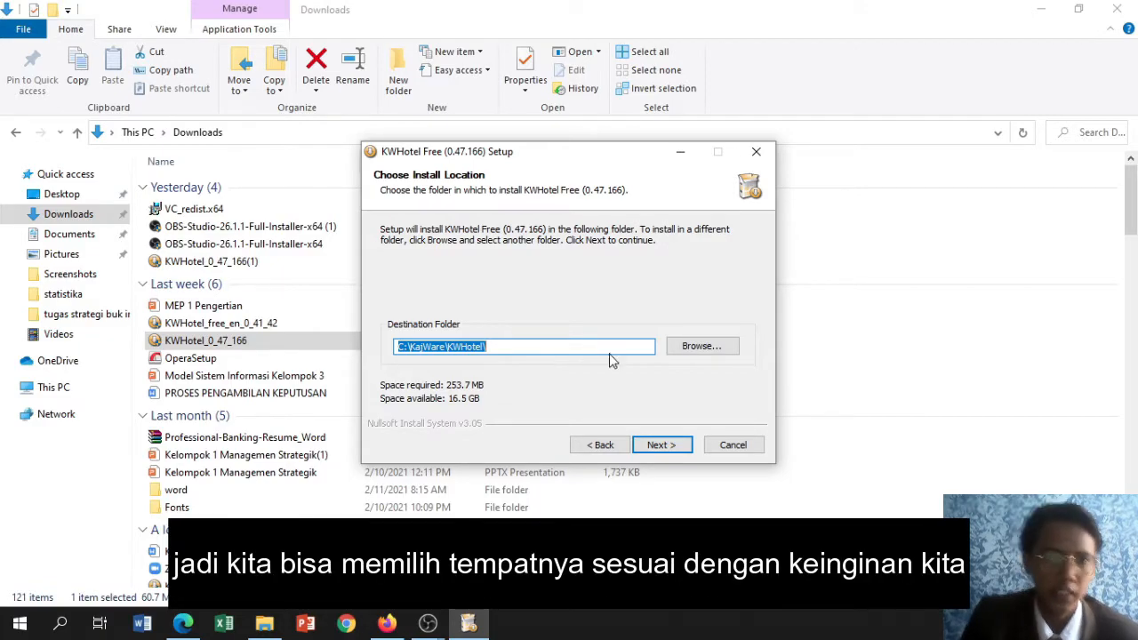
{"action": "left_click", "coordinate": [694, 349]}
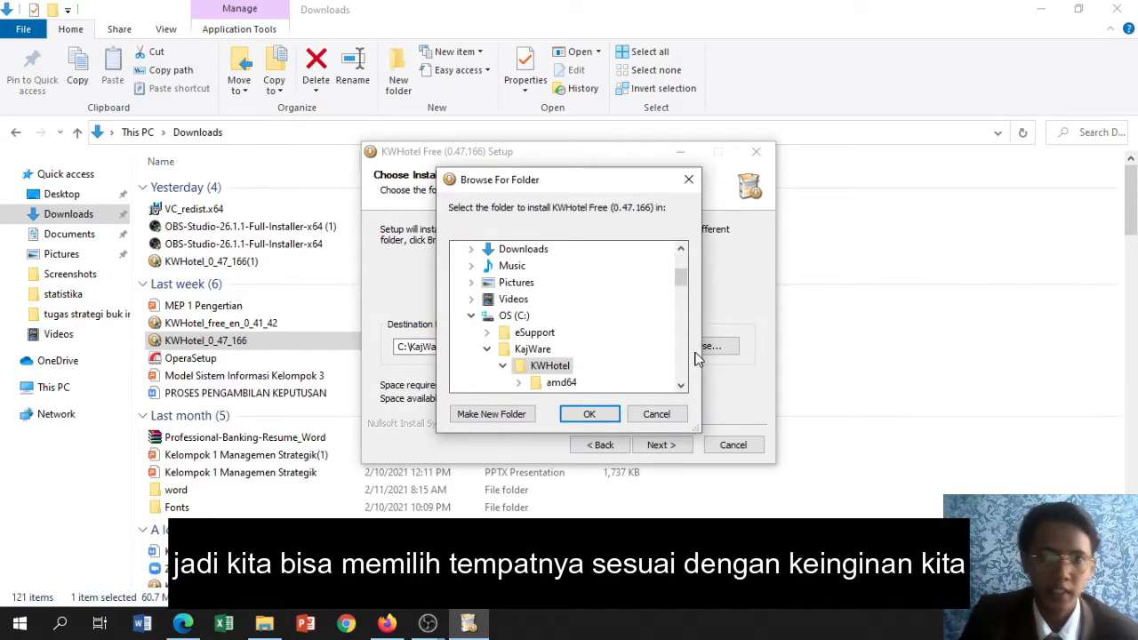
{"action": "mouse_move", "coordinate": [685, 278]}
{"action": "left_mouse_down"}
{"action": "mouse_move", "coordinate": [684, 291]}
{"action": "mouse_move", "coordinate": [684, 280]}
{"action": "left_mouse_up"}
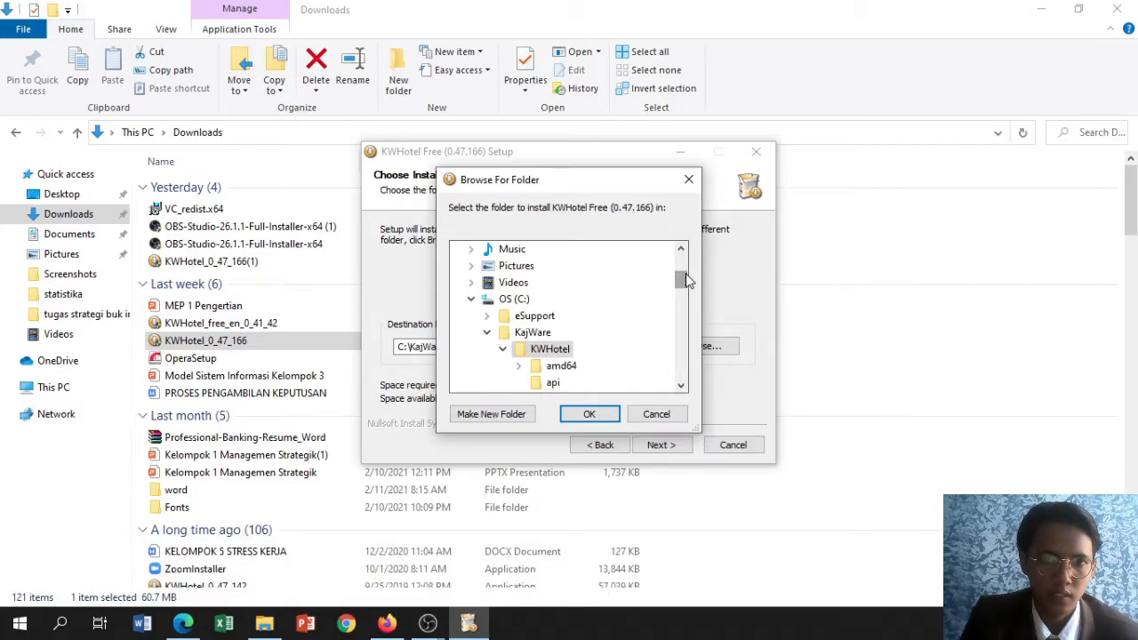
{"action": "left_click", "coordinate": [598, 414]}
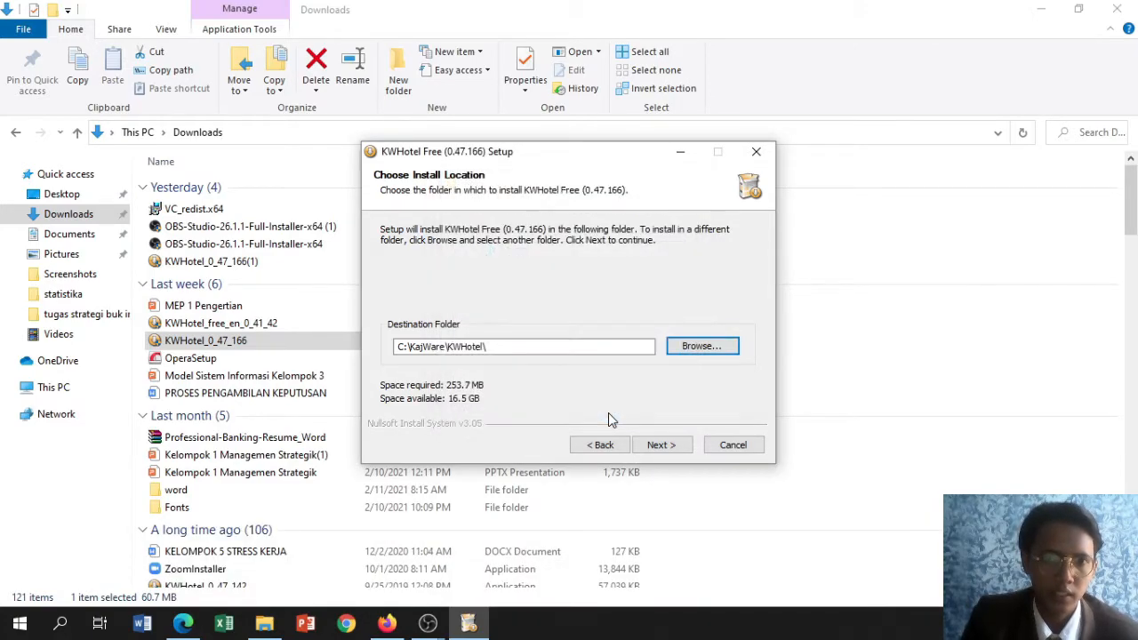
Install KWHotel Free with the KWHotel Start Menu folder and finish the setup with the option to run the program
{"action": "left_click", "coordinate": [662, 447]}
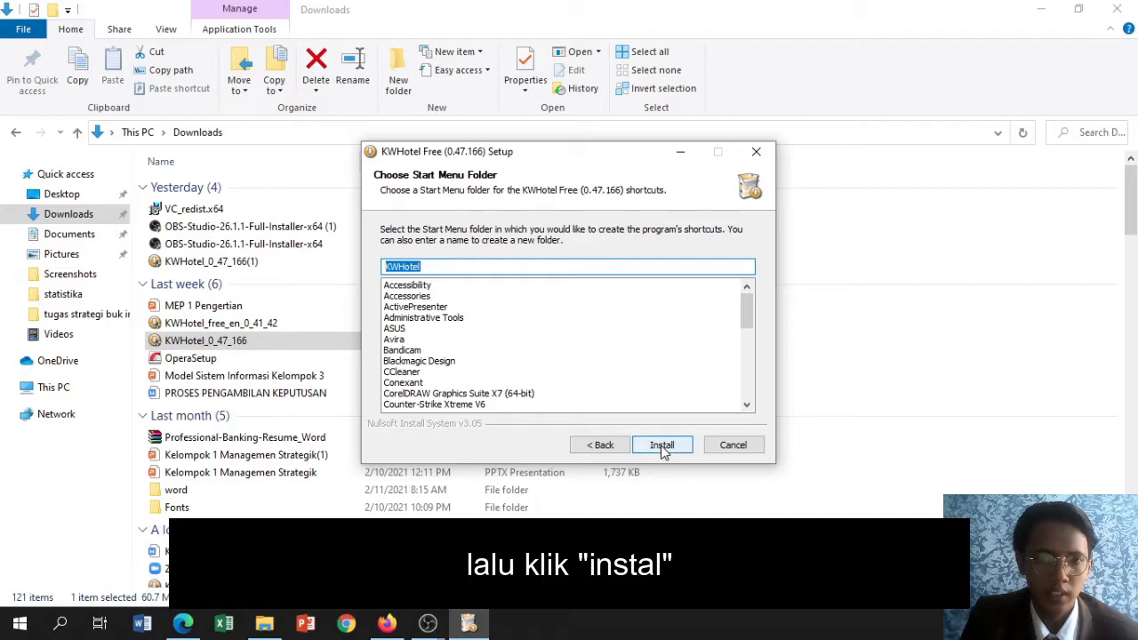
{"action": "left_click", "coordinate": [662, 447]}
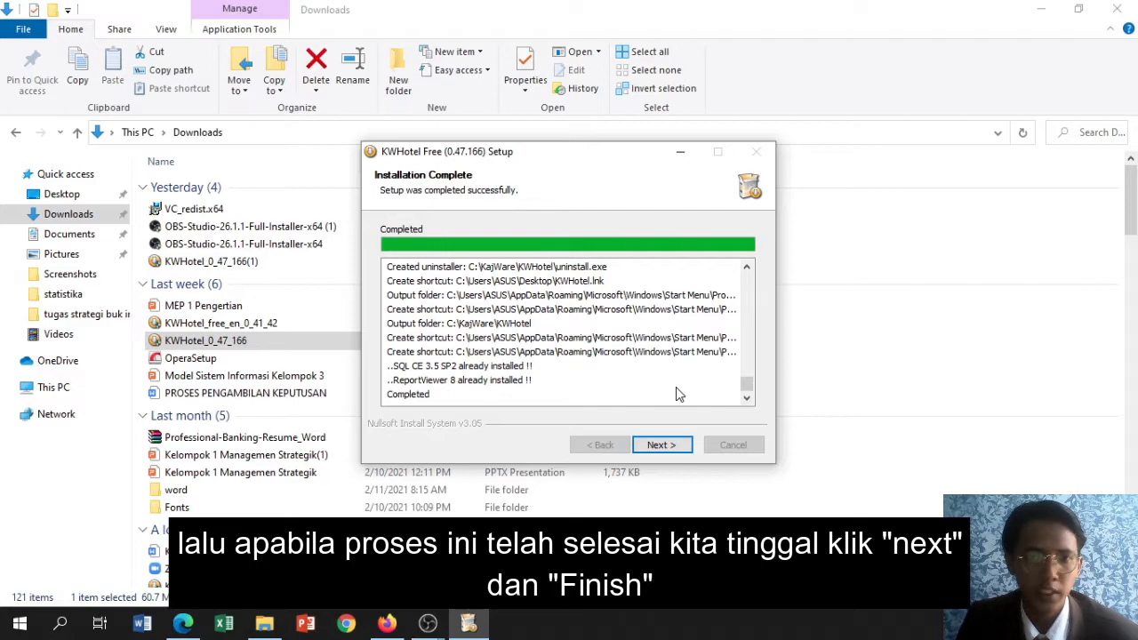
{"action": "left_click", "coordinate": [673, 444]}
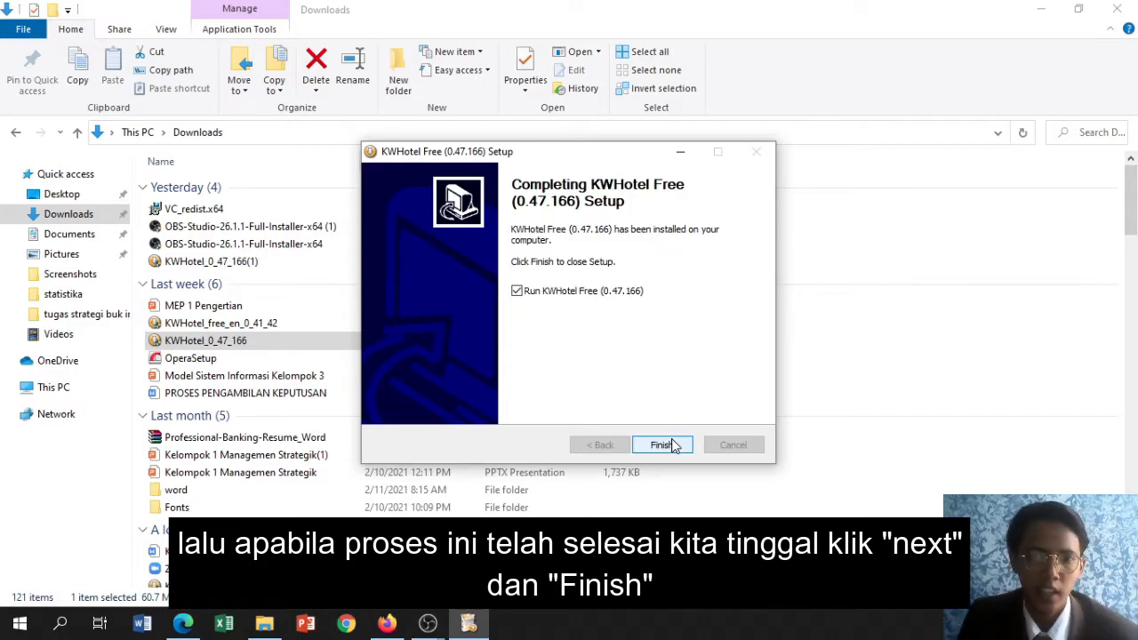
{"action": "left_click", "coordinate": [662, 445]}
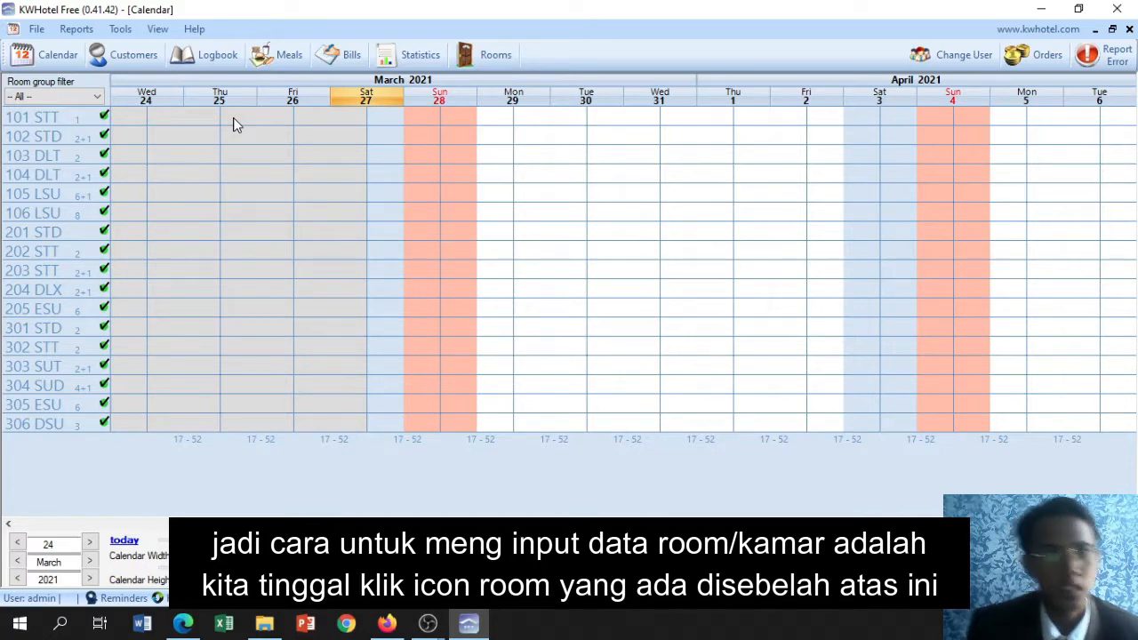
Add a new room to the hotel's room list and enter 307 SUD as its room number
{"action": "left_click", "coordinate": [498, 63]}
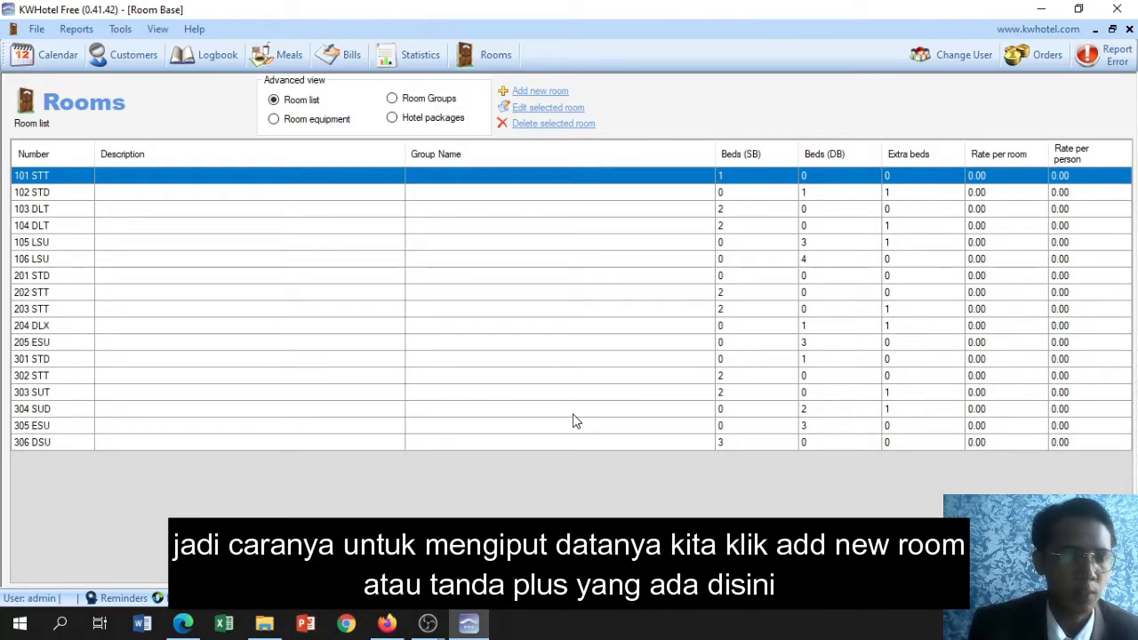
{"action": "left_click", "coordinate": [533, 92]}
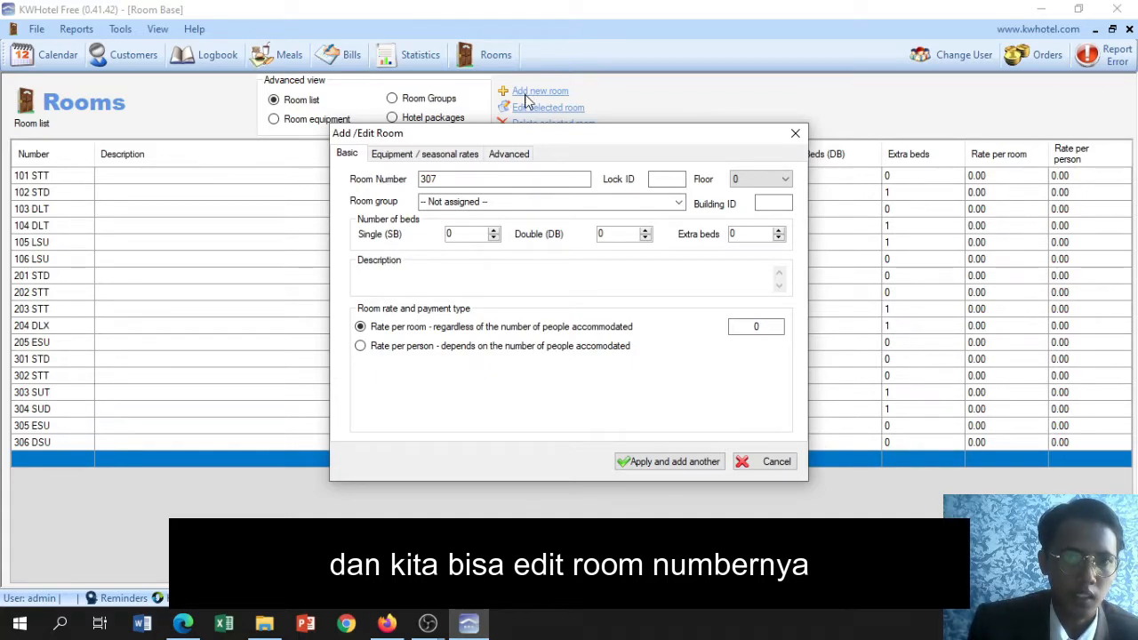
{"action": "left_click", "coordinate": [495, 179]}
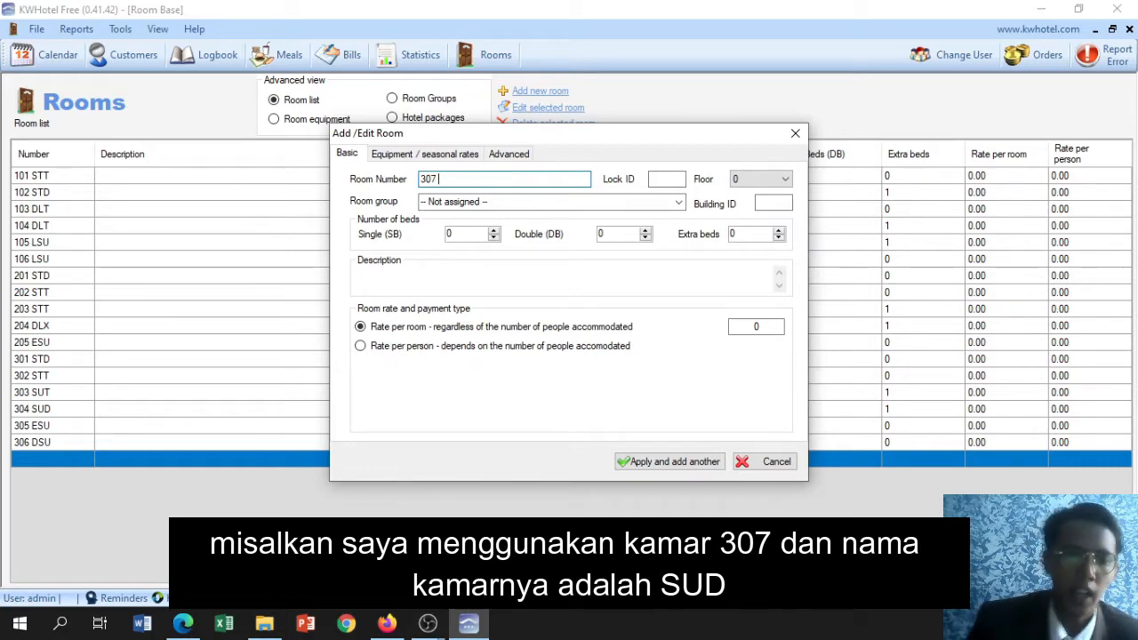
{"action": "type", "text": "SUD"}
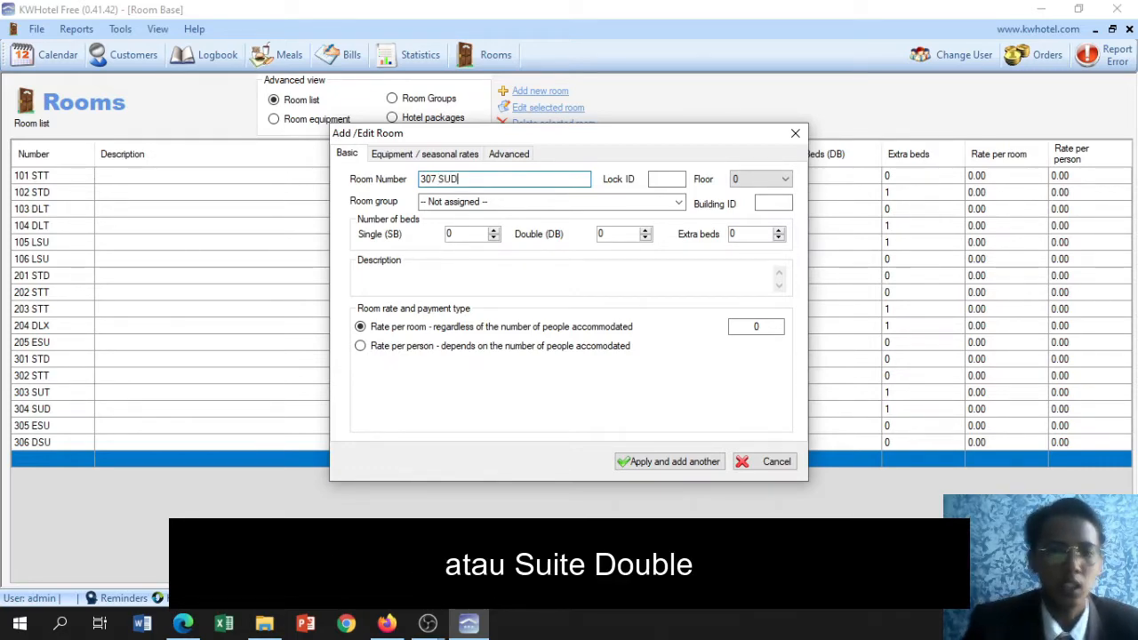
Set the new room's floor to 3 and give it 1 double bed and 1 extra bed
{"action": "left_click", "coordinate": [758, 179]}
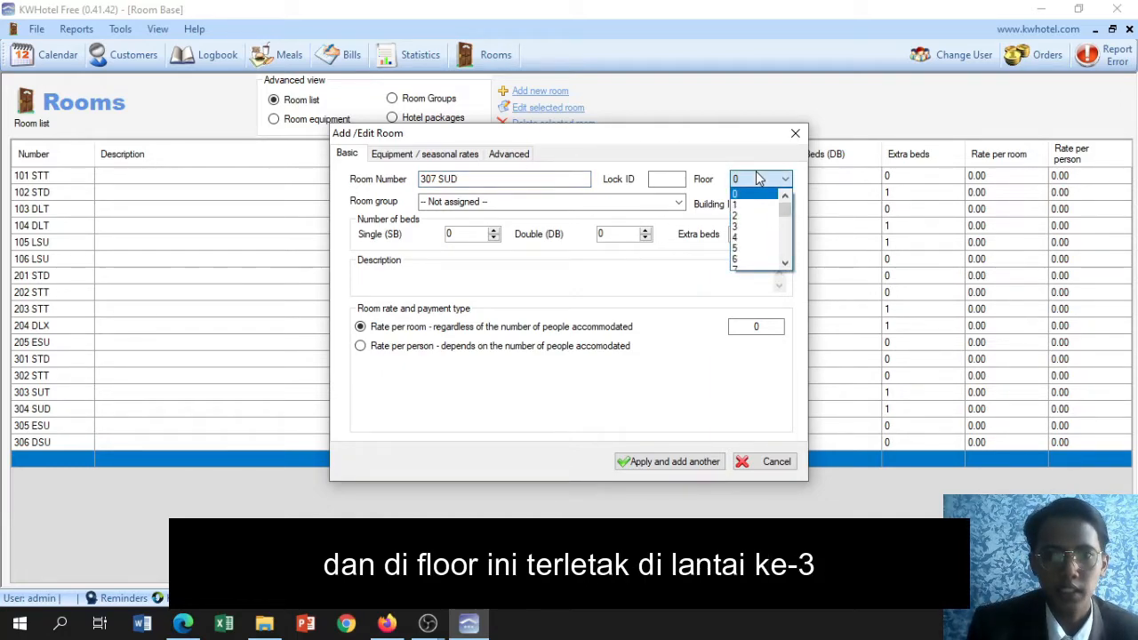
{"action": "left_click", "coordinate": [762, 227]}
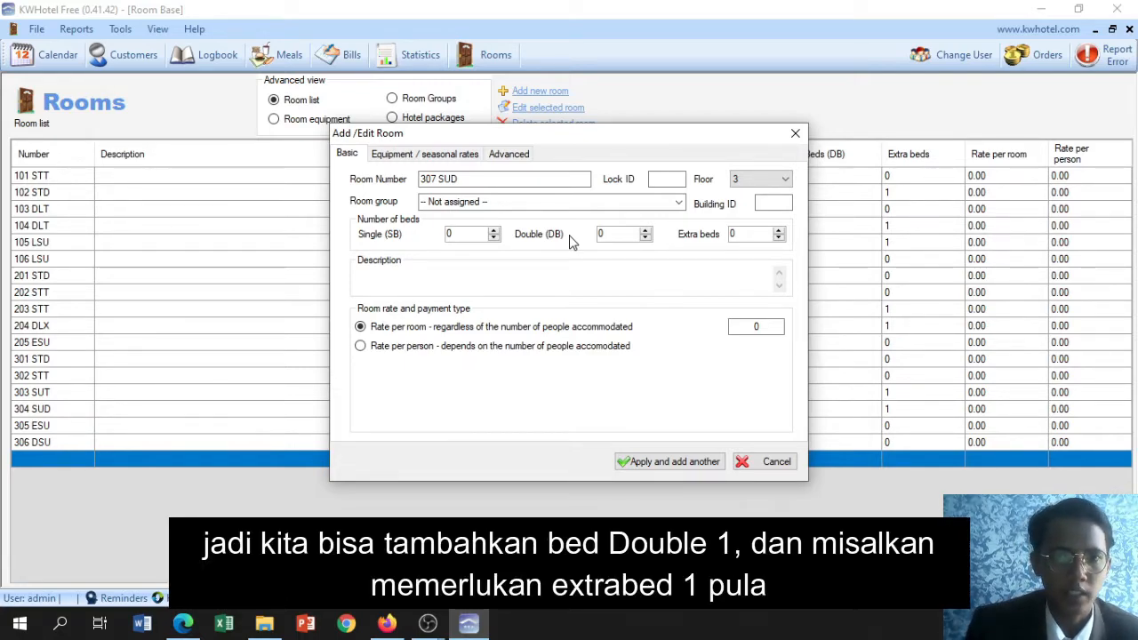
{"action": "left_click", "coordinate": [647, 230]}
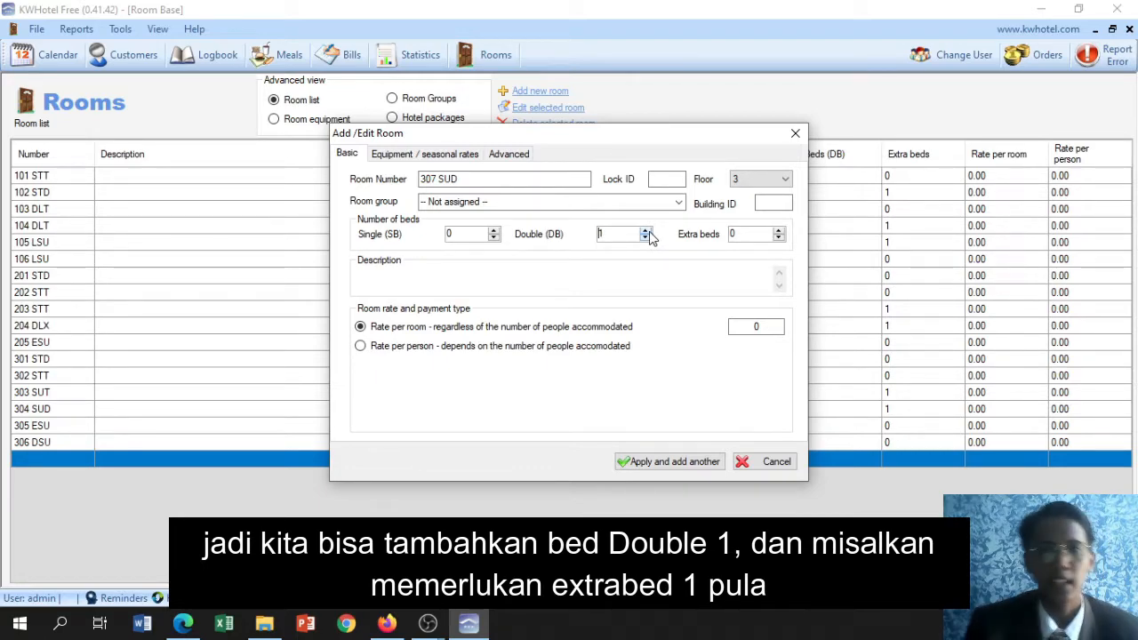
{"action": "left_click", "coordinate": [779, 230]}
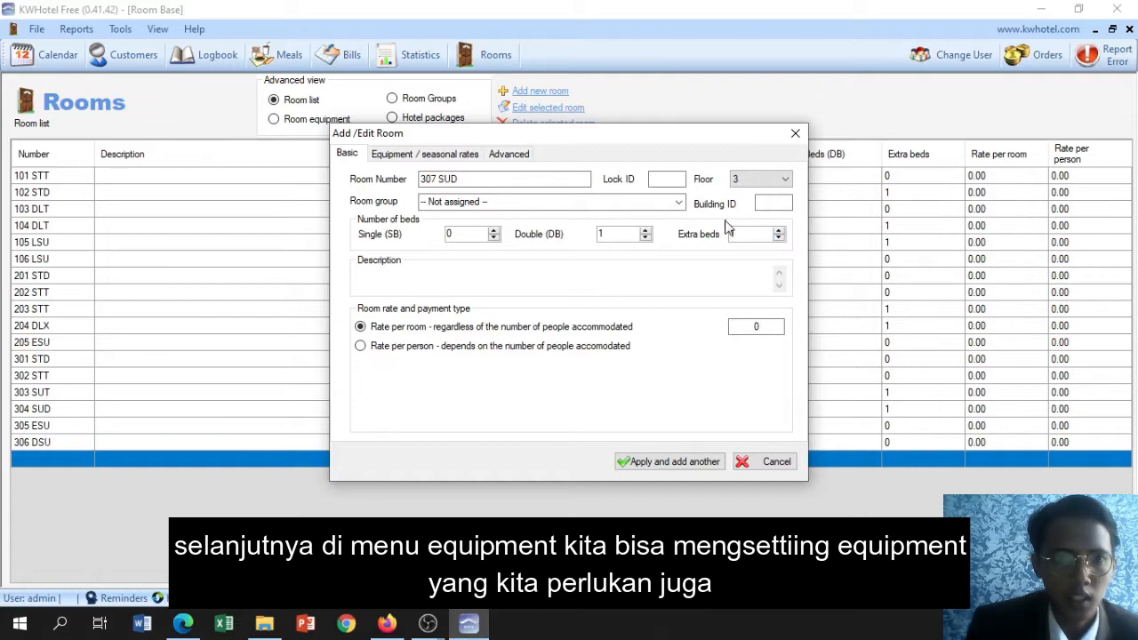
Equip the new room 307 SUD with a TV, a safe deposit box and a refrigerator
{"action": "left_click", "coordinate": [464, 149]}
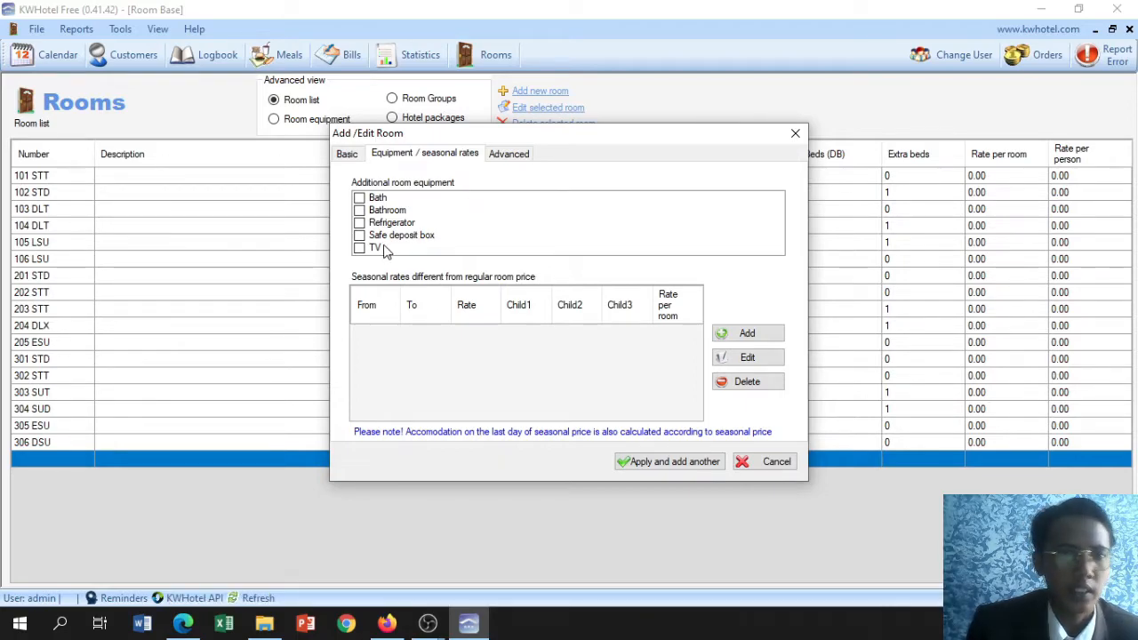
{"action": "left_click", "coordinate": [360, 249]}
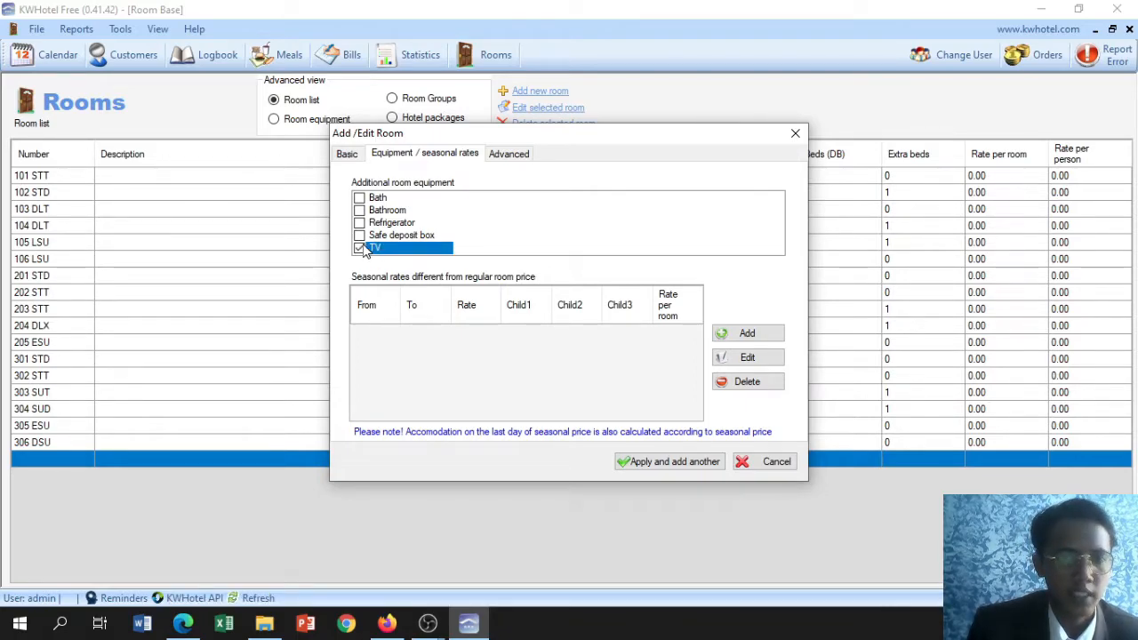
{"action": "left_click", "coordinate": [360, 236]}
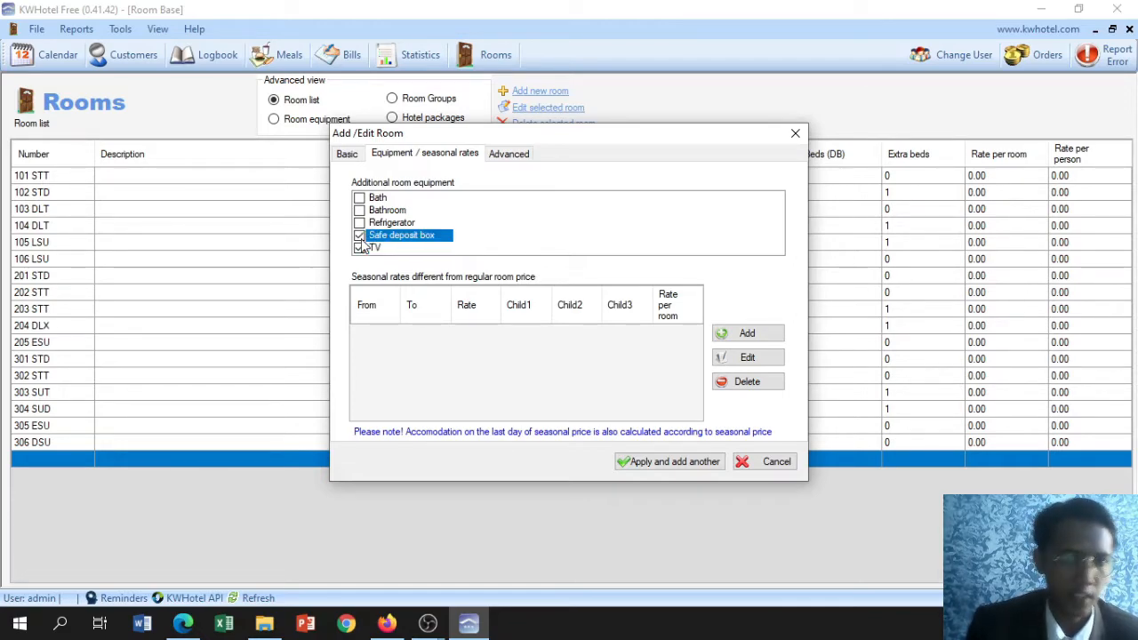
{"action": "left_click", "coordinate": [360, 224]}
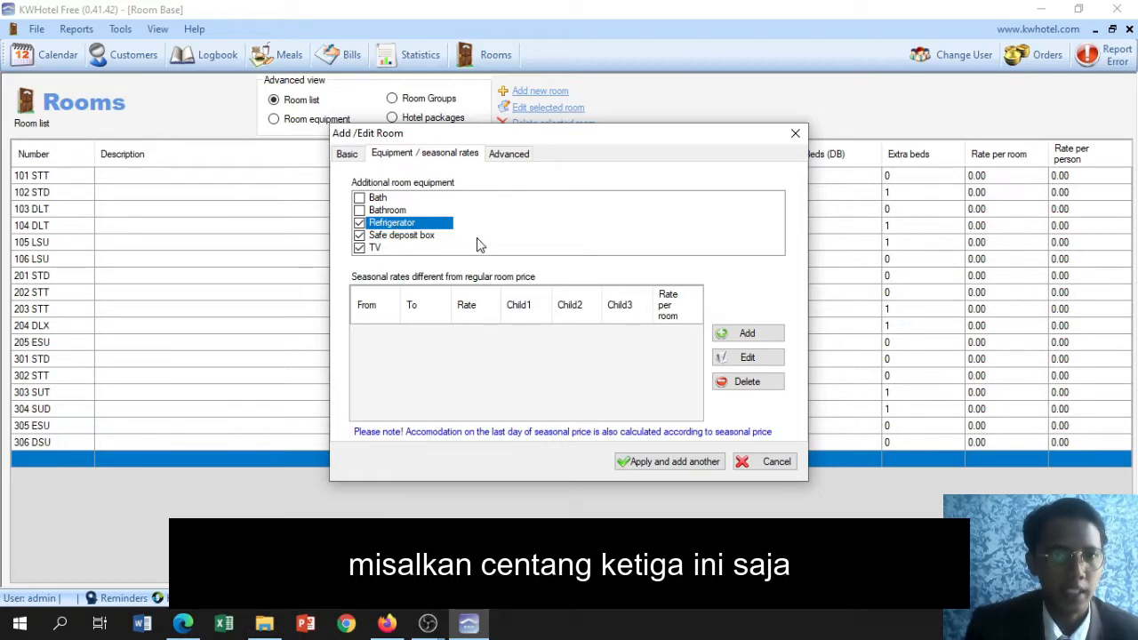
Set the room maintenance status of room 307 SUD to Clean Checked
{"action": "left_click", "coordinate": [505, 160]}
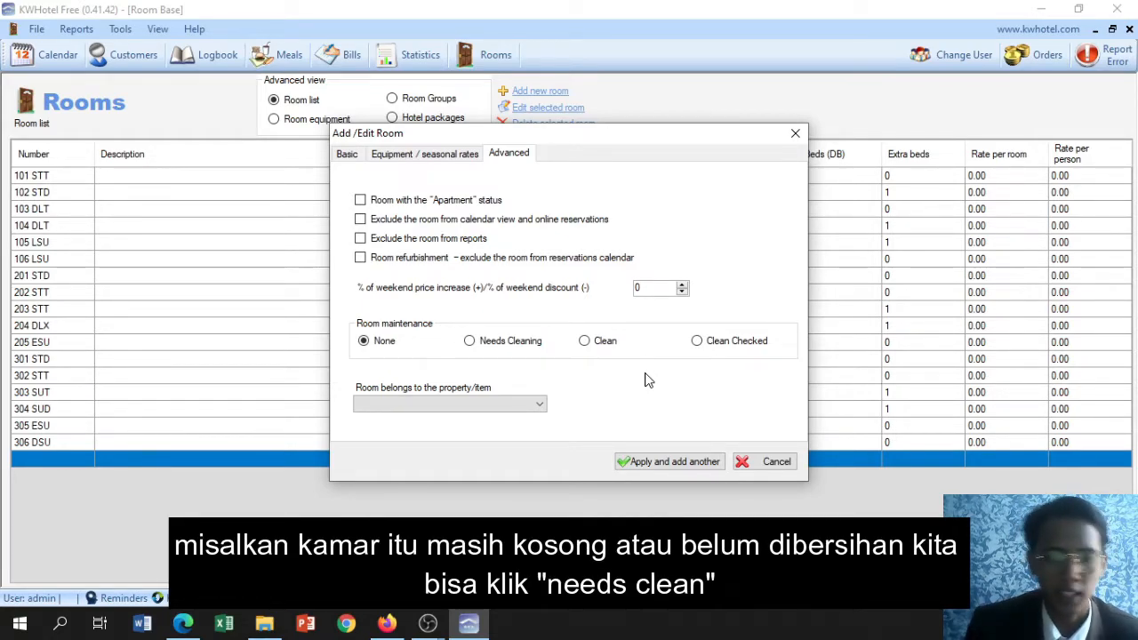
{"action": "left_click", "coordinate": [469, 341]}
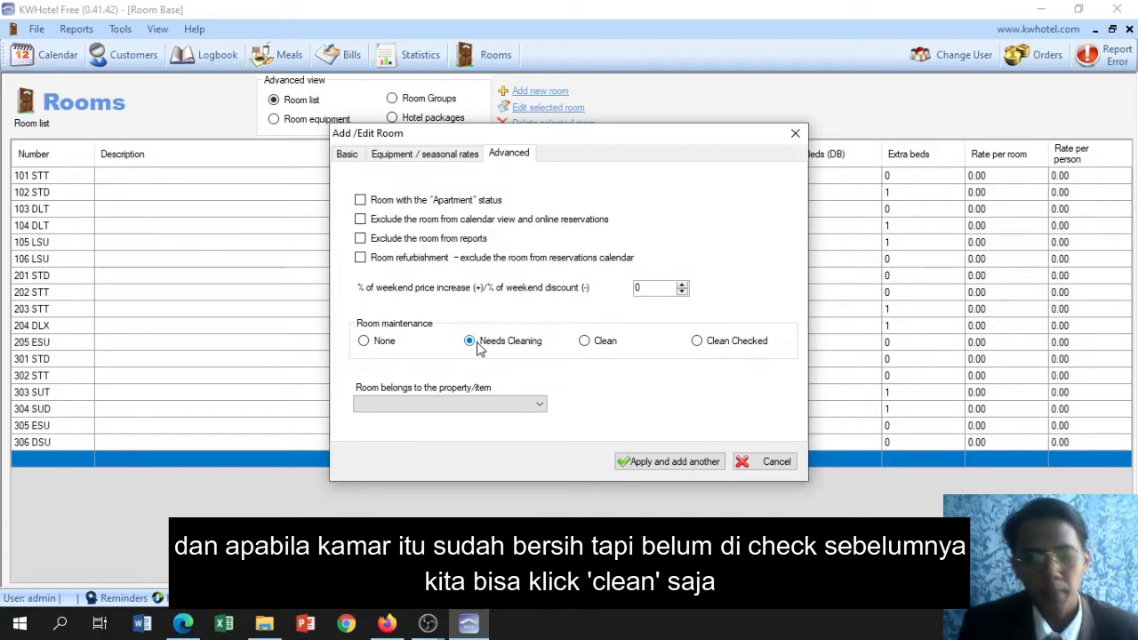
{"action": "left_click", "coordinate": [598, 343]}
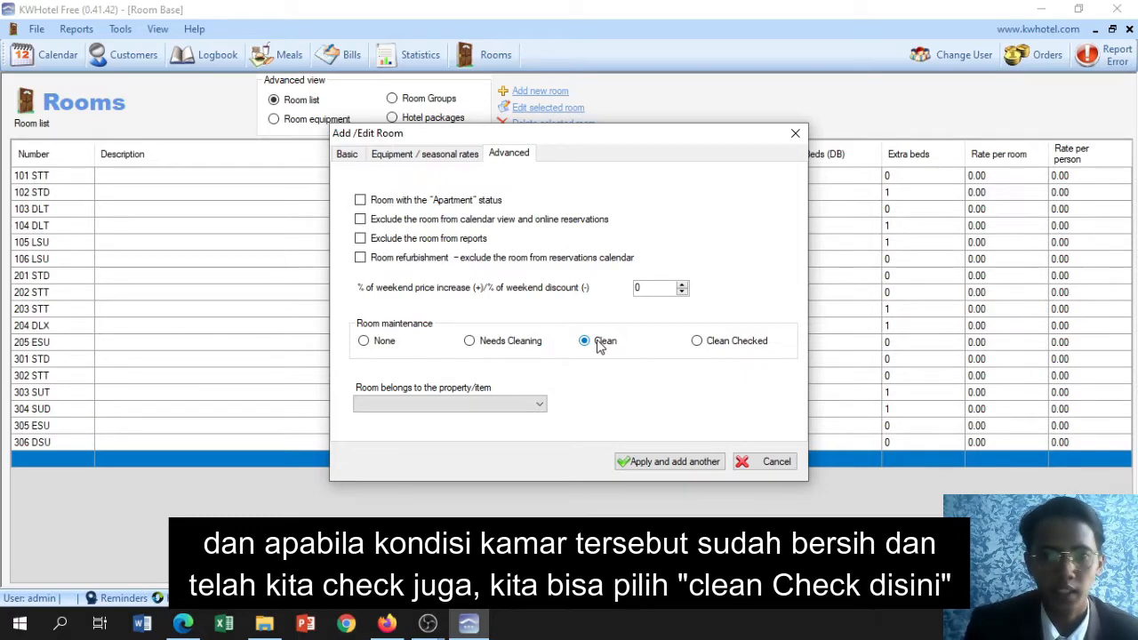
{"action": "left_click", "coordinate": [710, 342]}
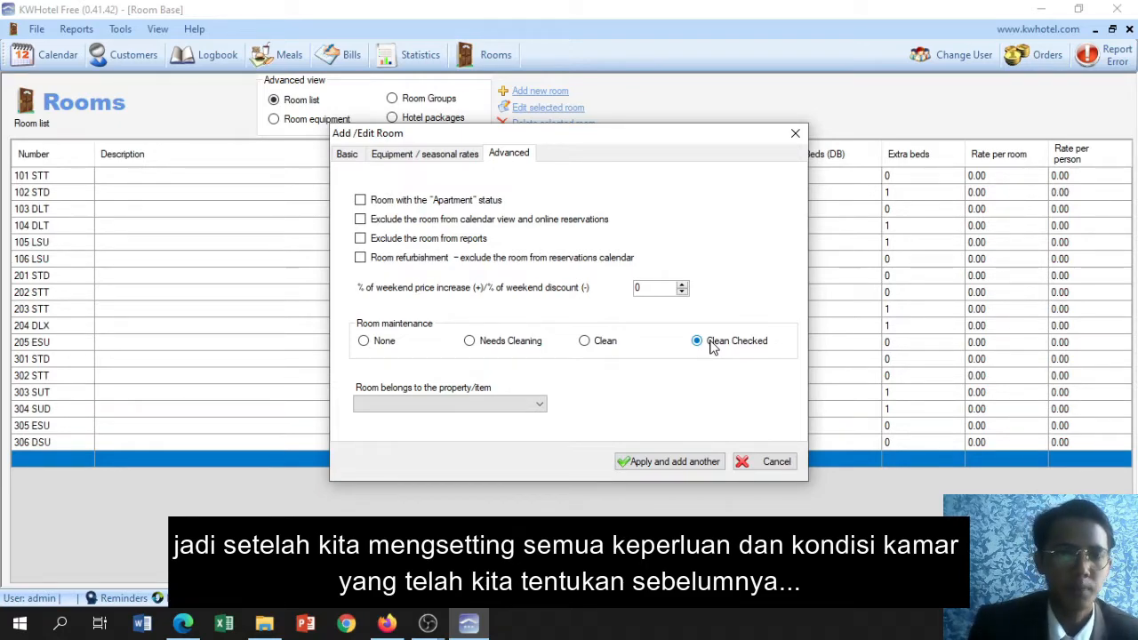
Review the entered details of room 307 SUD, apply them to the room list and close the blank form for another room
{"action": "left_click", "coordinate": [450, 152]}
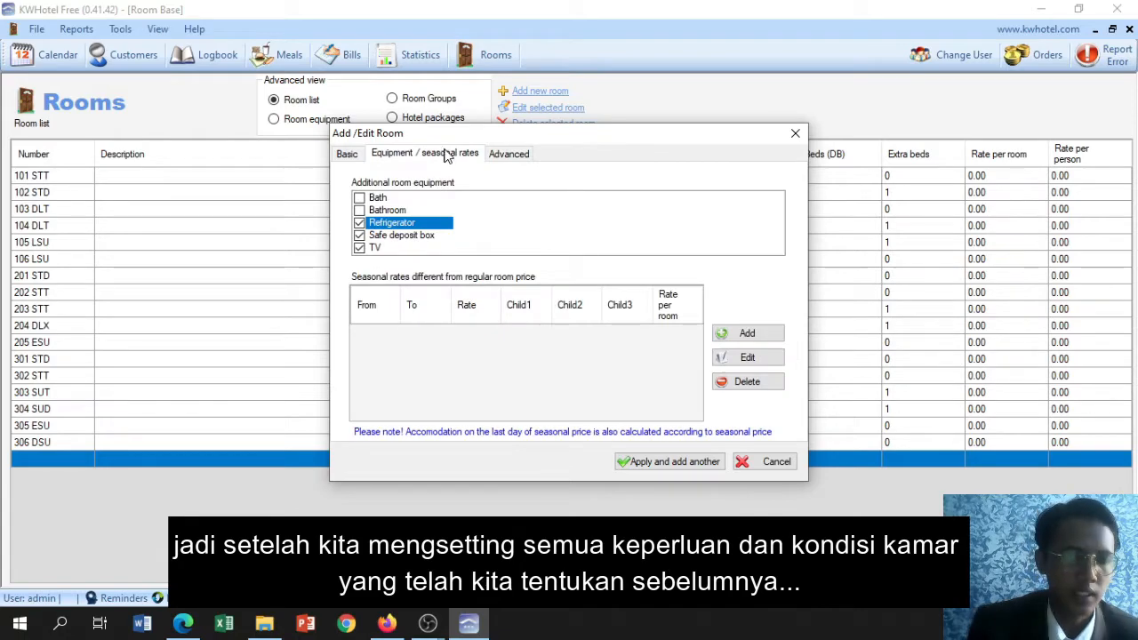
{"action": "left_click", "coordinate": [349, 153]}
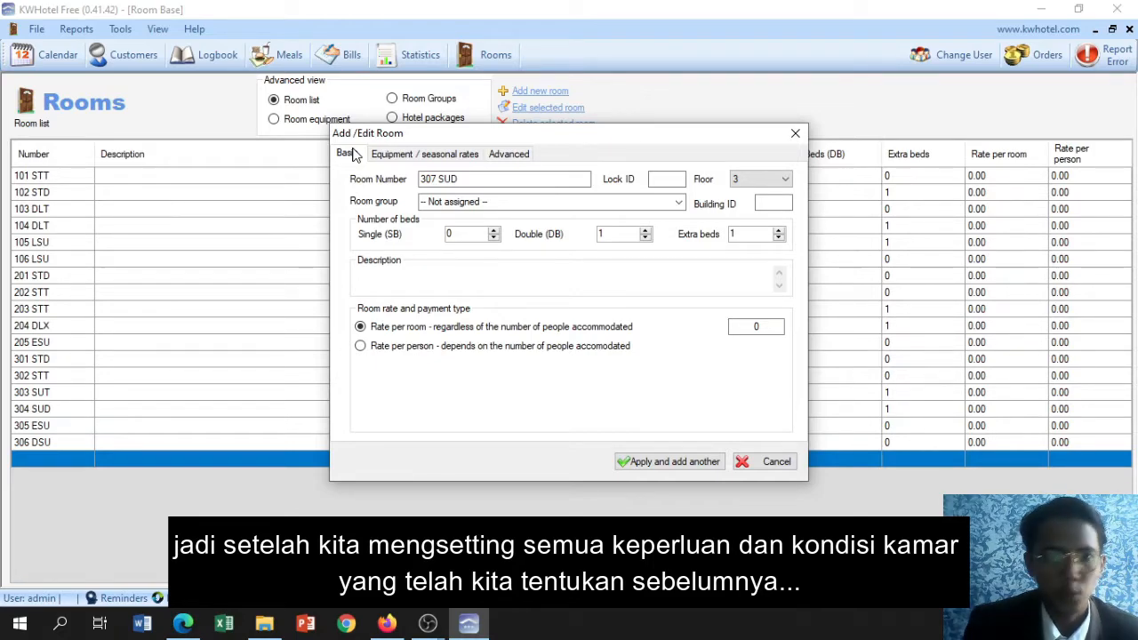
{"action": "left_click", "coordinate": [507, 155]}
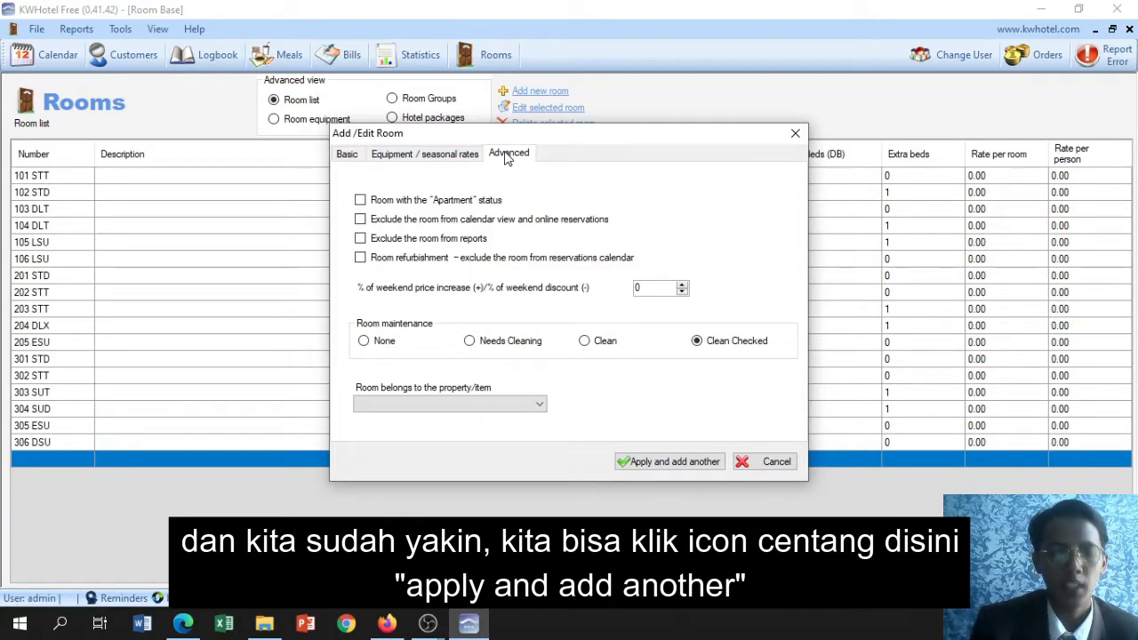
{"action": "left_click", "coordinate": [646, 464]}
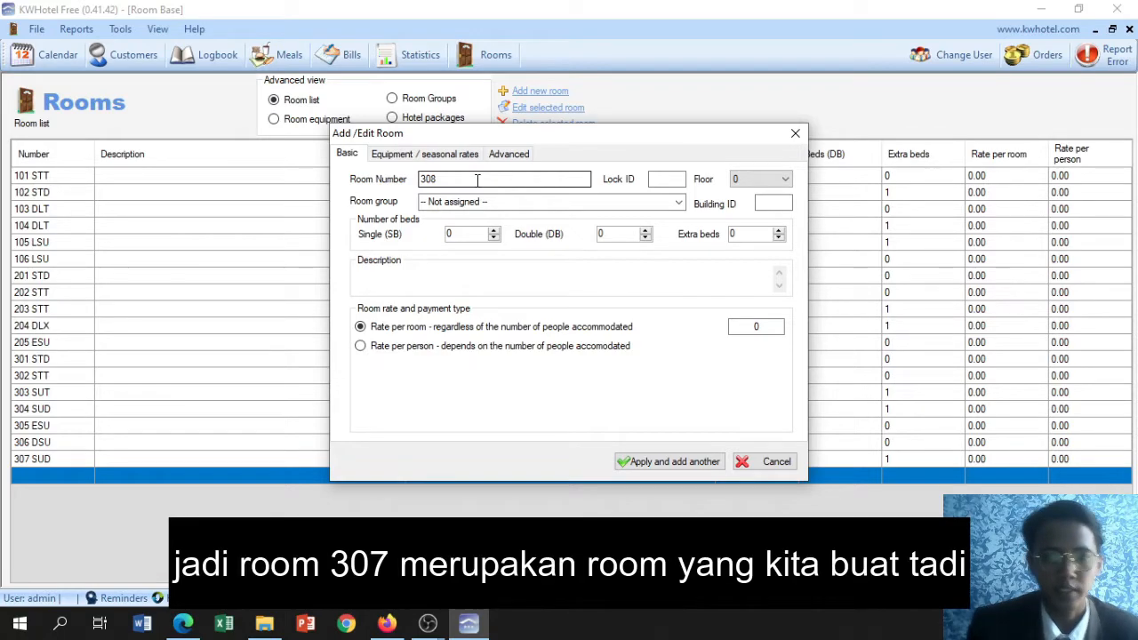
{"action": "left_click", "coordinate": [795, 138]}
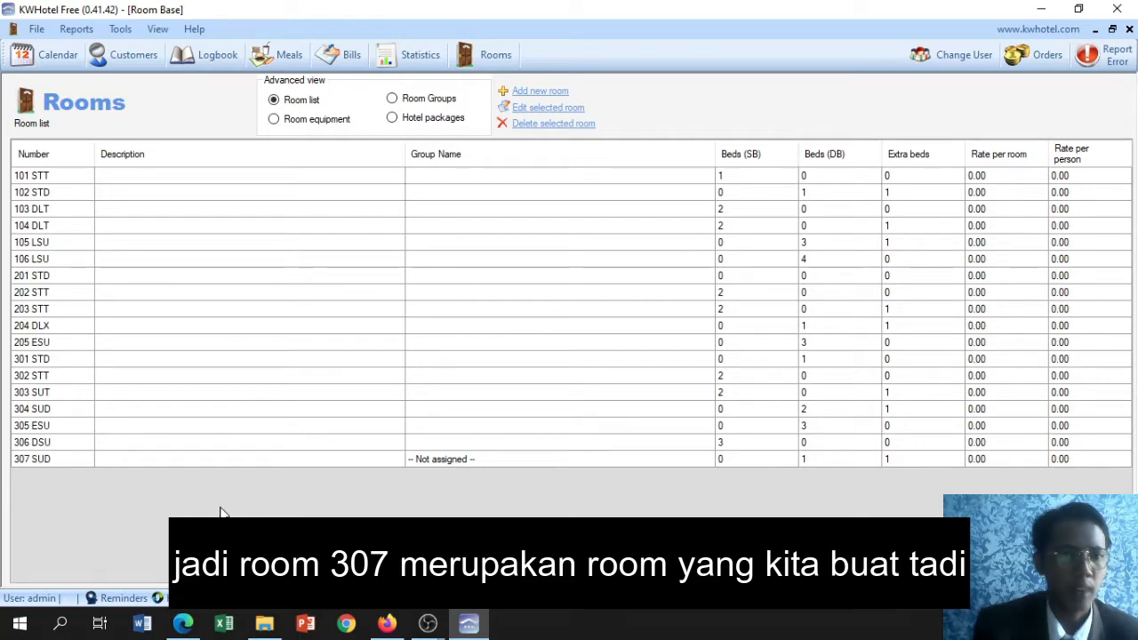
Open room 307 SUD for editing, check its equipment and advanced settings, and save the room
{"action": "left_click", "coordinate": [66, 461]}
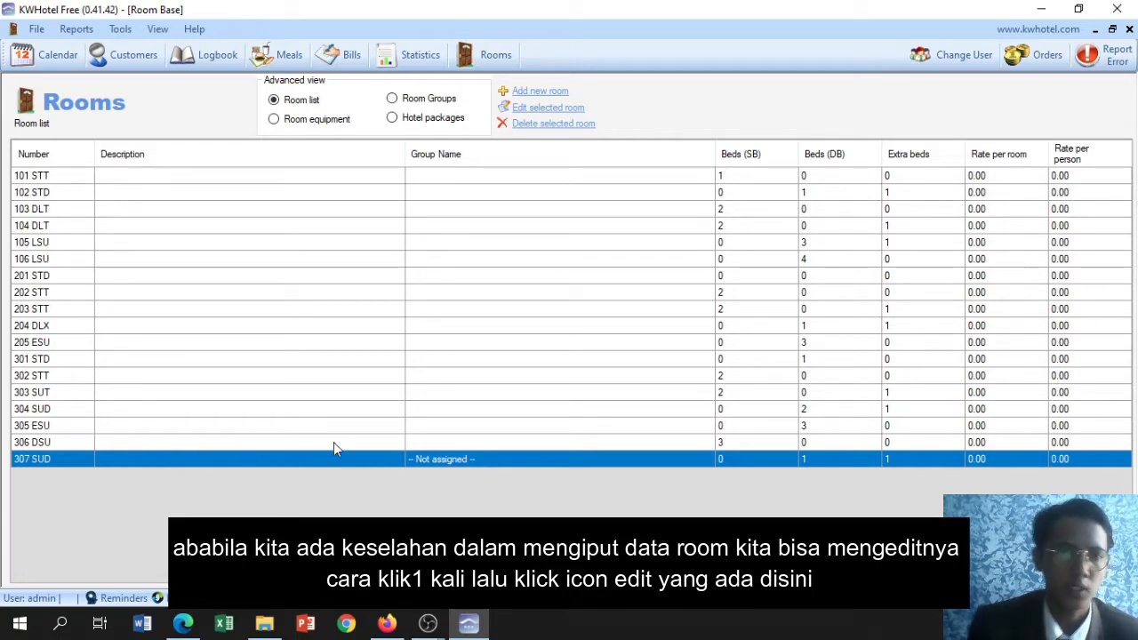
{"action": "left_click", "coordinate": [574, 113]}
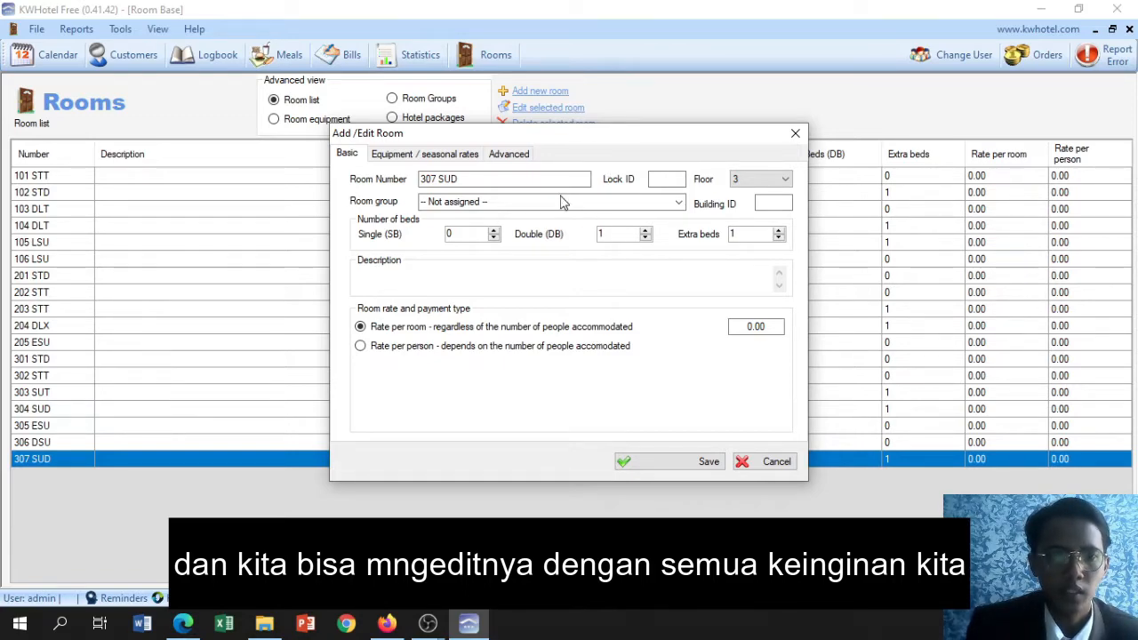
{"action": "left_click", "coordinate": [436, 157]}
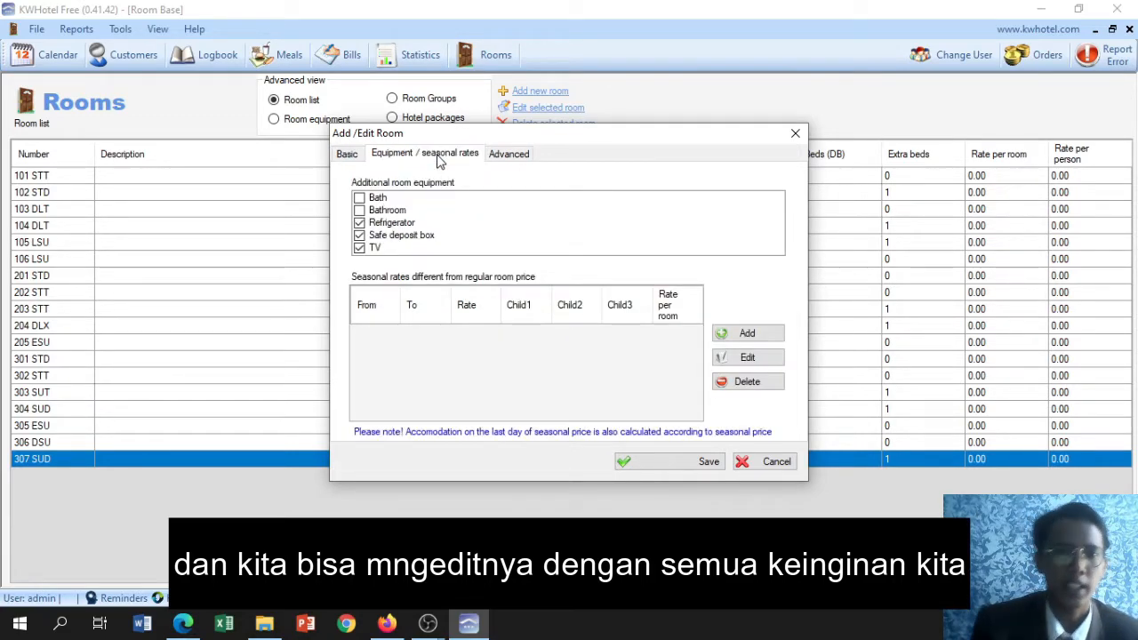
{"action": "left_click", "coordinate": [492, 164]}
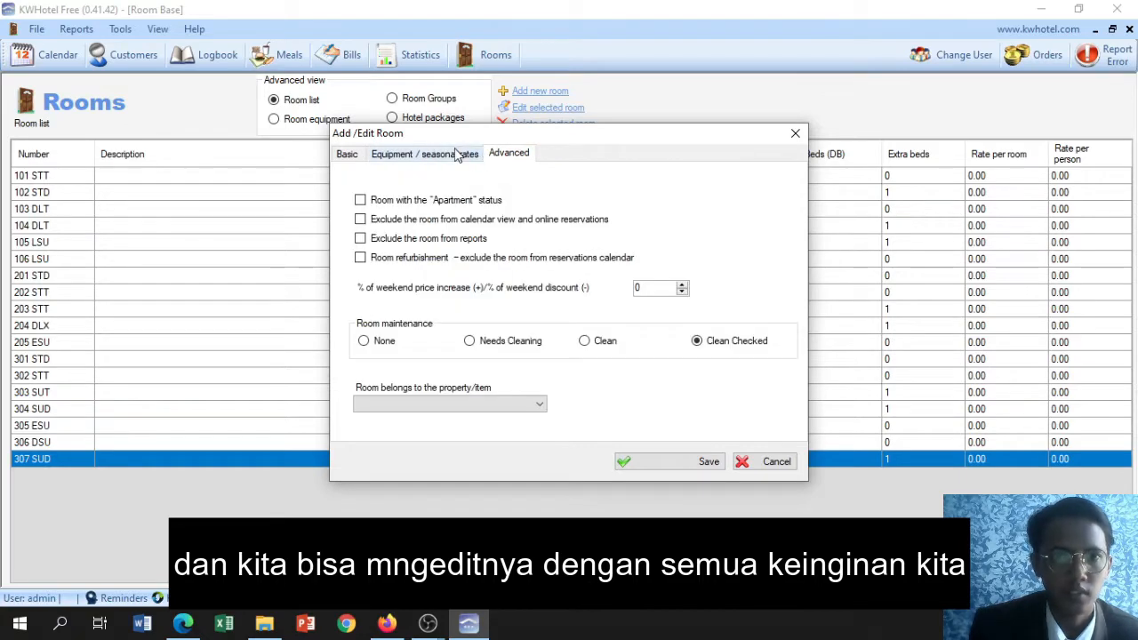
{"action": "left_click", "coordinate": [455, 154]}
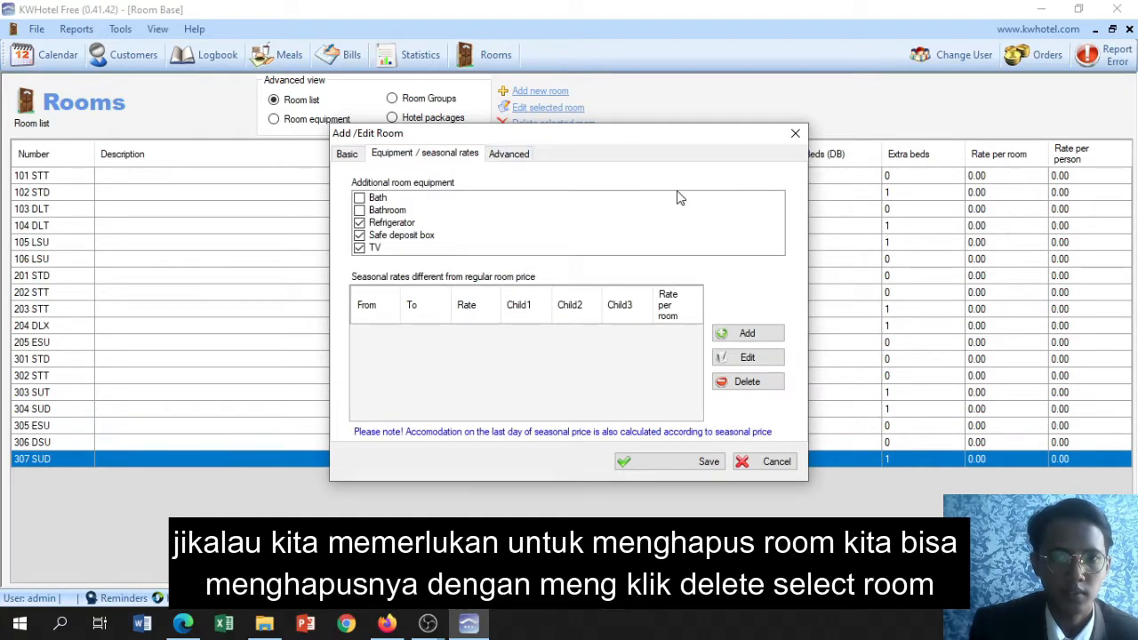
{"action": "left_click", "coordinate": [673, 461]}
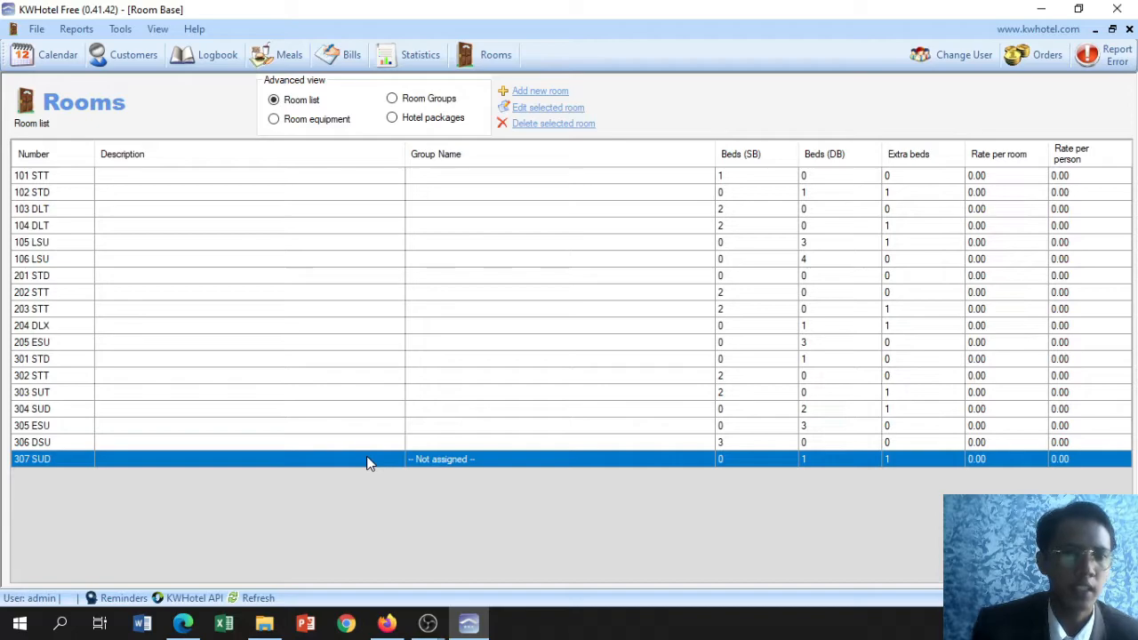
Request deletion of the selected room 307 SUD and decline the confirmation
{"action": "left_click", "coordinate": [555, 126]}
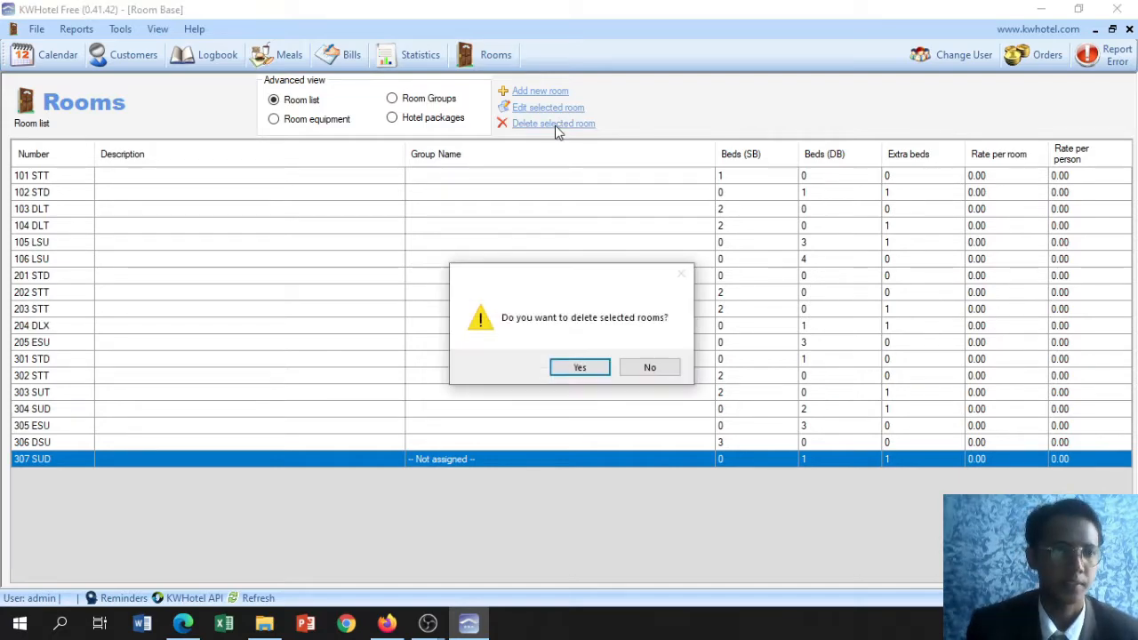
{"action": "left_click", "coordinate": [668, 369]}
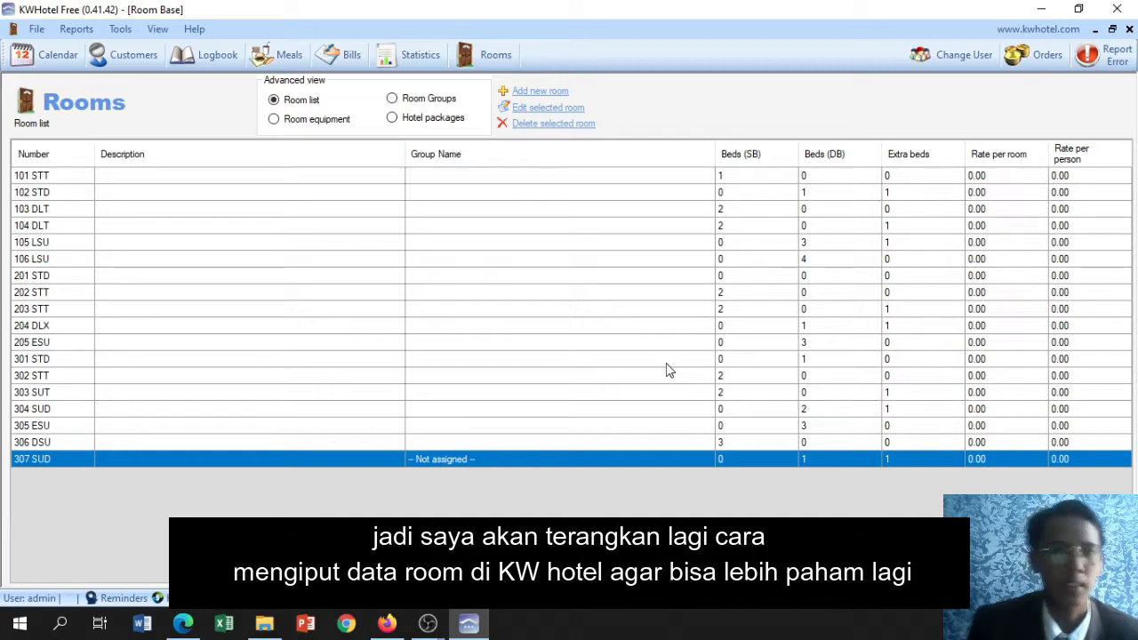
Add another room to the room list and enter 308 STT as its room number
{"action": "left_click", "coordinate": [522, 93]}
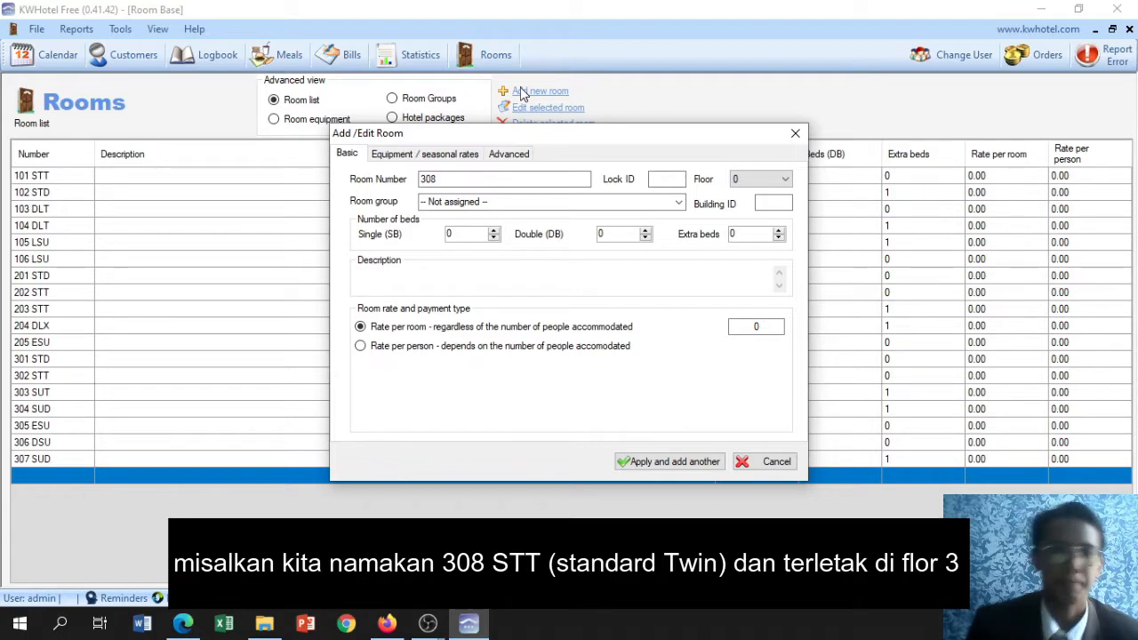
{"action": "left_click", "coordinate": [518, 182]}
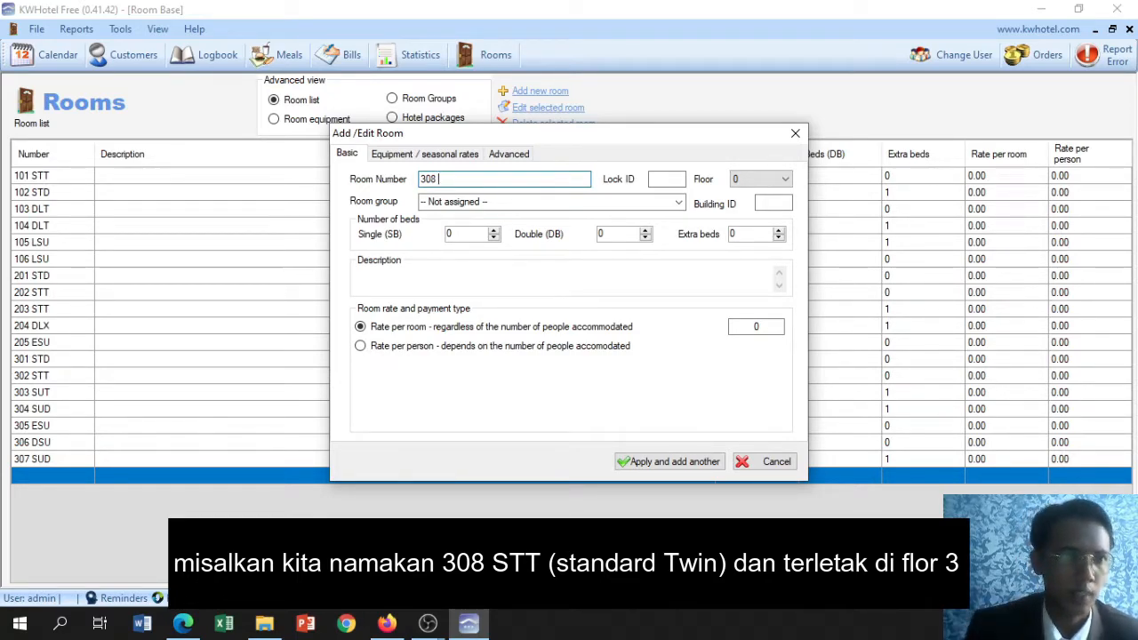
{"action": "type", "text": "S"}
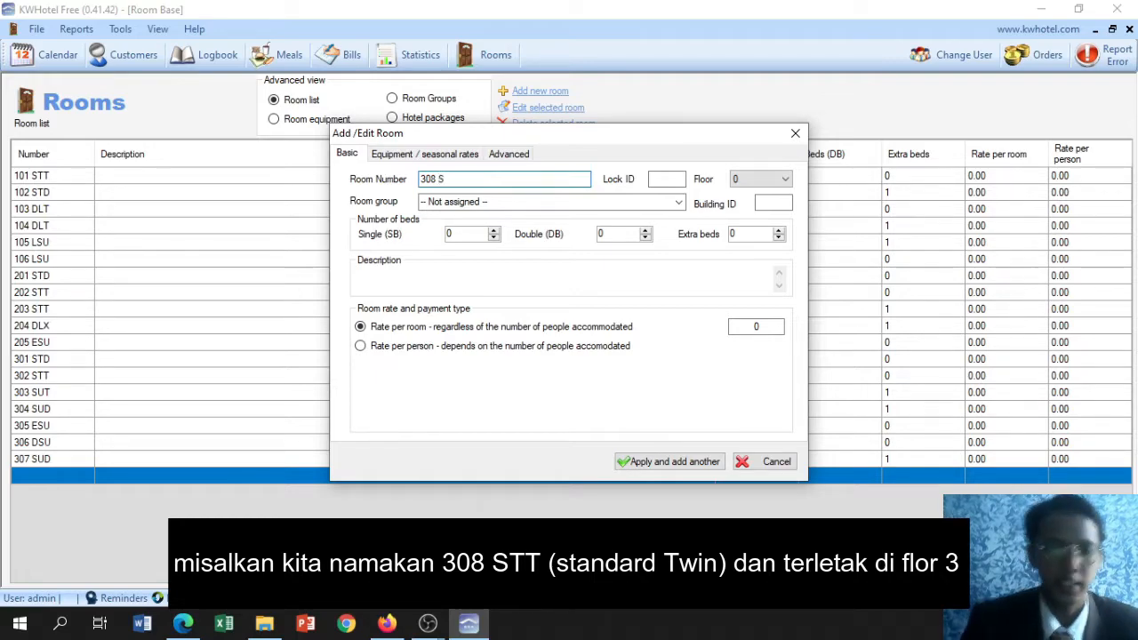
{"action": "type", "text": "TT"}
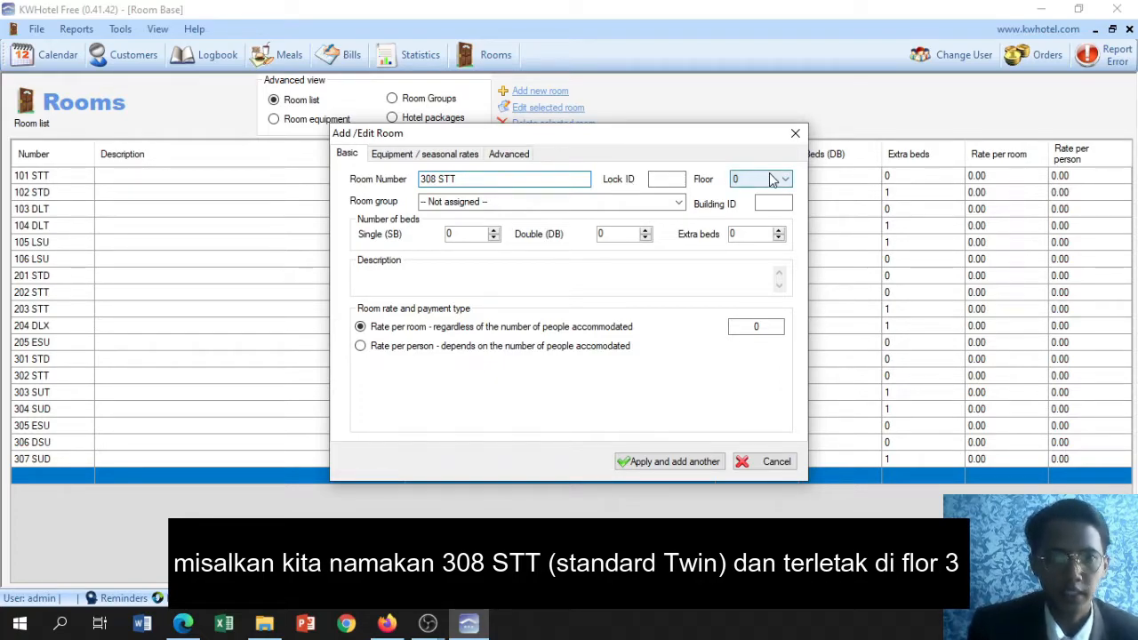
Set room 308 STT to floor 3 and give it 2 single beds and 1 extra bed
{"action": "left_click", "coordinate": [770, 178]}
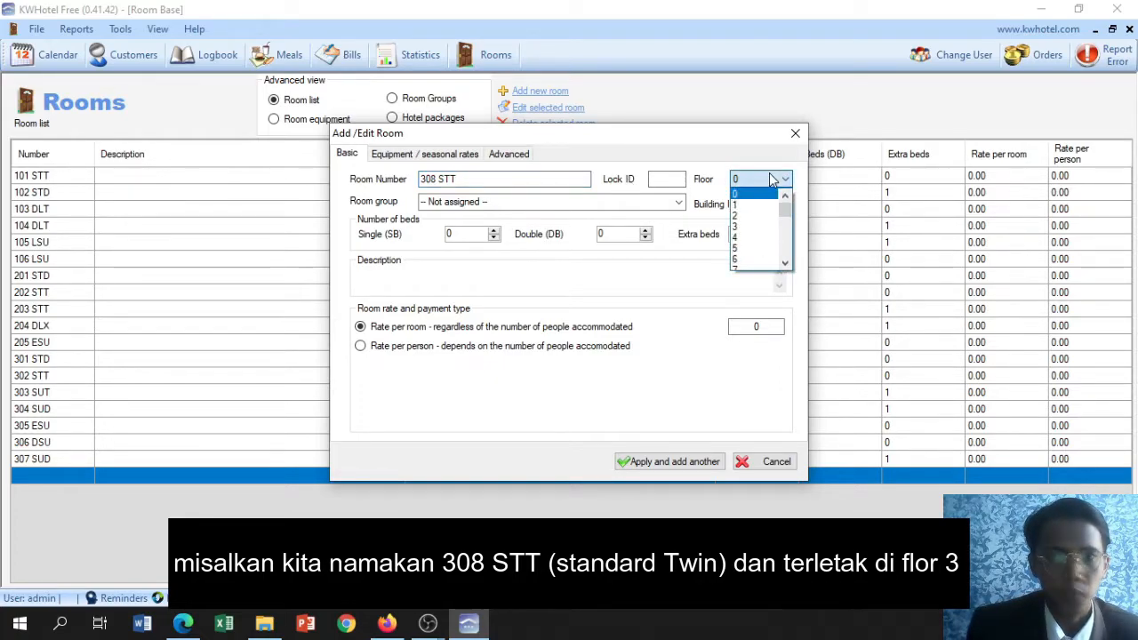
{"action": "left_click", "coordinate": [754, 226]}
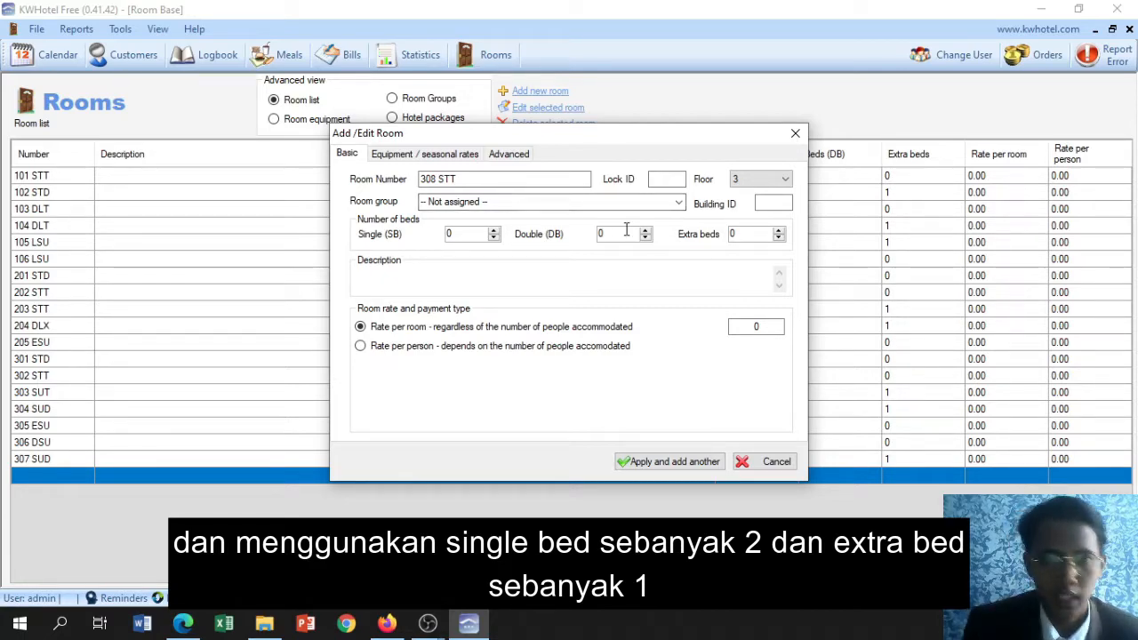
{"action": "left_click", "coordinate": [495, 230]}
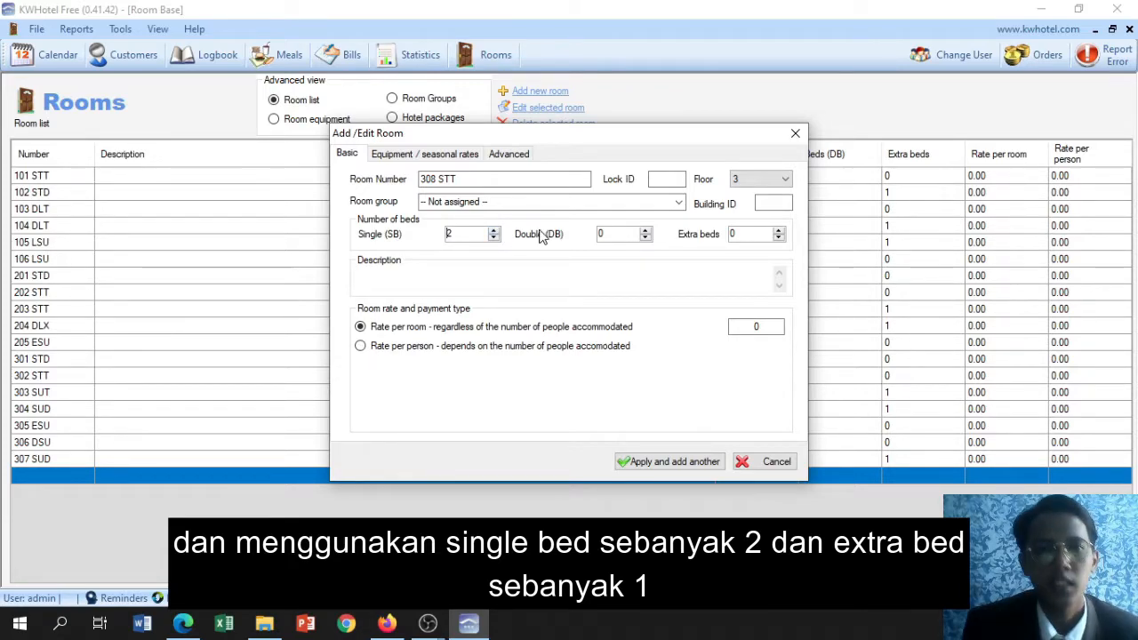
{"action": "left_click", "coordinate": [779, 230]}
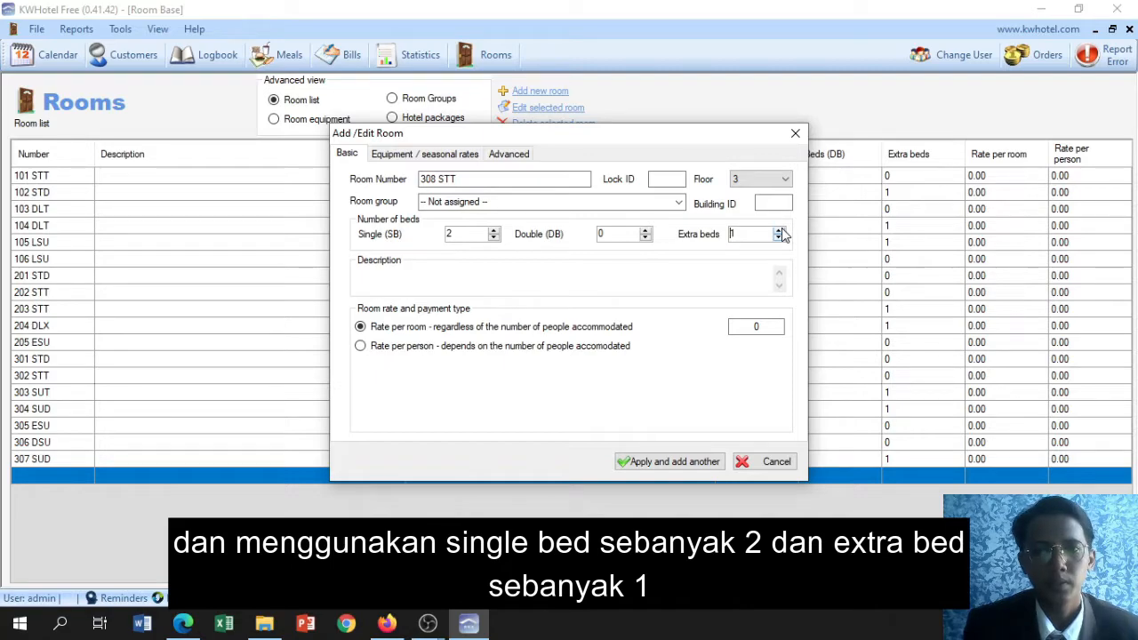
{"action": "left_click", "coordinate": [778, 230]}
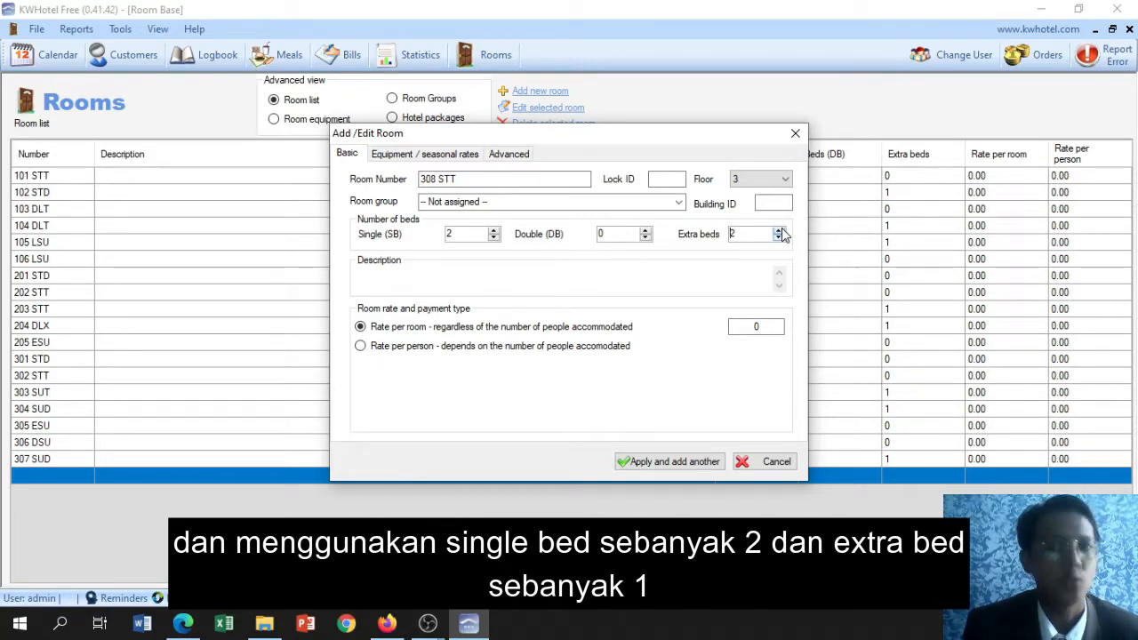
{"action": "left_click", "coordinate": [780, 238]}
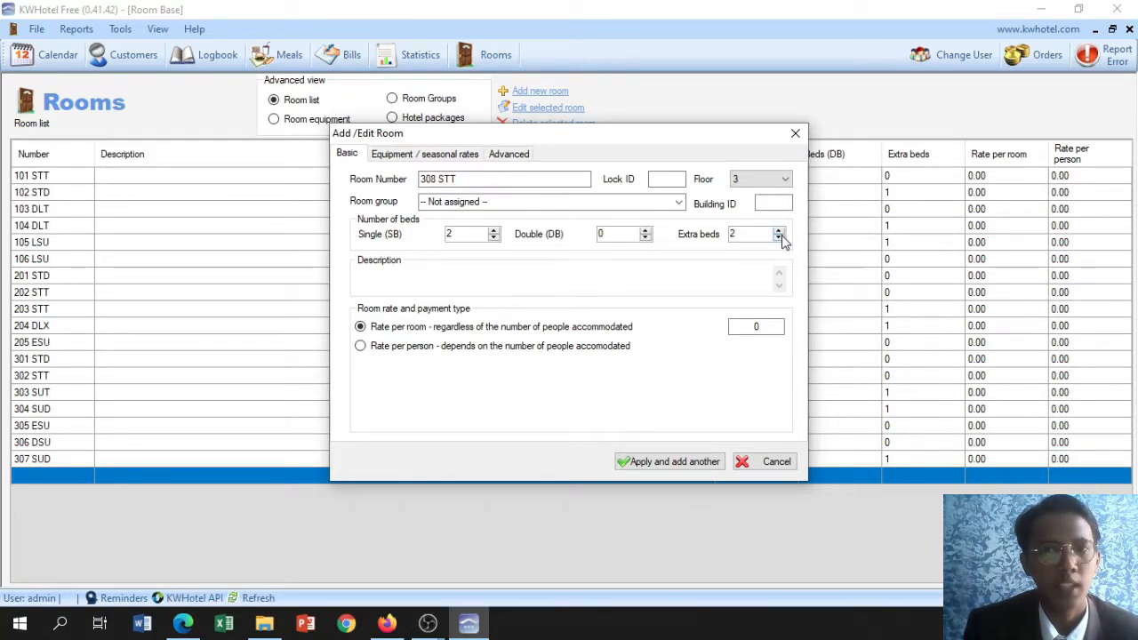
Equip room 308 STT with a bathroom, a refrigerator, a safe deposit box and a TV
{"action": "left_click", "coordinate": [452, 155]}
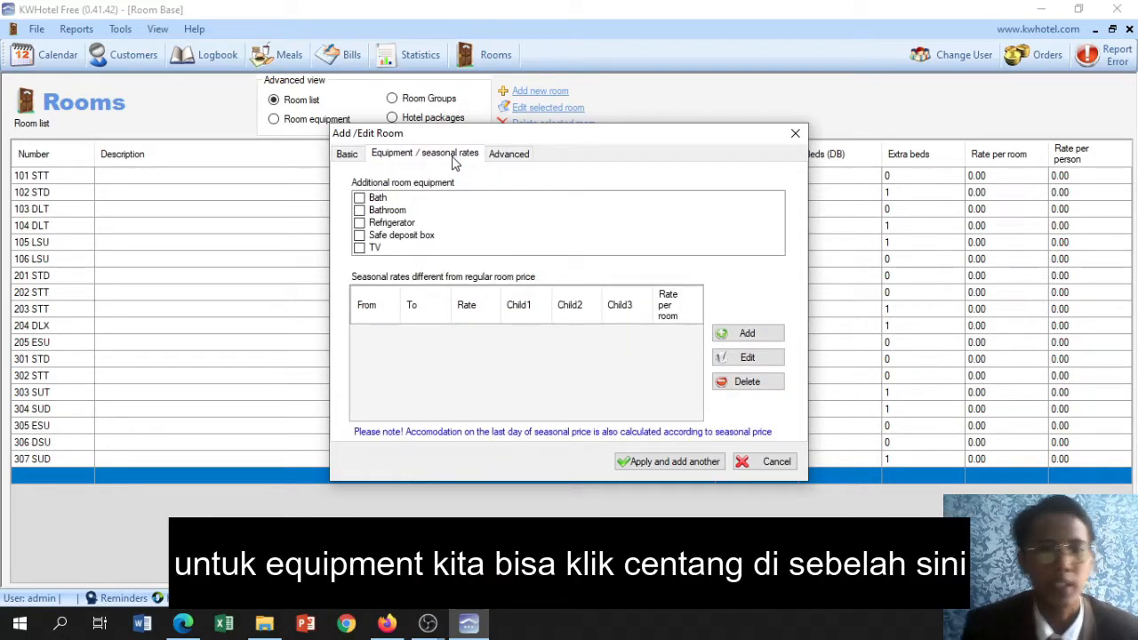
{"action": "left_click", "coordinate": [359, 211]}
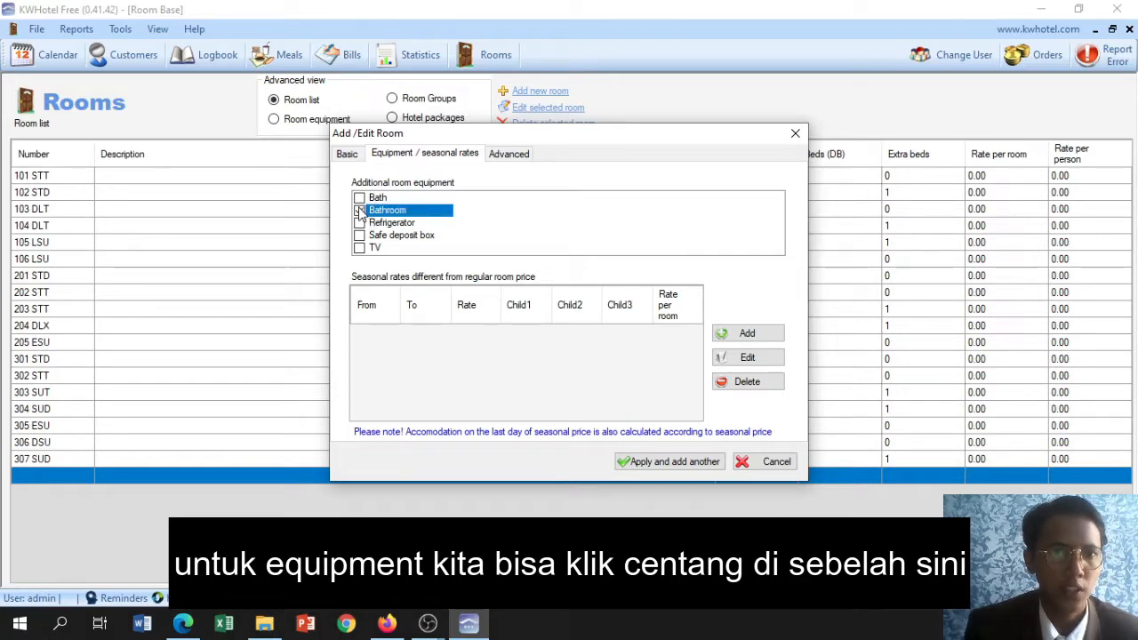
{"action": "left_click", "coordinate": [359, 222]}
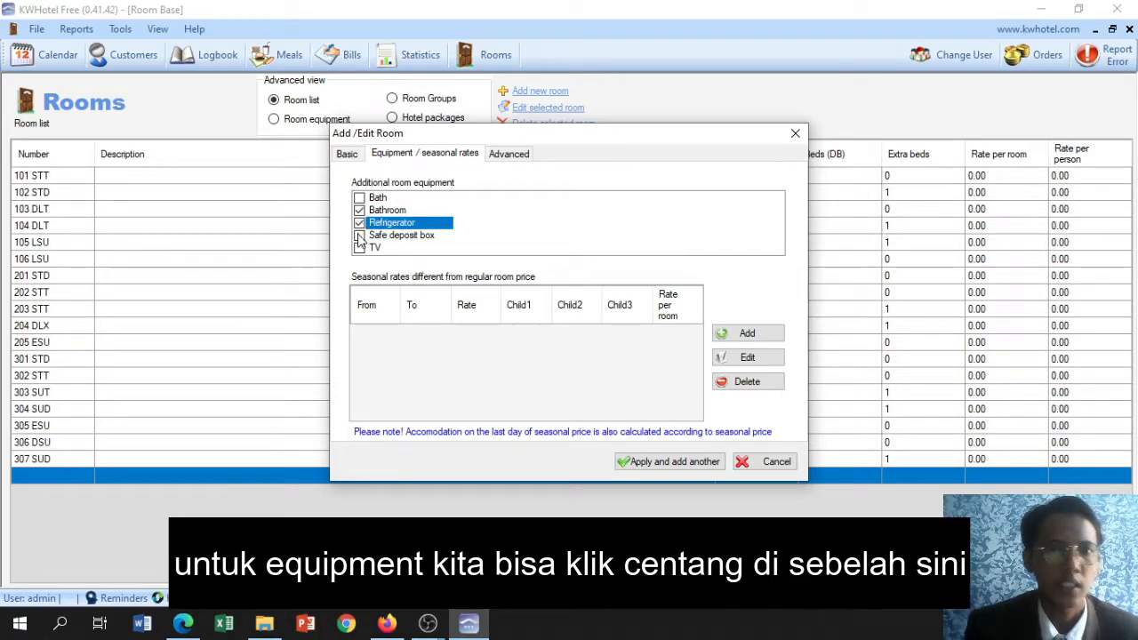
{"action": "left_click", "coordinate": [359, 235]}
{"action": "left_click", "coordinate": [359, 236]}
{"action": "left_click", "coordinate": [360, 249]}
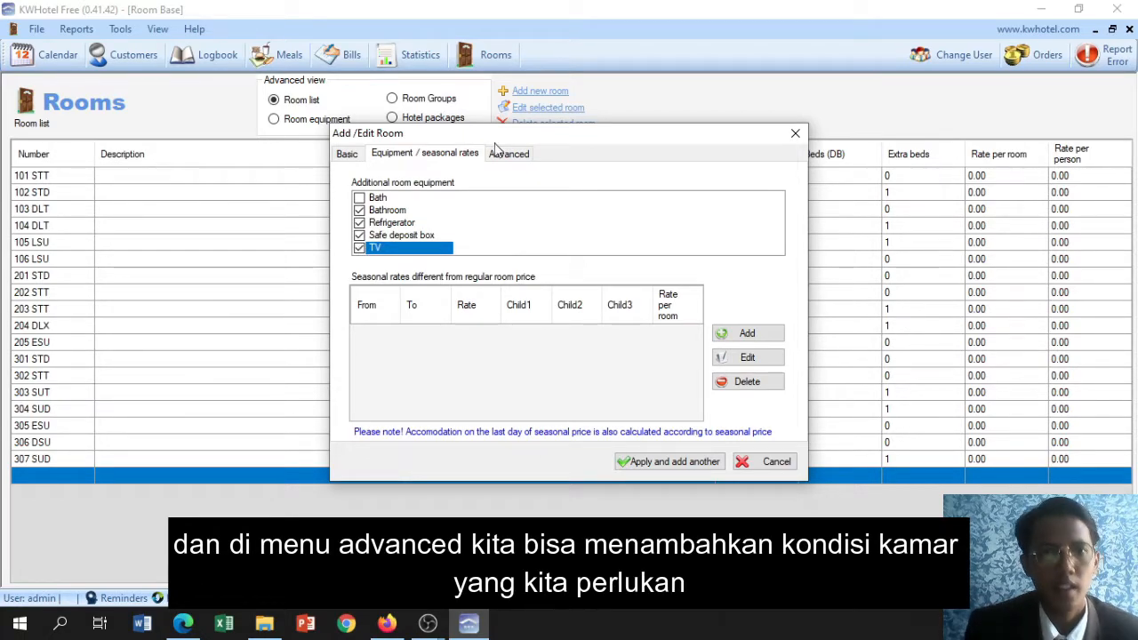
Set room 308 STT's maintenance status to Clean Checked, apply the room and close the room entry form
{"action": "left_click", "coordinate": [500, 155]}
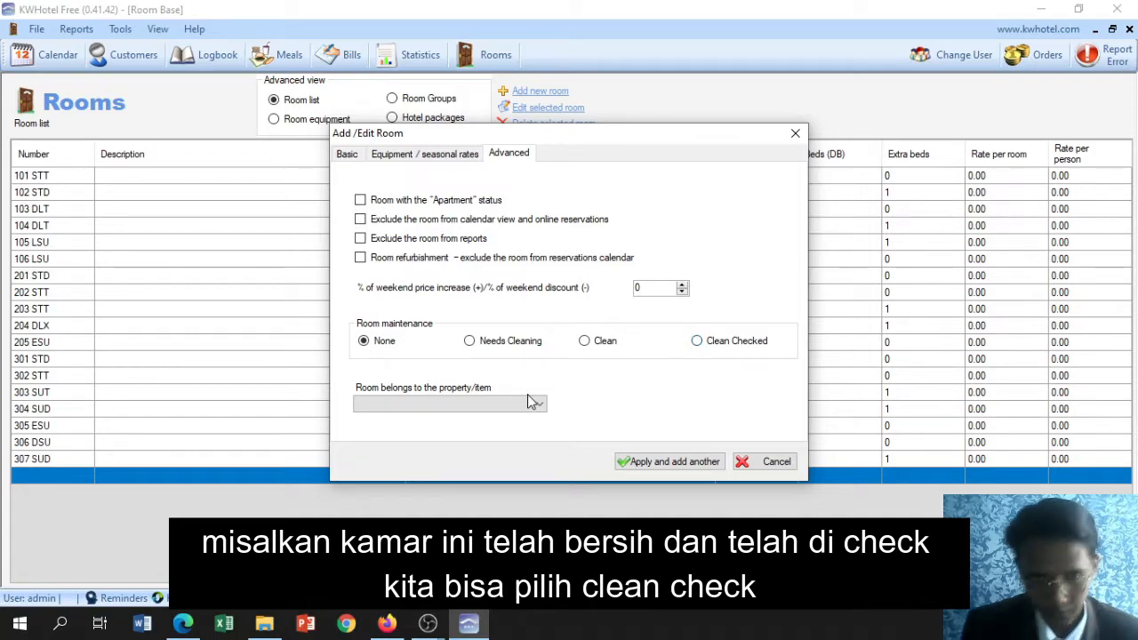
{"action": "left_click", "coordinate": [697, 341]}
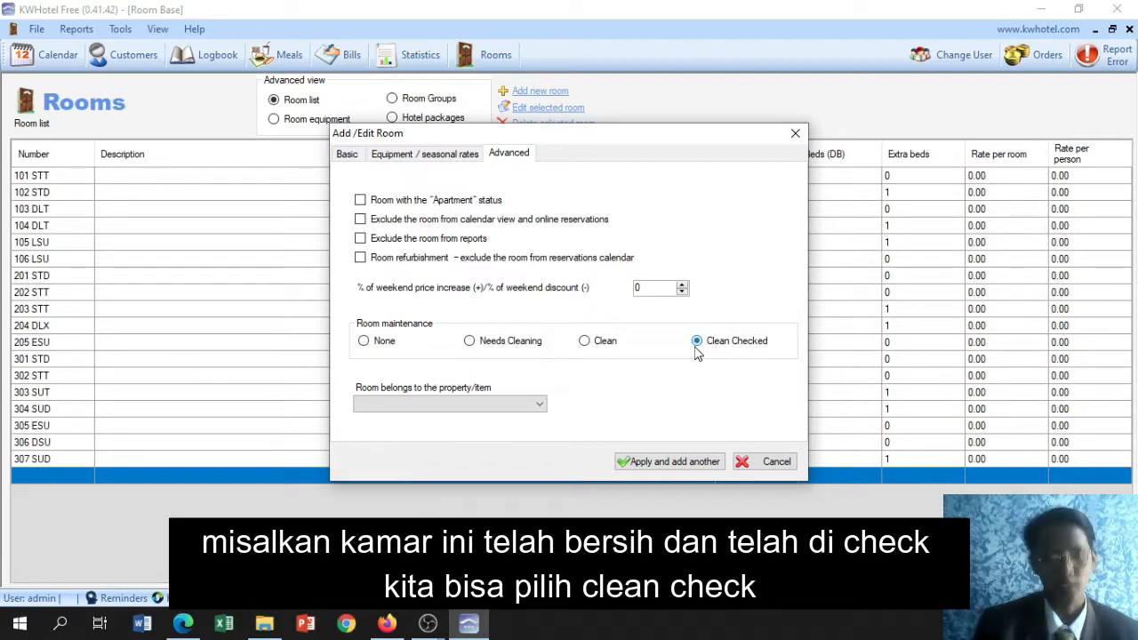
{"action": "left_click", "coordinate": [687, 458]}
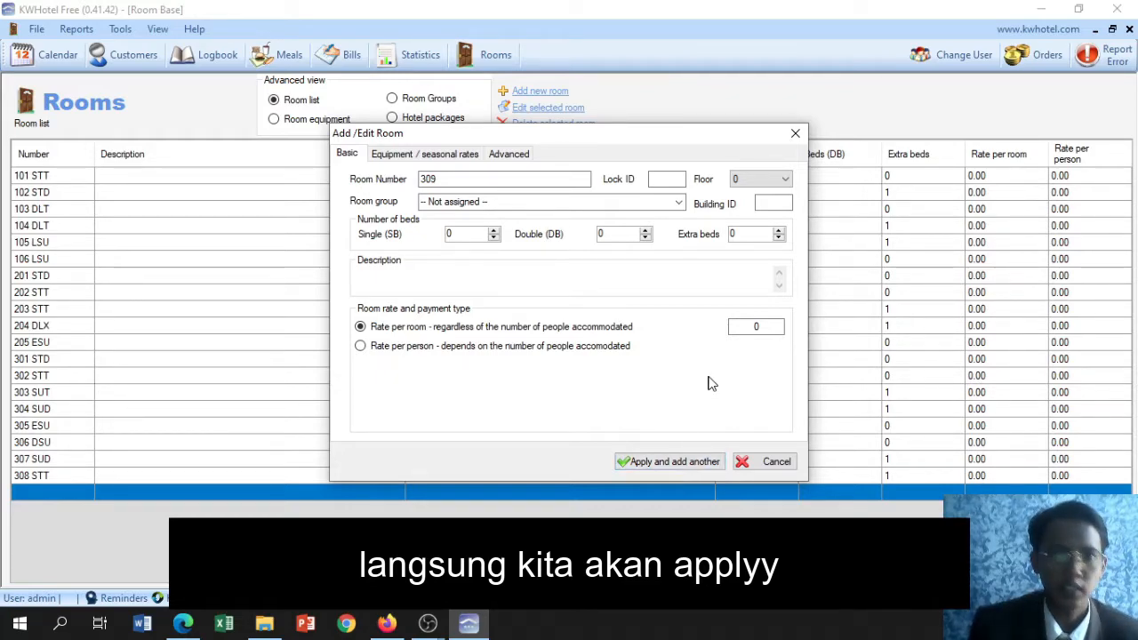
{"action": "left_click", "coordinate": [795, 132]}
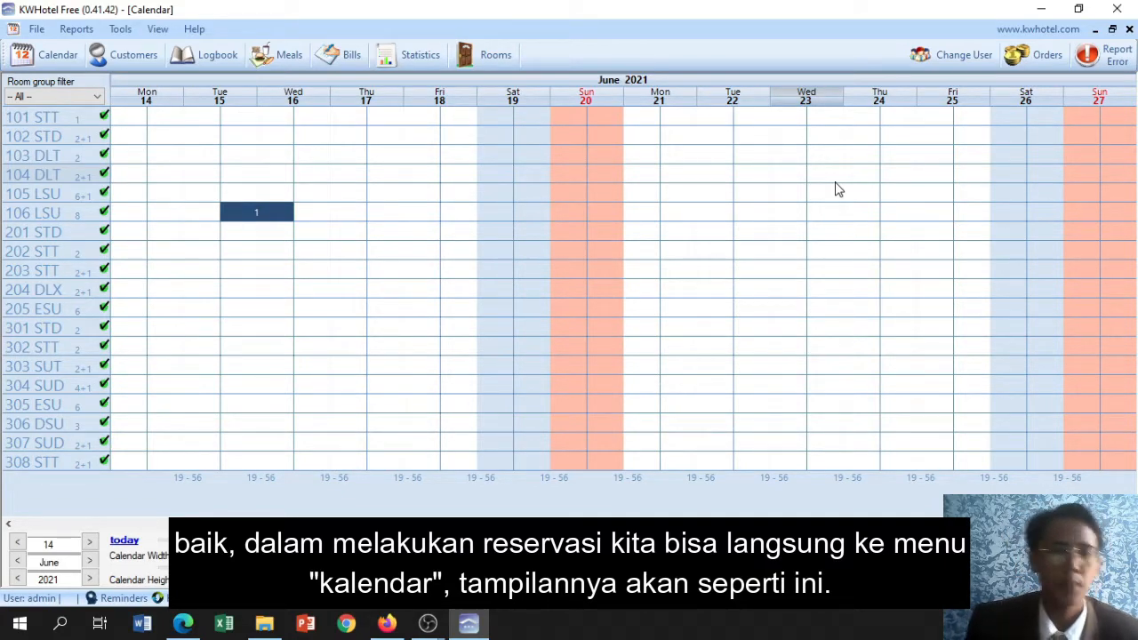
Open the reservation calendar and set its start date back to 10 June 2021
{"action": "left_click", "coordinate": [45, 65]}
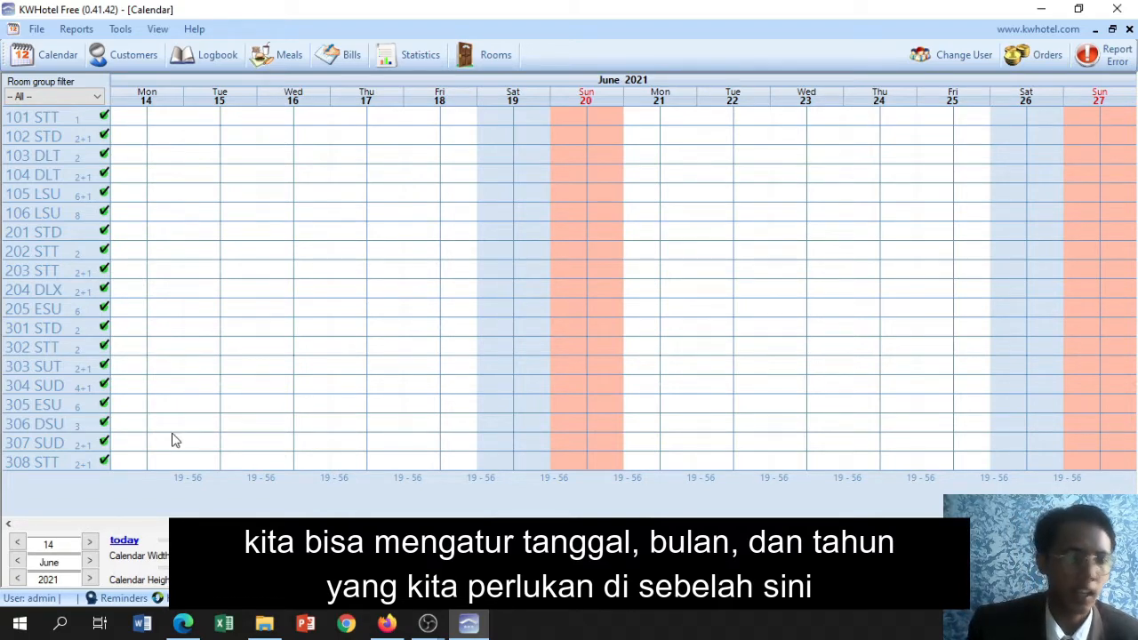
{"action": "left_click", "coordinate": [17, 543]}
{"action": "left_click", "coordinate": [17, 544]}
{"action": "left_click", "coordinate": [17, 545]}
{"action": "left_click", "coordinate": [17, 545]}
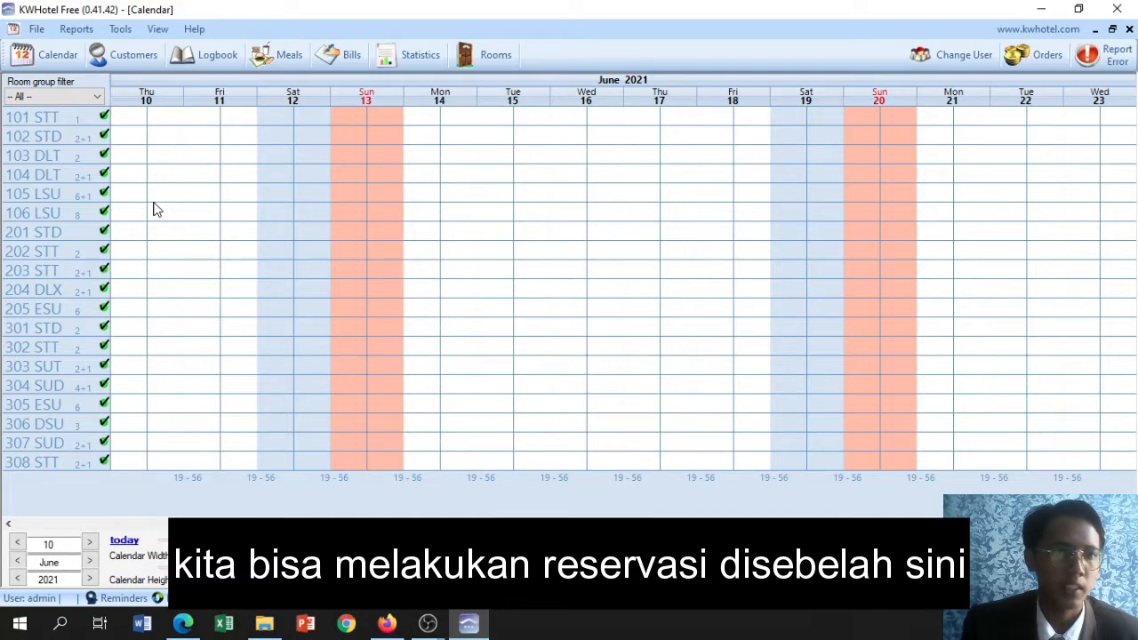
Mark 10 to 13 June 2021 for room 202 STT and create a reservation for that range
{"action": "left_click", "coordinate": [152, 255]}
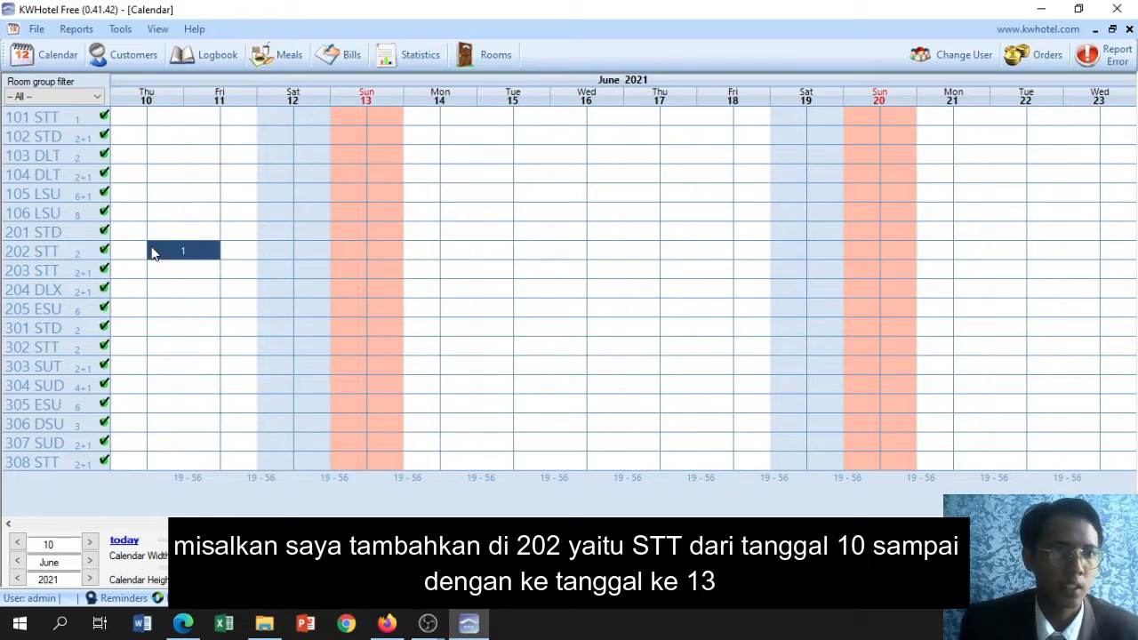
{"action": "left_click_drag", "start_coordinate": [152, 252], "coordinate": [312, 242]}
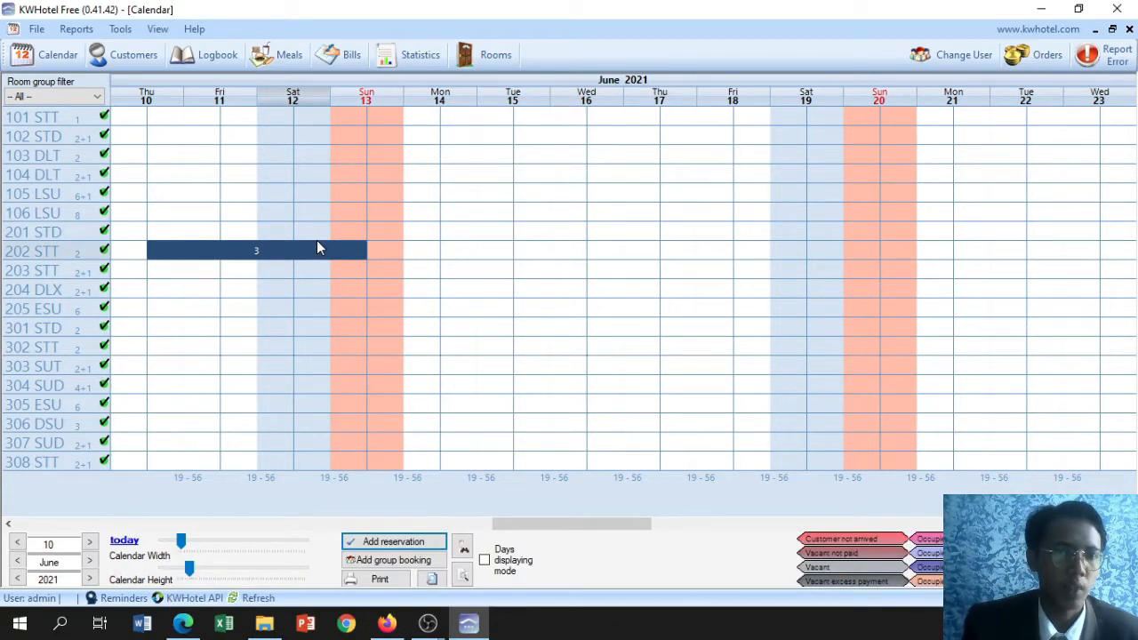
{"action": "left_click", "coordinate": [397, 541]}
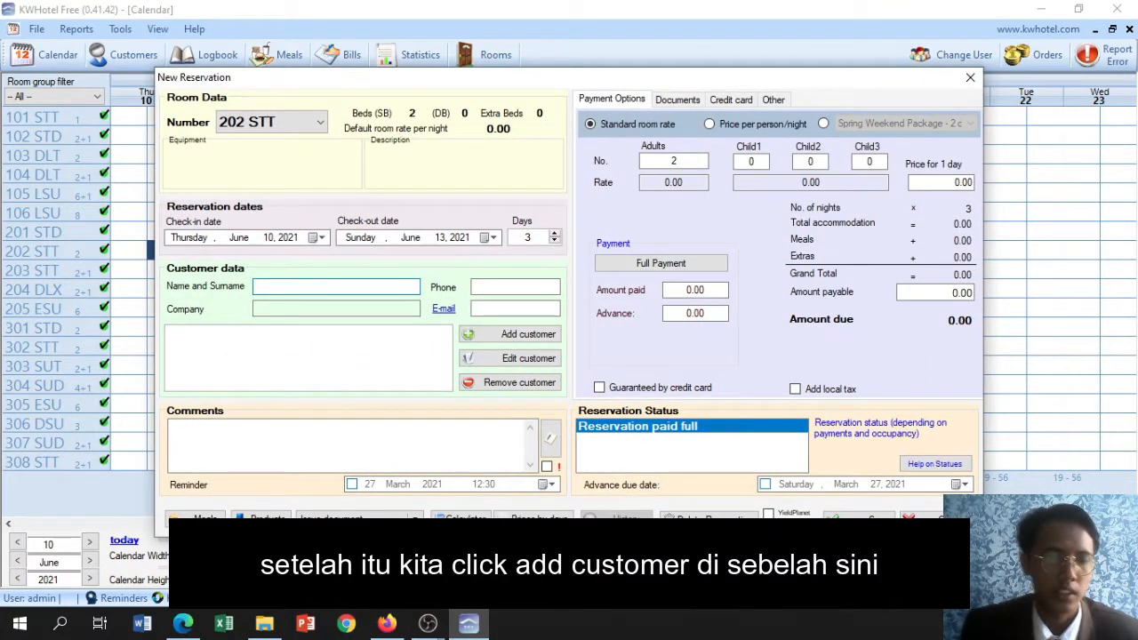
Add a non-corporate customer to the reservation and enter the customer's title and full name
{"action": "left_click", "coordinate": [519, 342]}
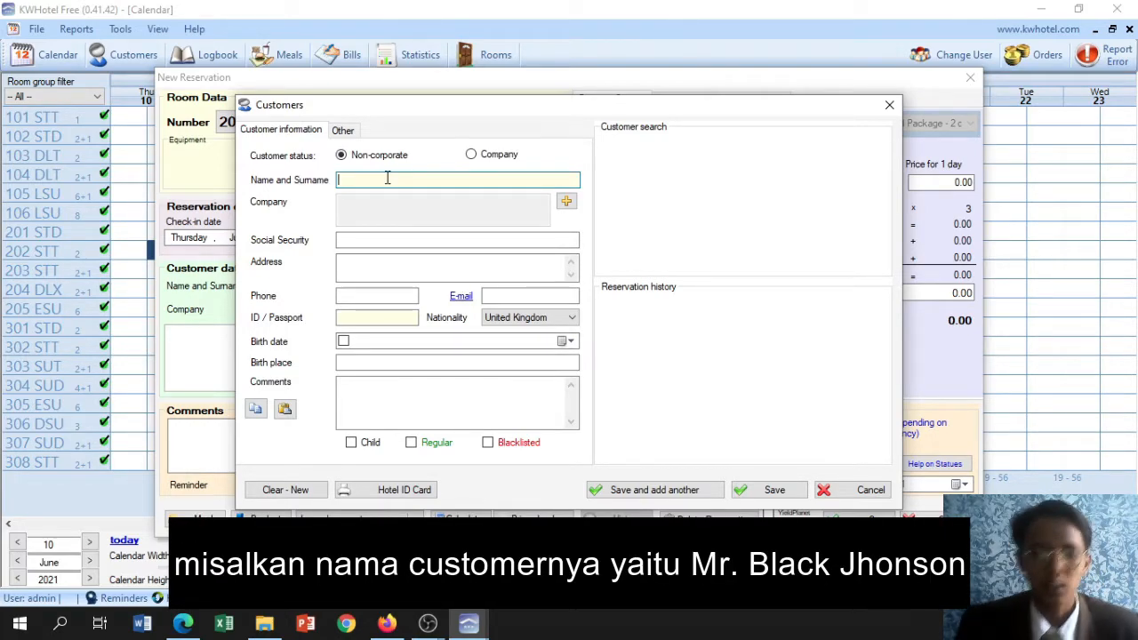
{"action": "type", "text": "MR"}
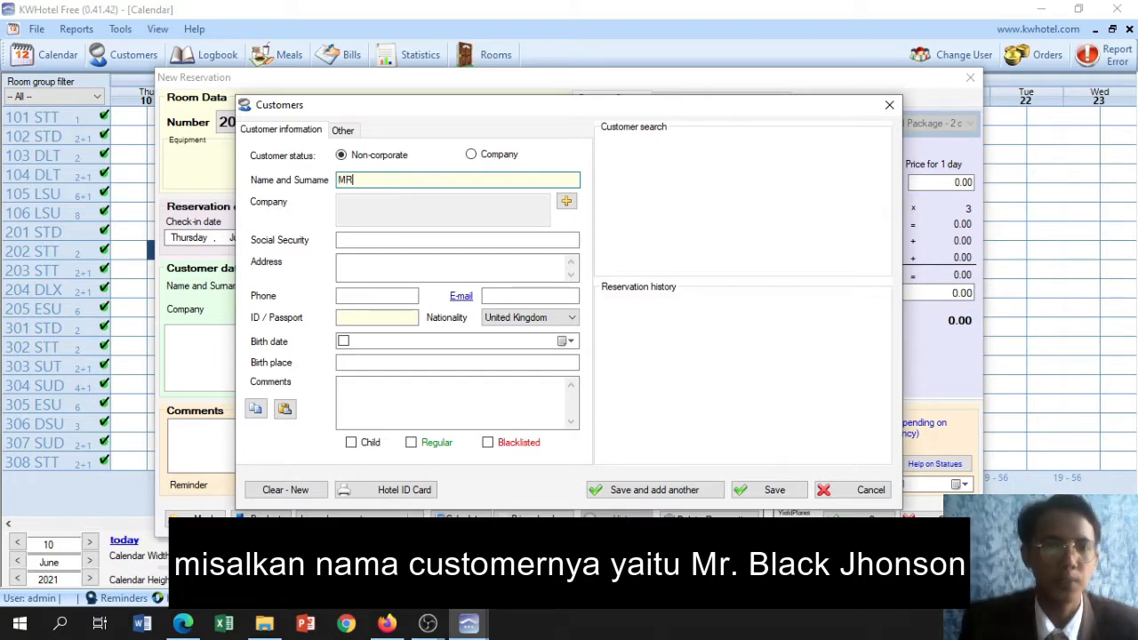
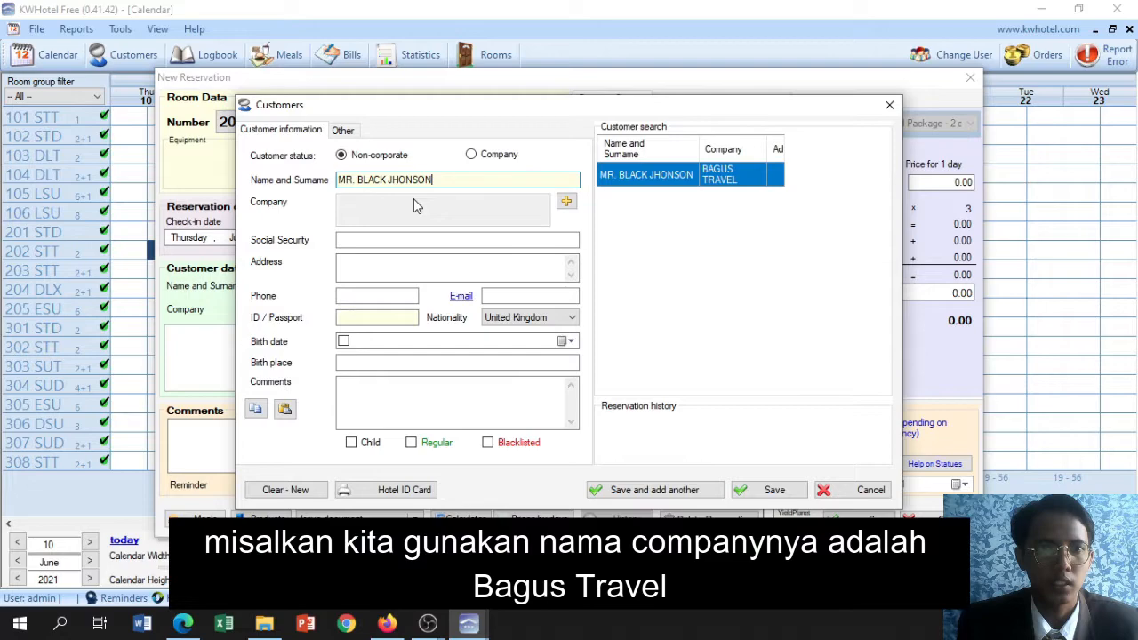
Add a company to the customer and enter BAGUS TRAVEL as the company name
{"action": "left_click", "coordinate": [567, 202]}
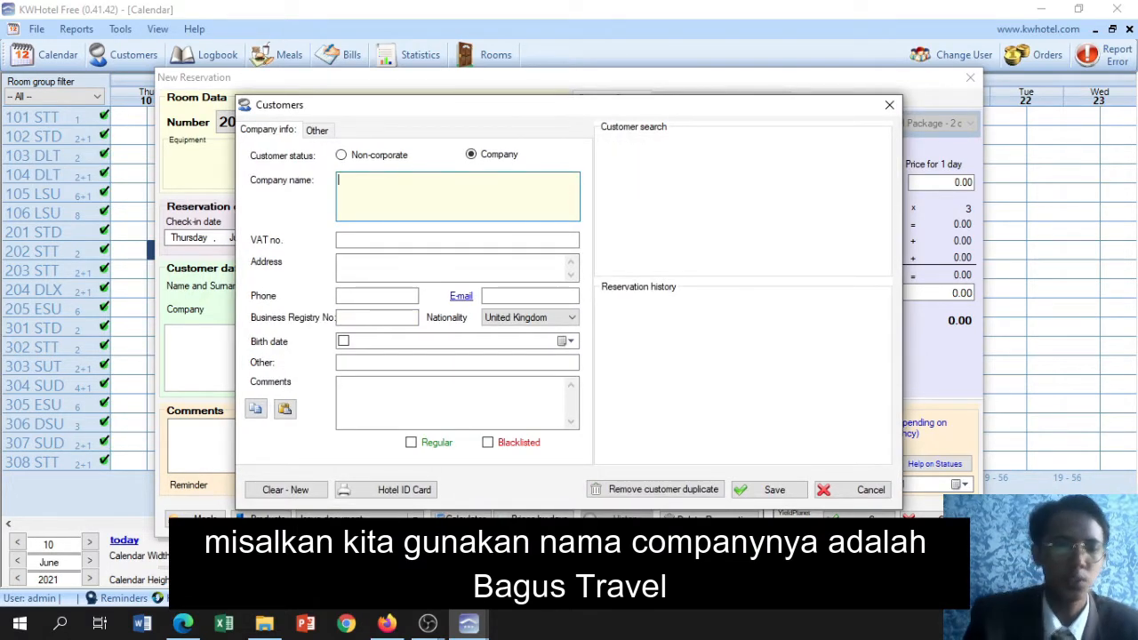
{"action": "type", "text": "BAG"}
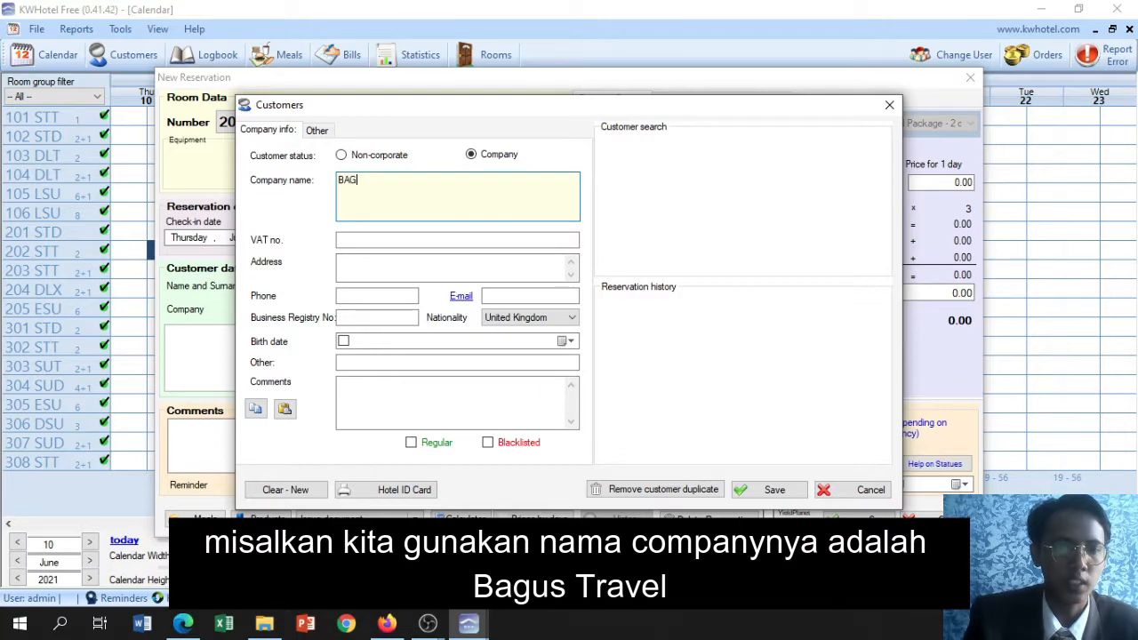
{"action": "type", "text": "US TRAVE"}
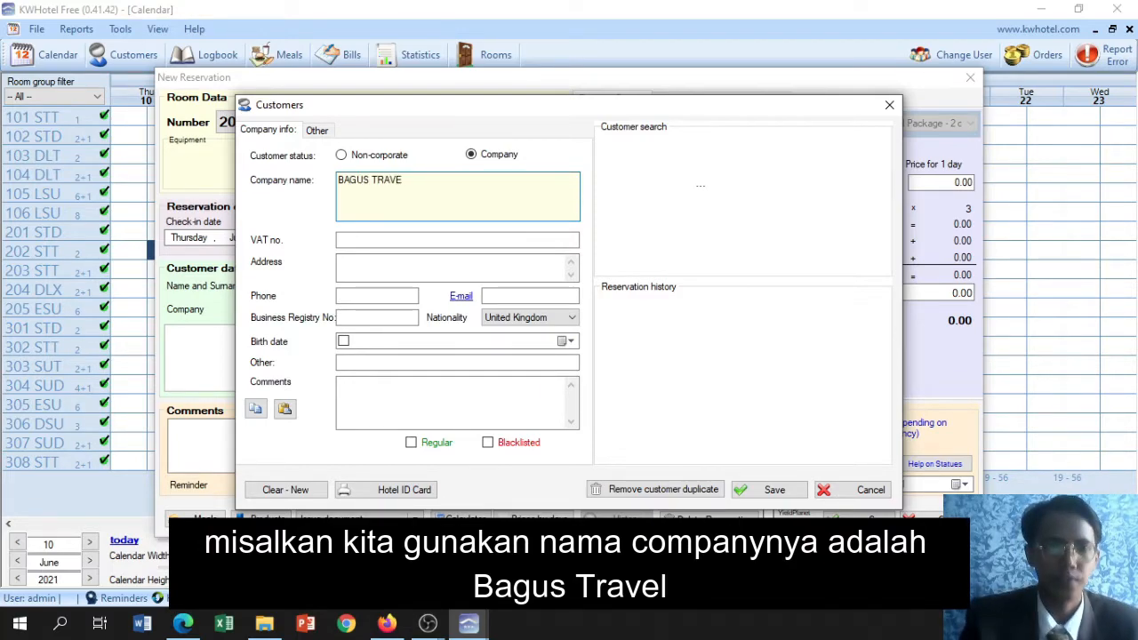
{"action": "type", "text": "L"}
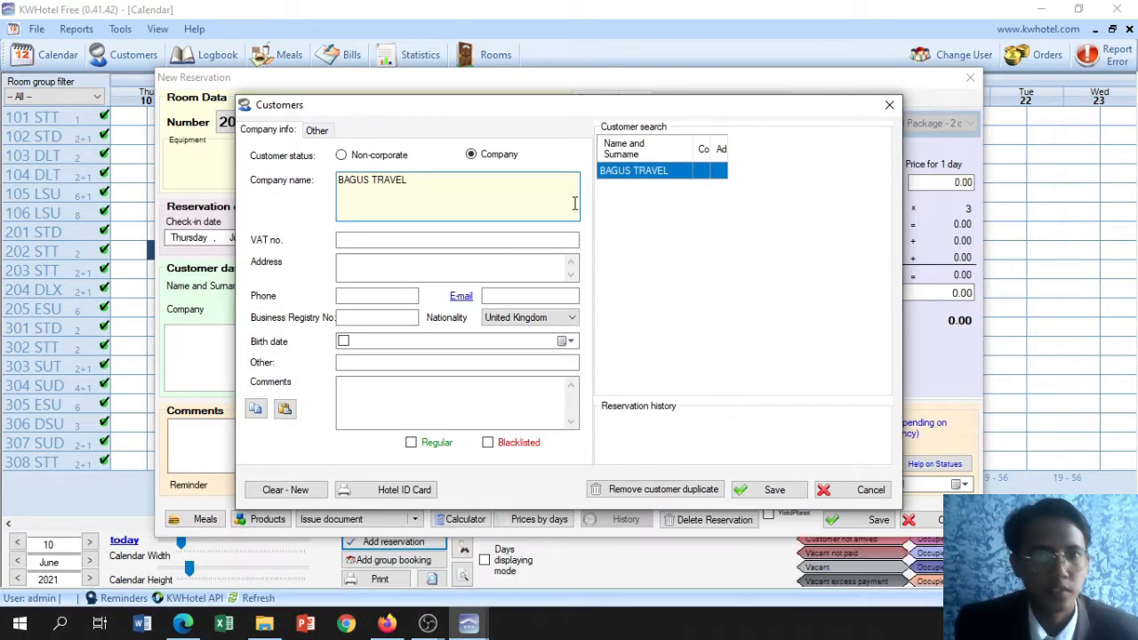
Fill in the company's address with its area, town and island separated by commas
{"action": "left_click", "coordinate": [395, 264]}
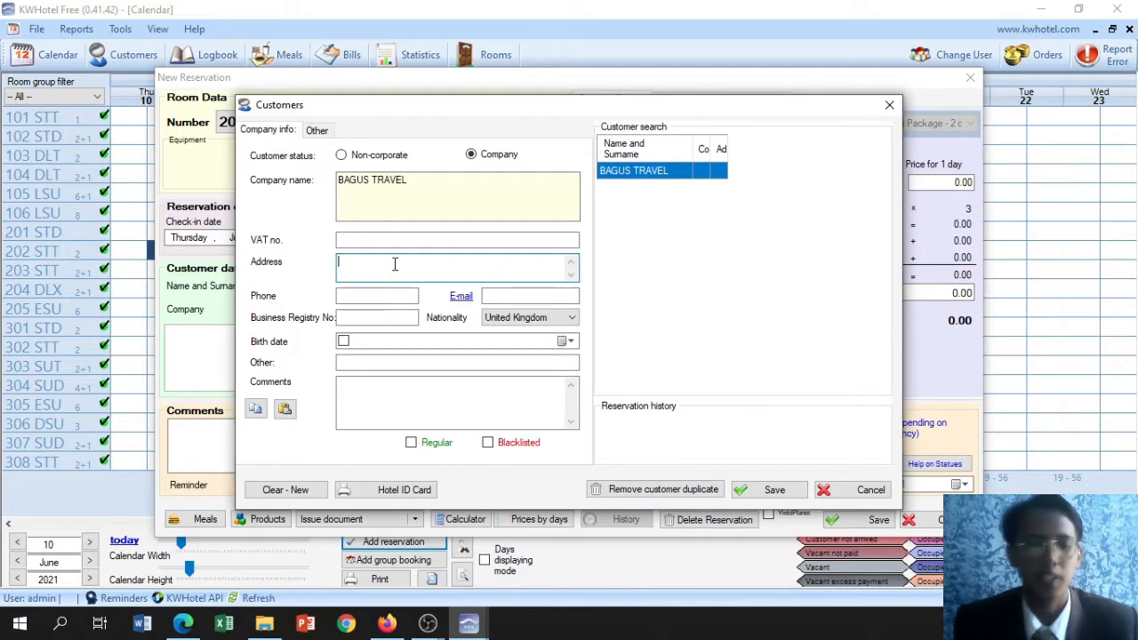
{"action": "type", "text": "KA"}
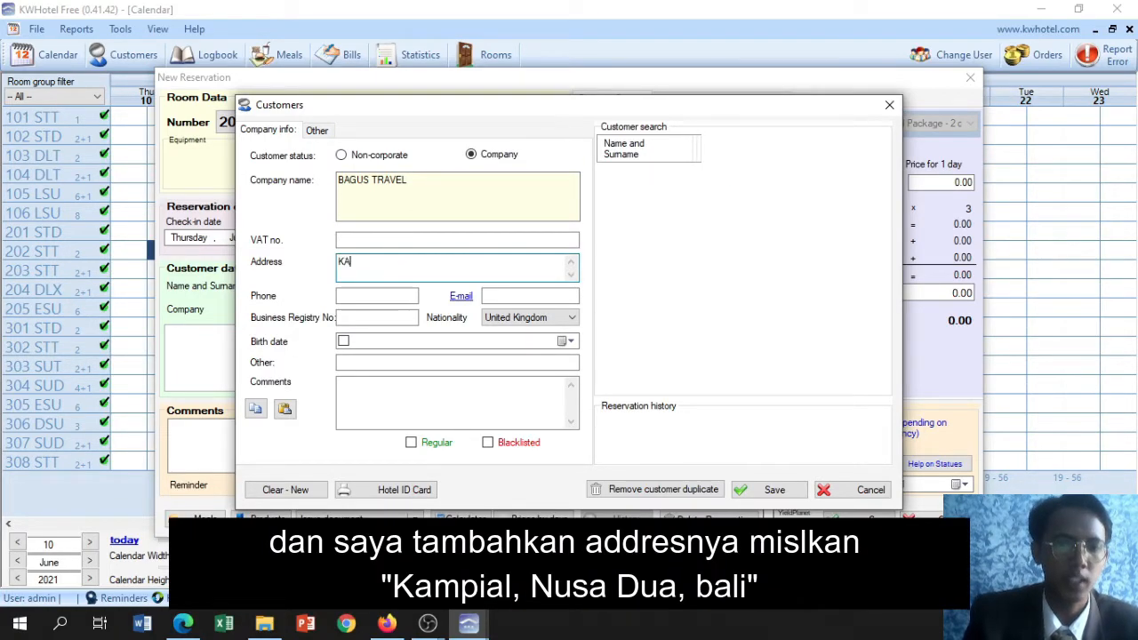
{"action": "type", "text": "MPIAL NUSA"}
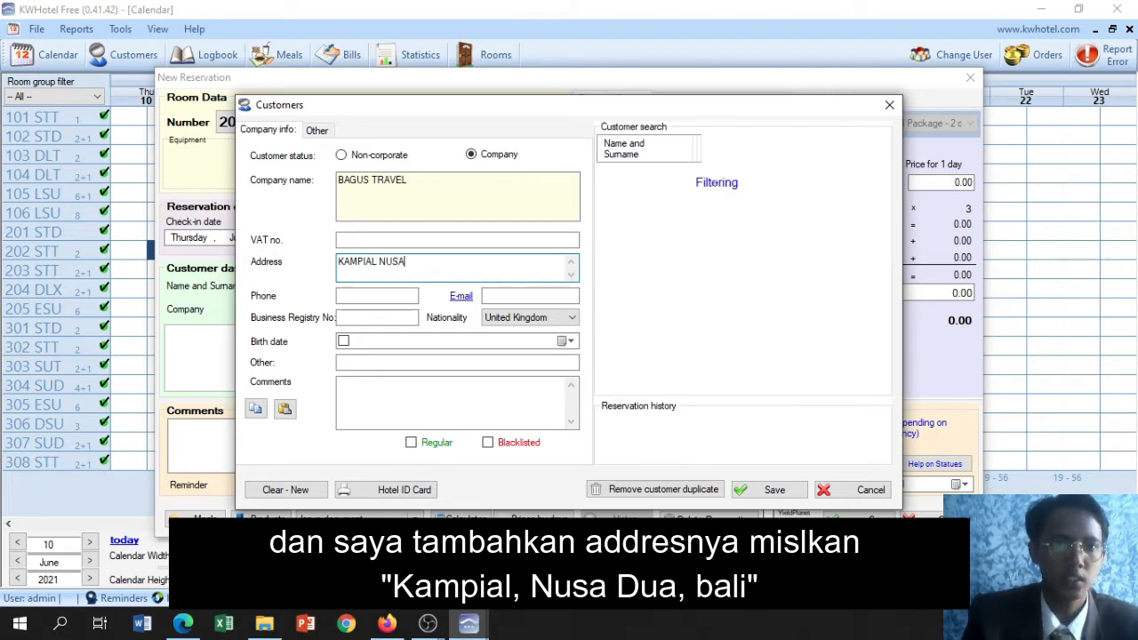
{"action": "key", "text": "BackSpace"}
{"action": "key", "text": "BackSpace"}
{"action": "key", "text": "BackSpace"}
{"action": "key", "text": "BackSpace"}
{"action": "key", "text": "BackSpace"}
{"action": "type", "text": ", NUSA"}
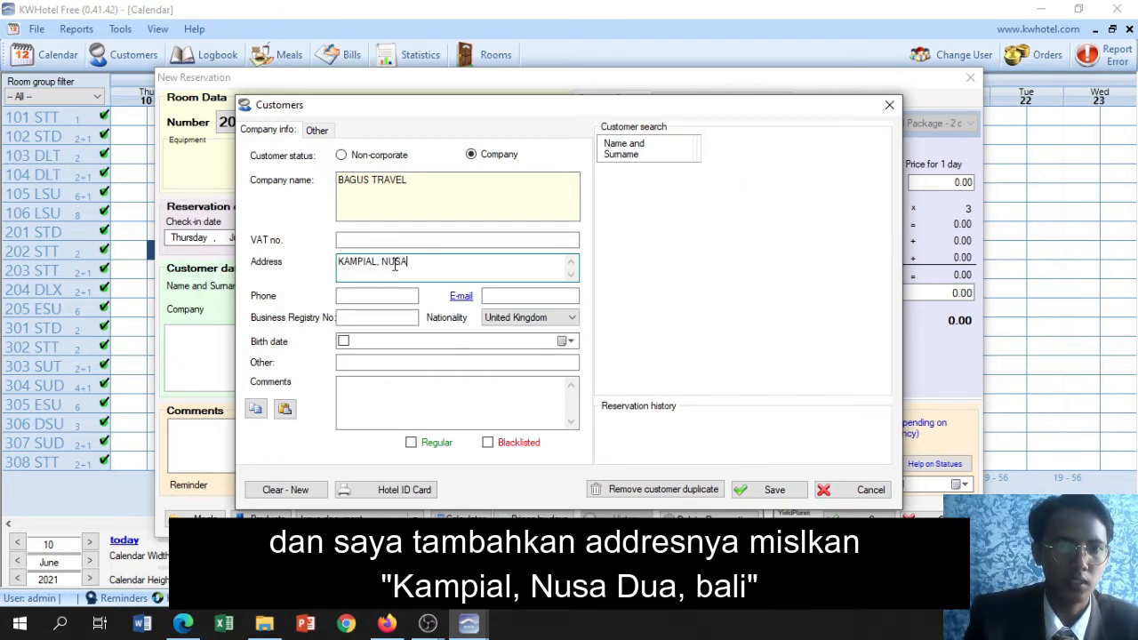
{"action": "type", "text": " DUA "}
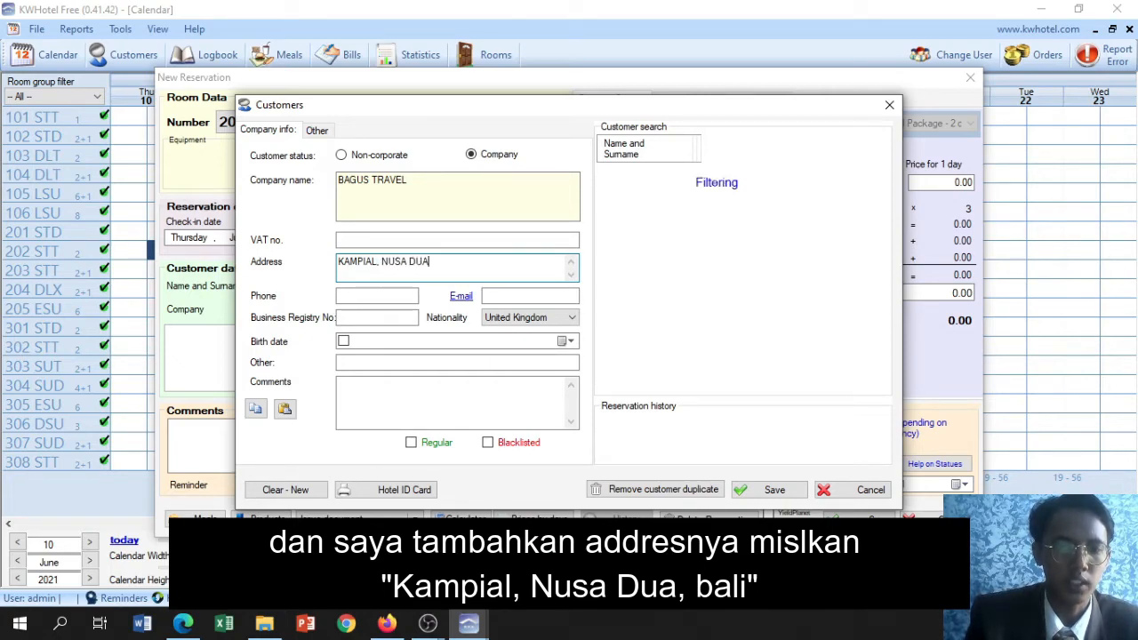
{"action": "type", "text": ", BA"}
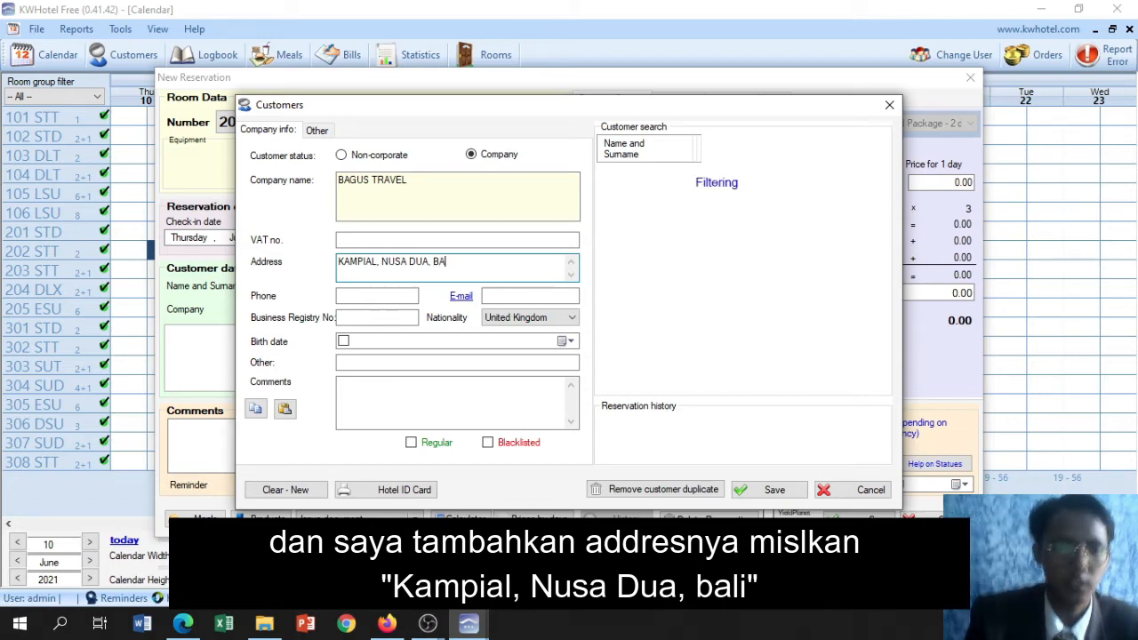
{"action": "type", "text": "LI"}
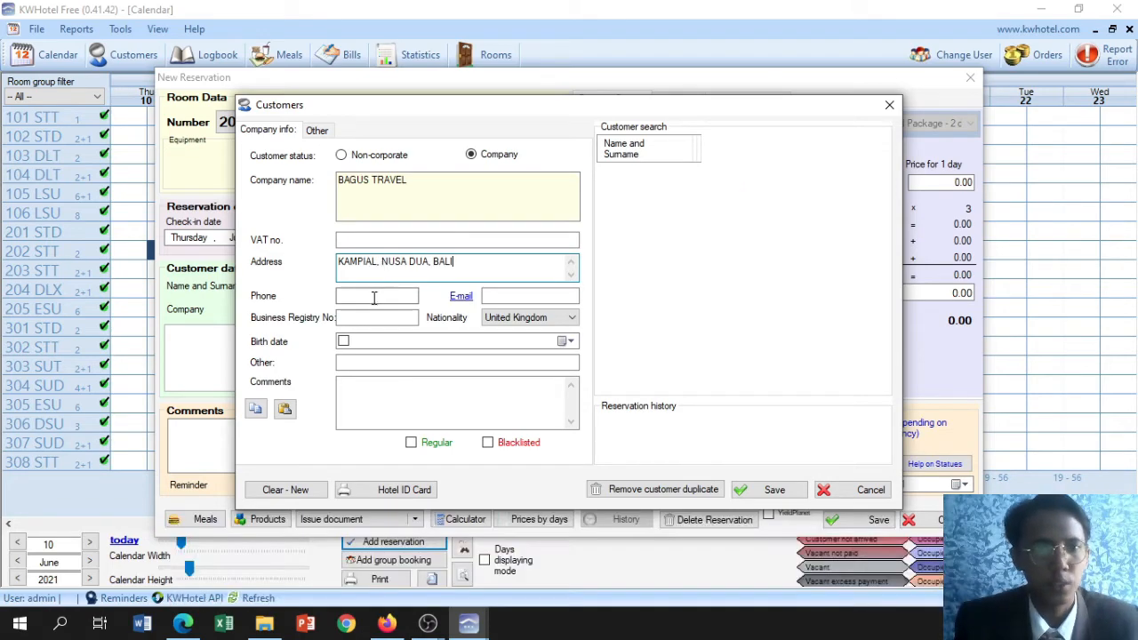
Enter the company's phone number and save the company record
{"action": "left_click", "coordinate": [373, 297]}
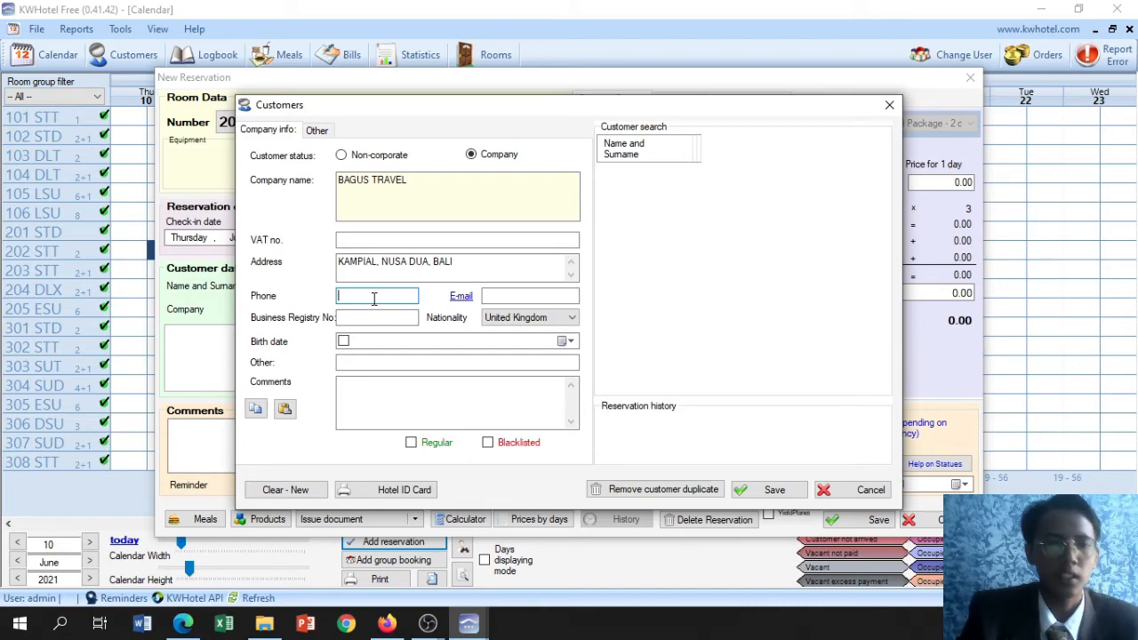
{"action": "type", "text": "036211"}
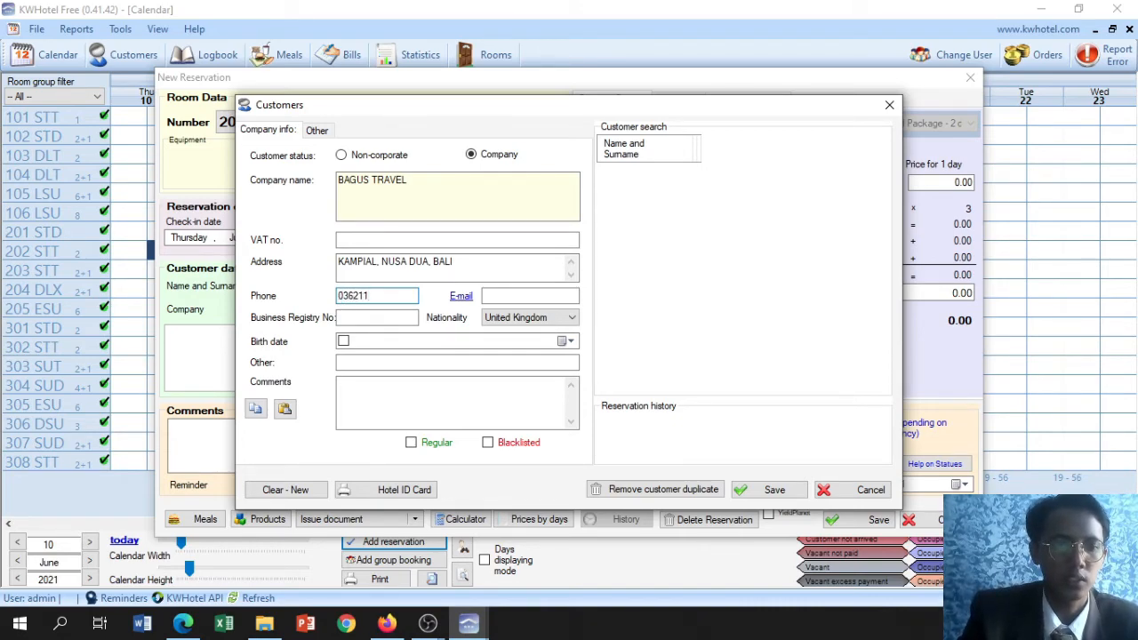
{"action": "type", "text": "3"}
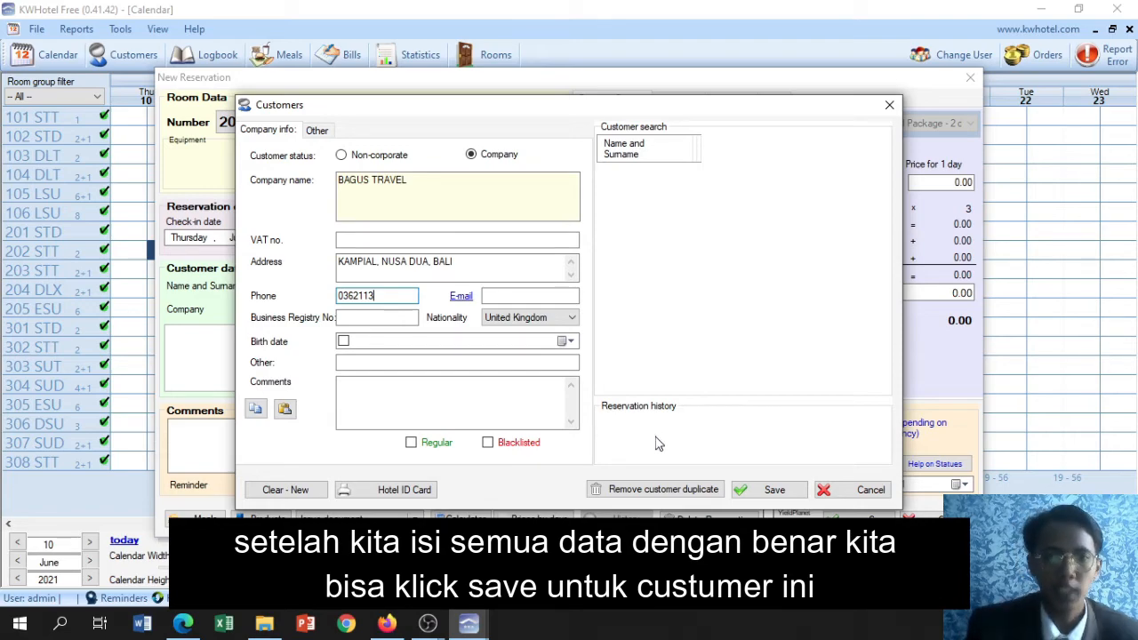
{"action": "left_click", "coordinate": [773, 495]}
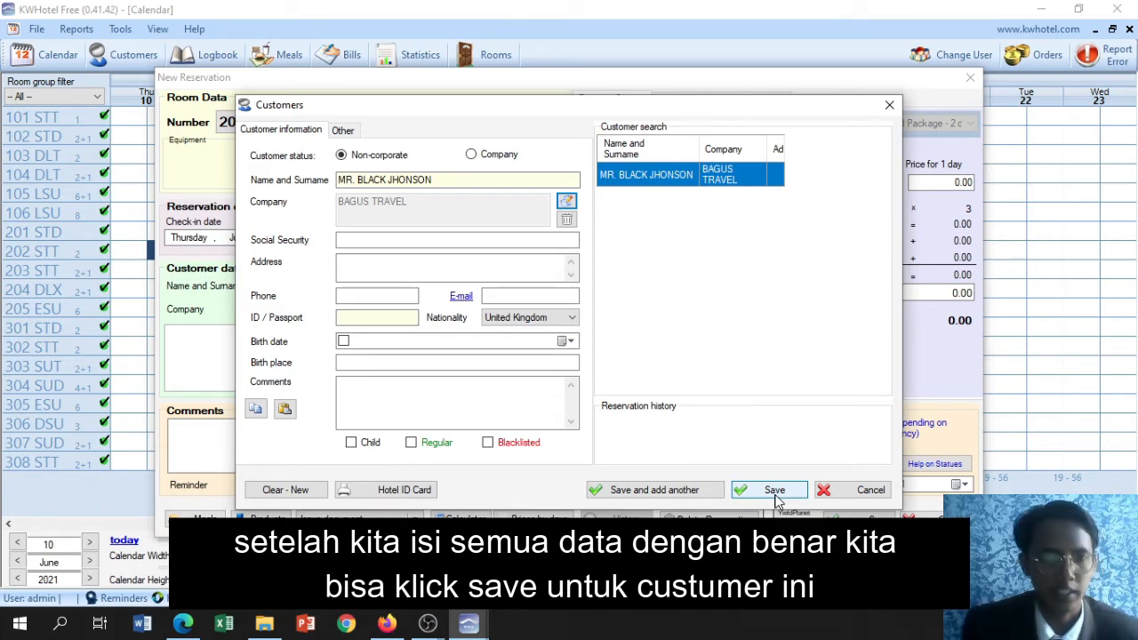
Save the customer as a new database entry and fill in the customer's phone number and e-mail in the reservation
{"action": "left_click", "coordinate": [773, 494]}
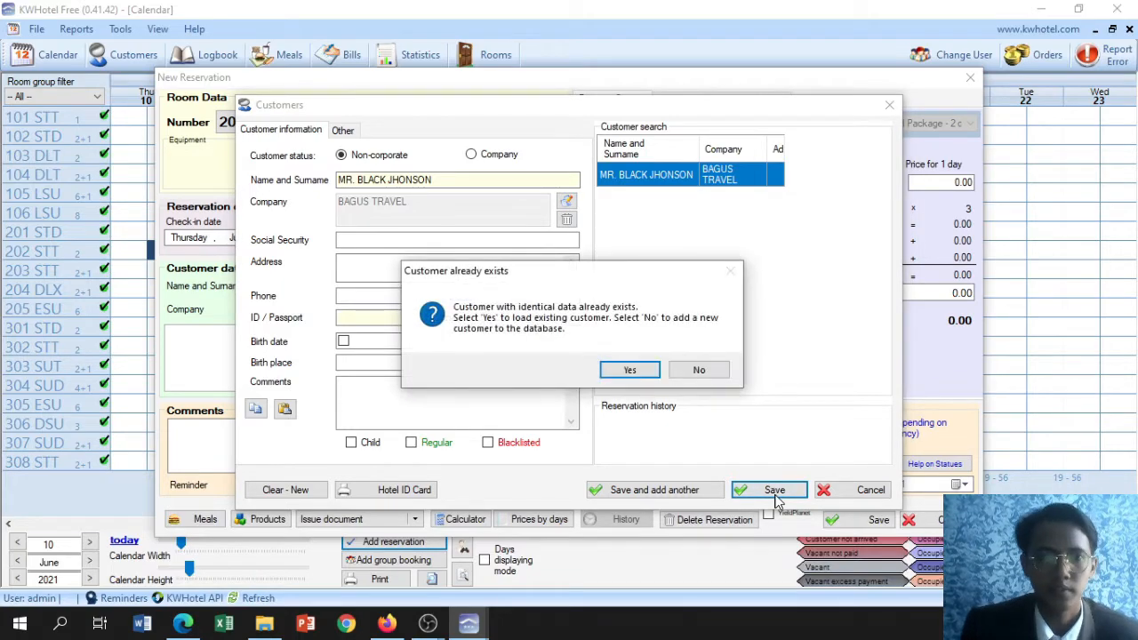
{"action": "left_click", "coordinate": [698, 371]}
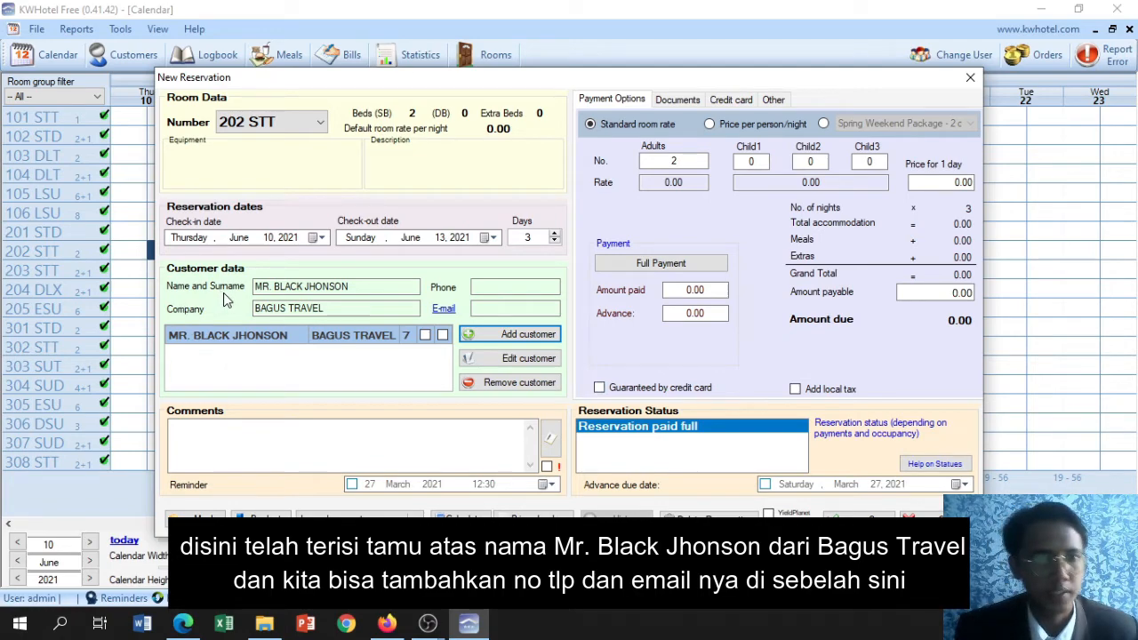
{"action": "left_click", "coordinate": [483, 287]}
{"action": "left_click", "coordinate": [478, 310]}
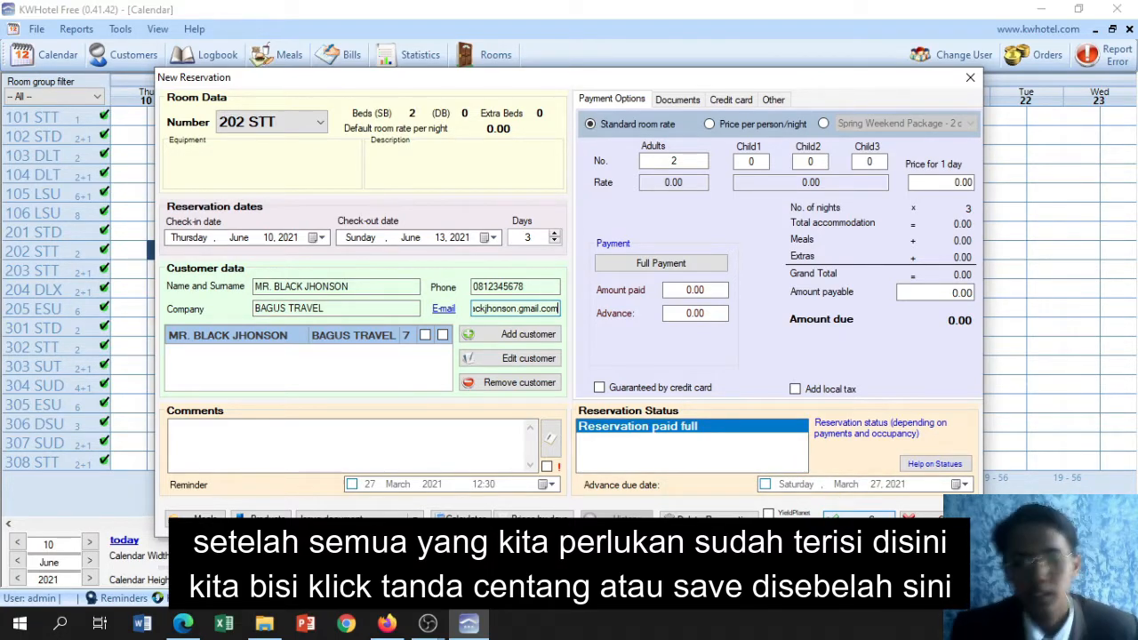
Save the reservation for room 202 STT and check its entry in the calendar
{"action": "left_click", "coordinate": [856, 524]}
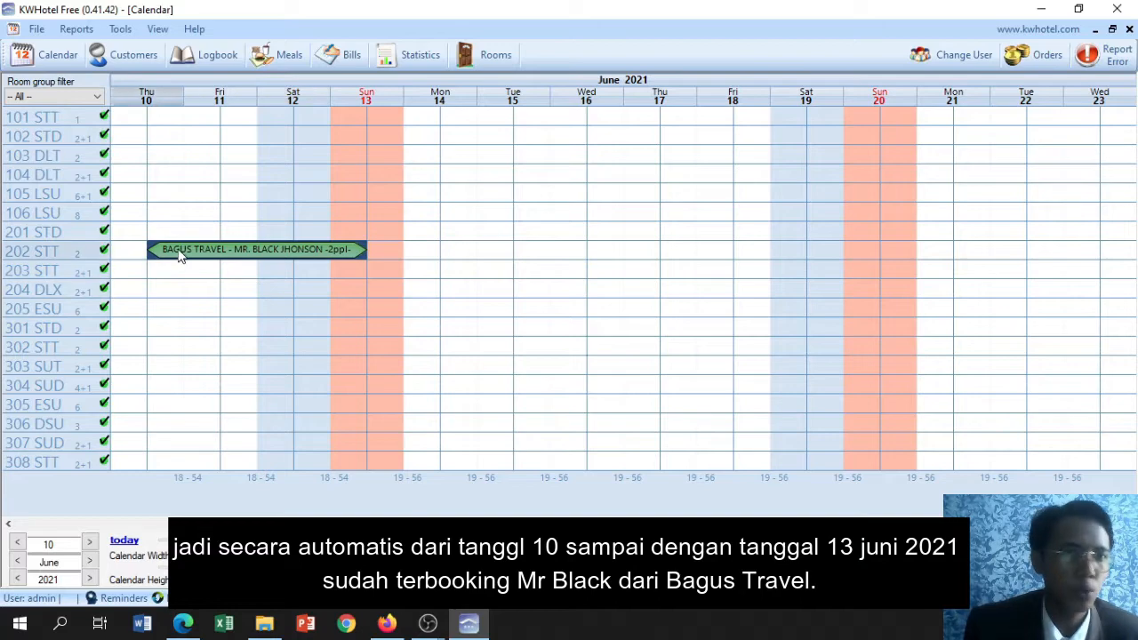
{"action": "mouse_move", "coordinate": [318, 257]}
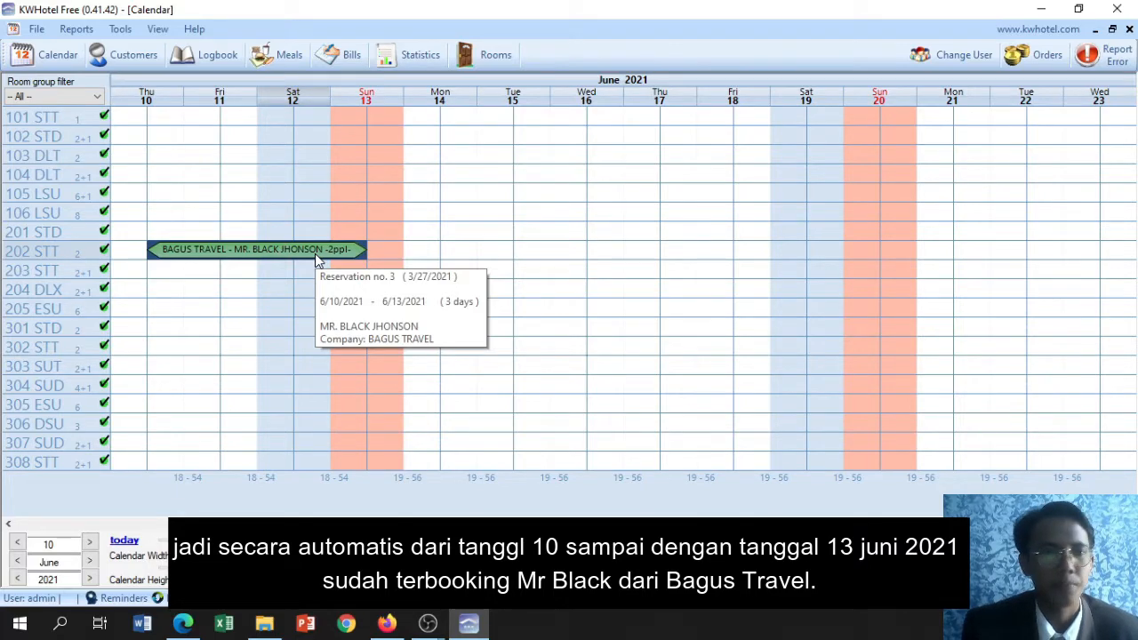
{"action": "left_click", "coordinate": [318, 269]}
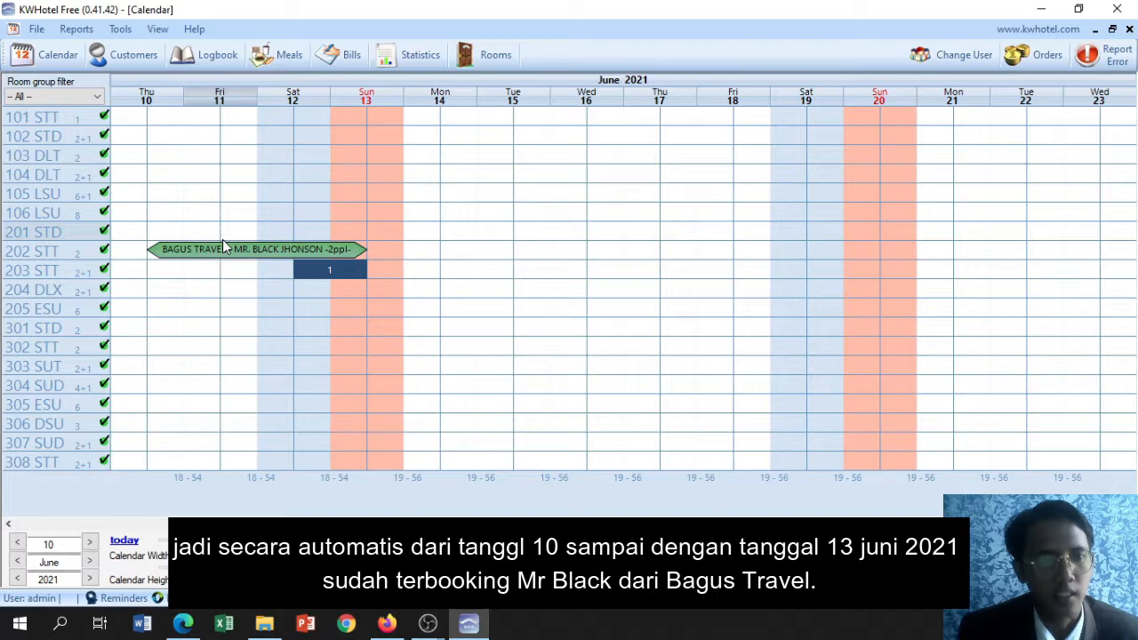
{"action": "left_click", "coordinate": [228, 268]}
{"action": "left_click", "coordinate": [183, 269]}
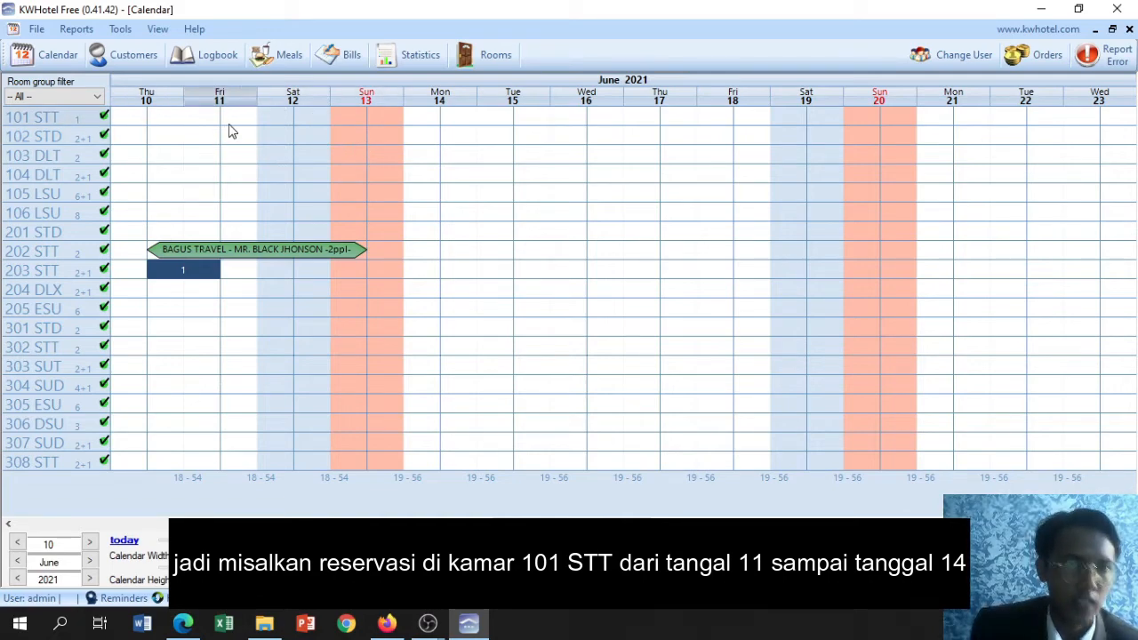
Create a new reservation for room 101 STT from 11 to 14 June 2021 and start adding a customer to it
{"action": "left_click_drag", "start_coordinate": [230, 126], "coordinate": [414, 123]}
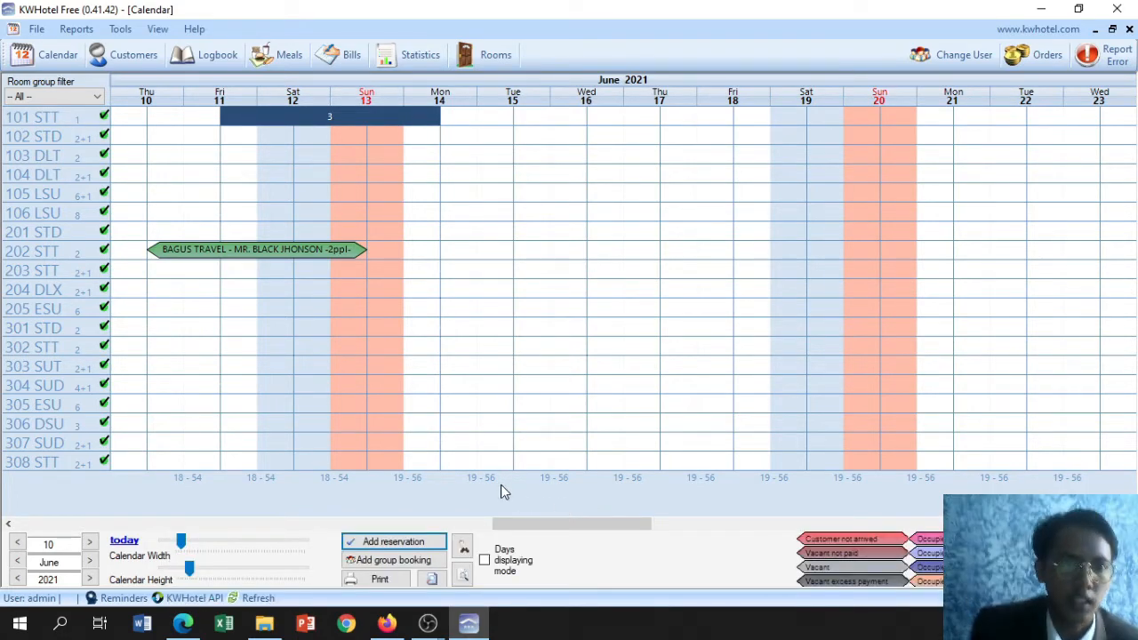
{"action": "left_click", "coordinate": [387, 544]}
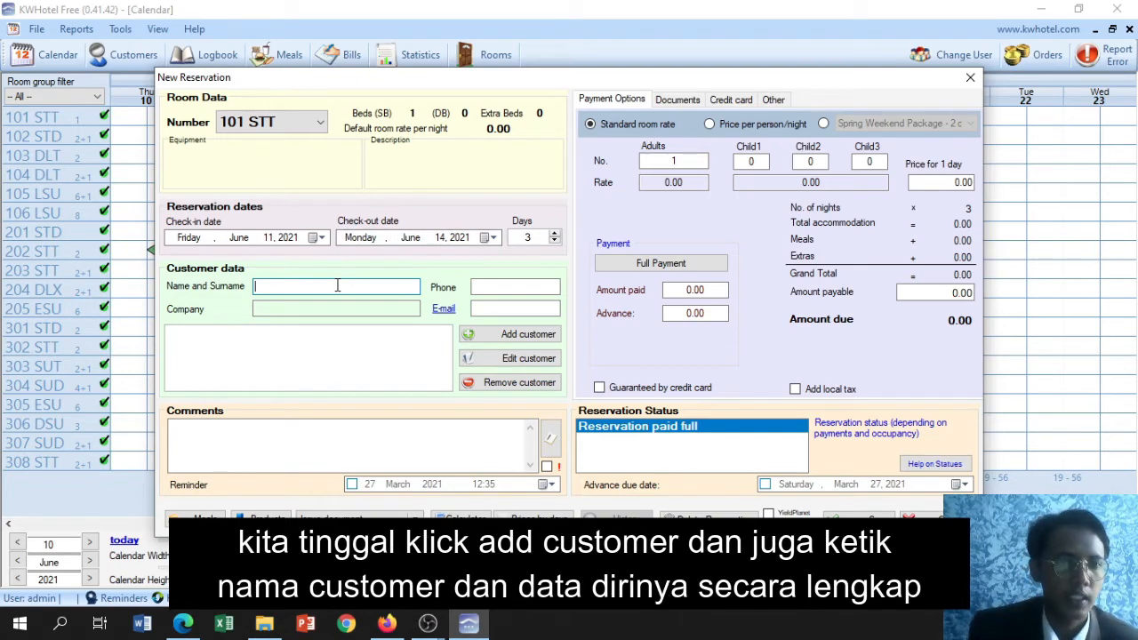
{"action": "left_click", "coordinate": [487, 334]}
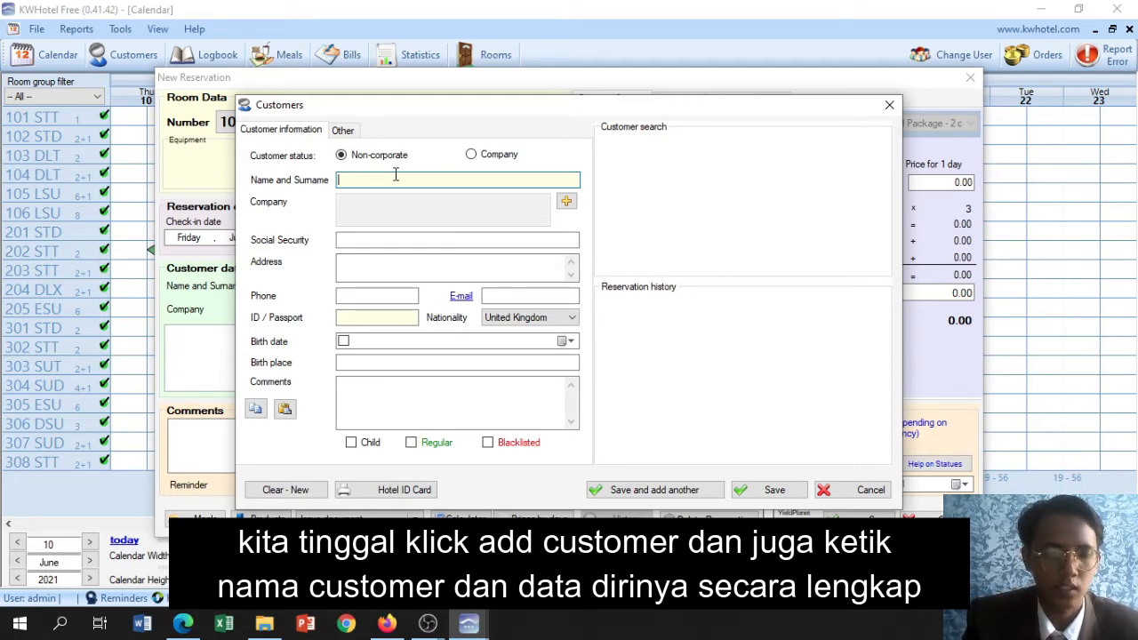
Enter the customers' name in capitals, preceded by the title MR AND MRS
{"action": "type", "text": "M"}
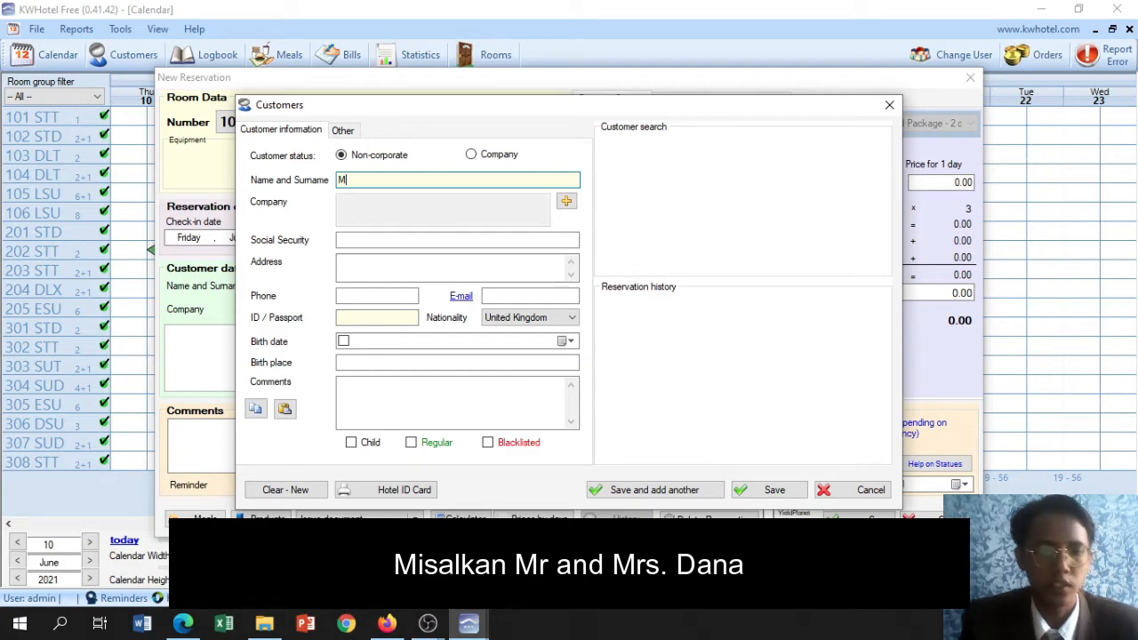
{"action": "type", "text": "R"}
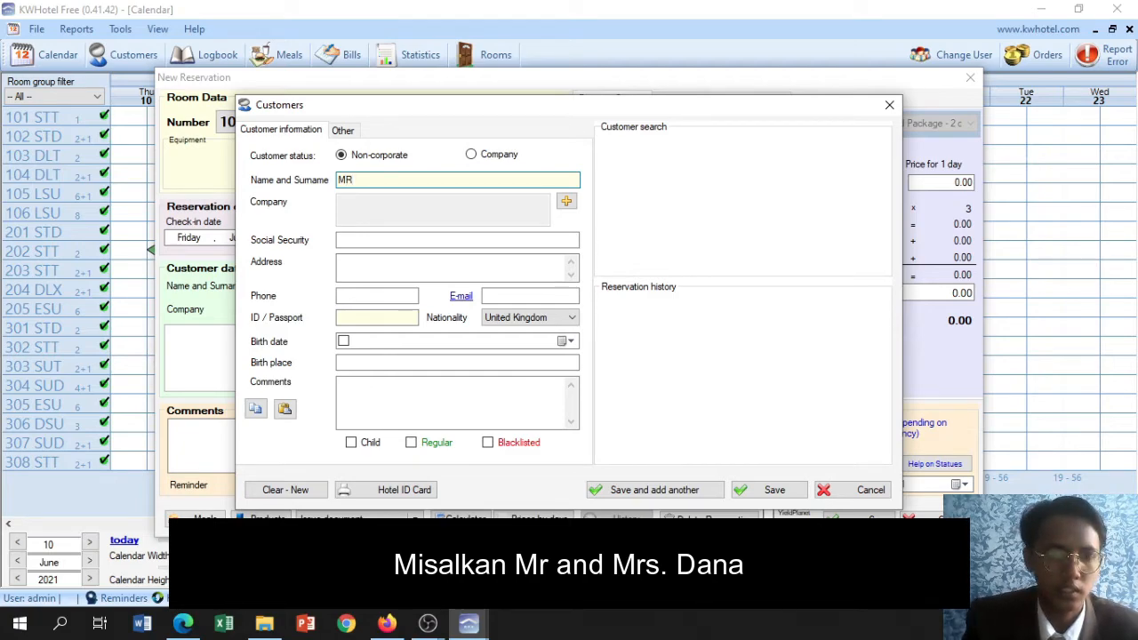
{"action": "type", "text": " and"}
{"action": "key", "text": "BackSpace"}
{"action": "key", "text": "BackSpace"}
{"action": "key", "text": "BackSpace"}
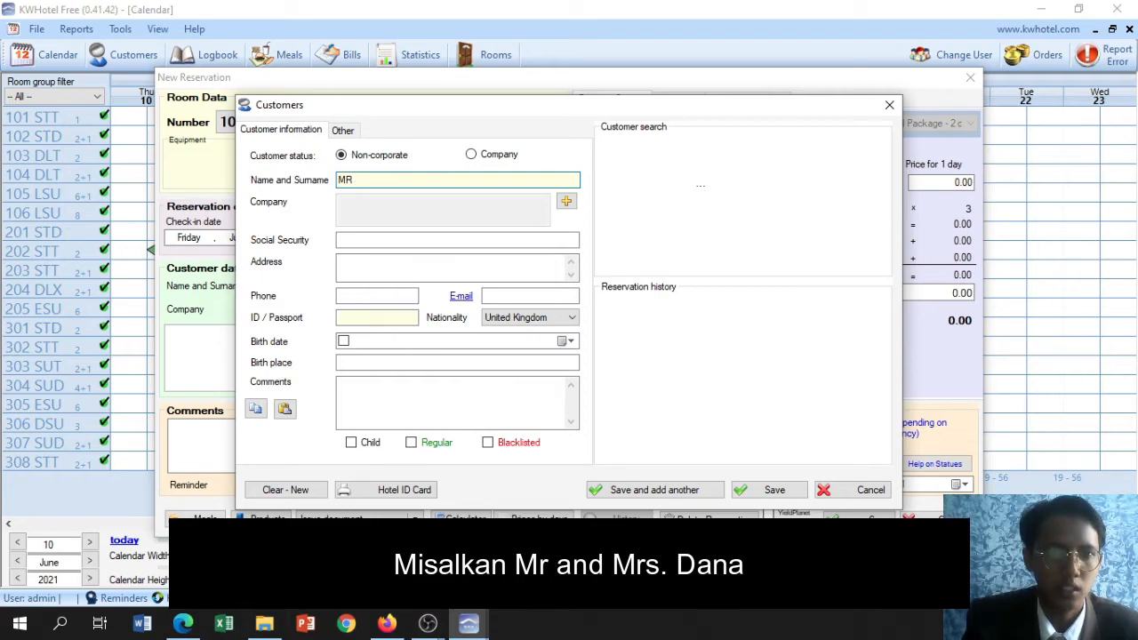
{"action": "type", "text": "a"}
{"action": "key", "text": "BackSpace"}
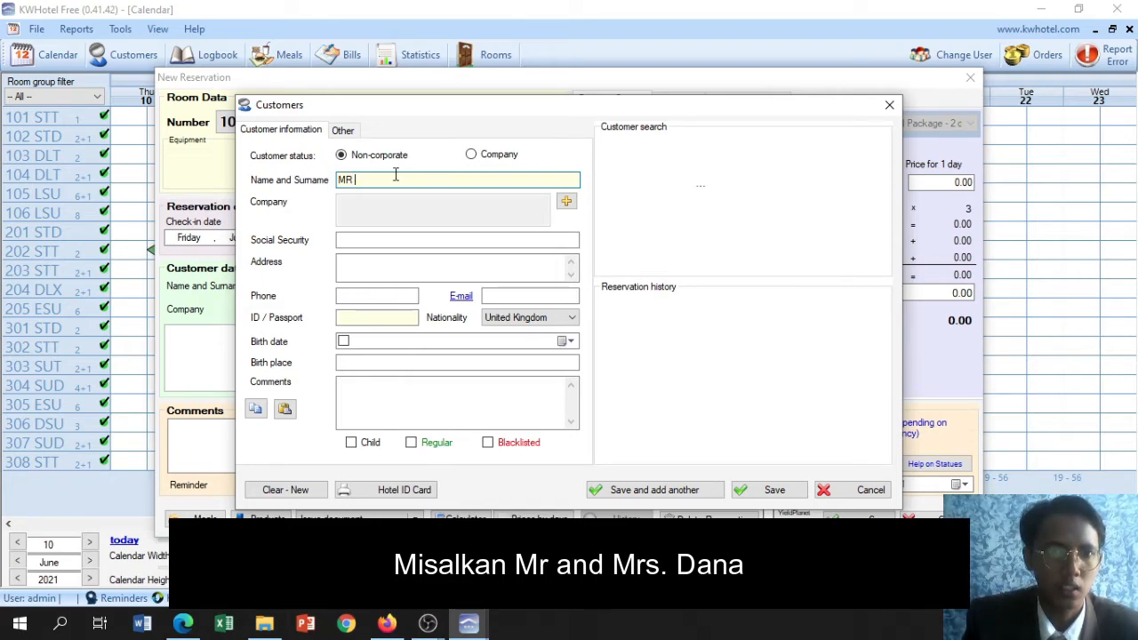
{"action": "type", "text": "a"}
{"action": "key", "text": "BackSpace"}
{"action": "type", "text": "A"}
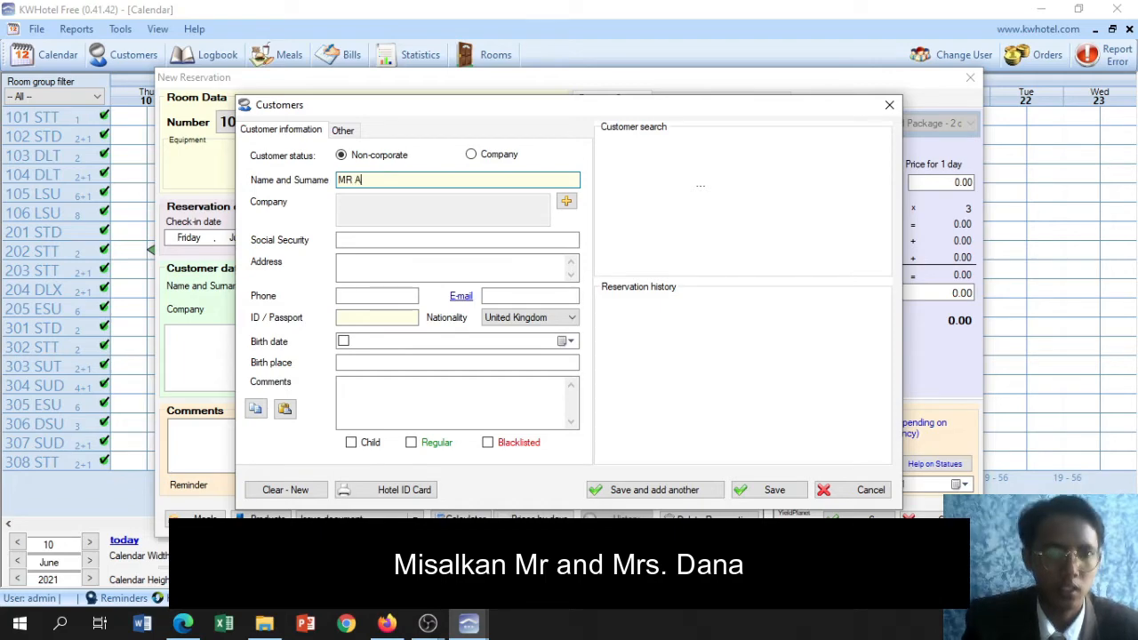
{"action": "type", "text": "ND MRS"}
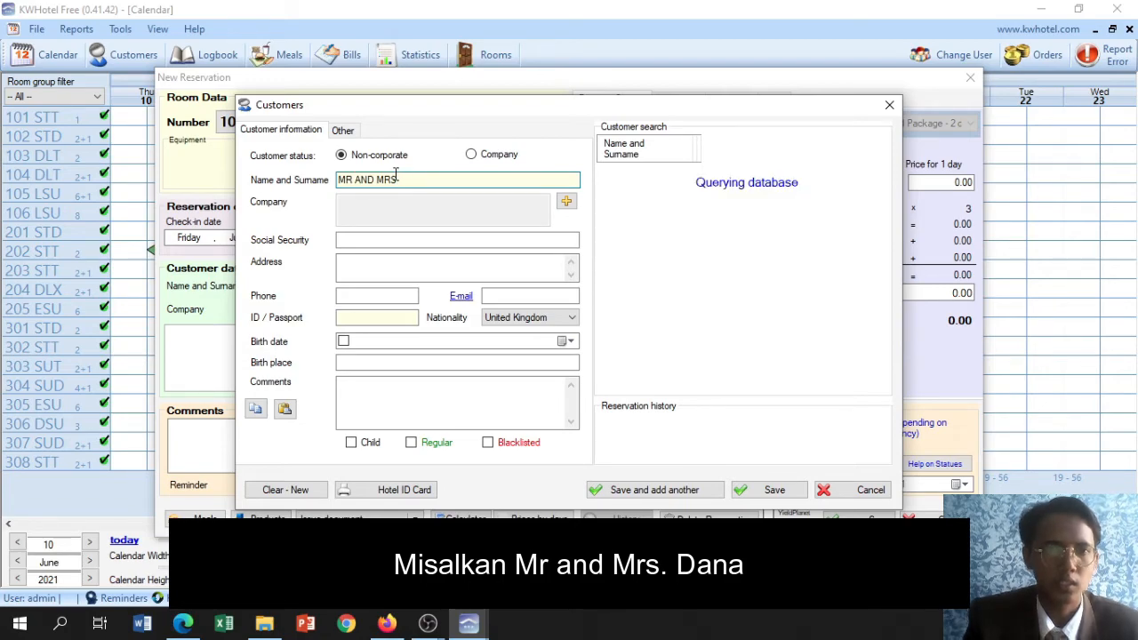
{"action": "type", "text": " DANA"}
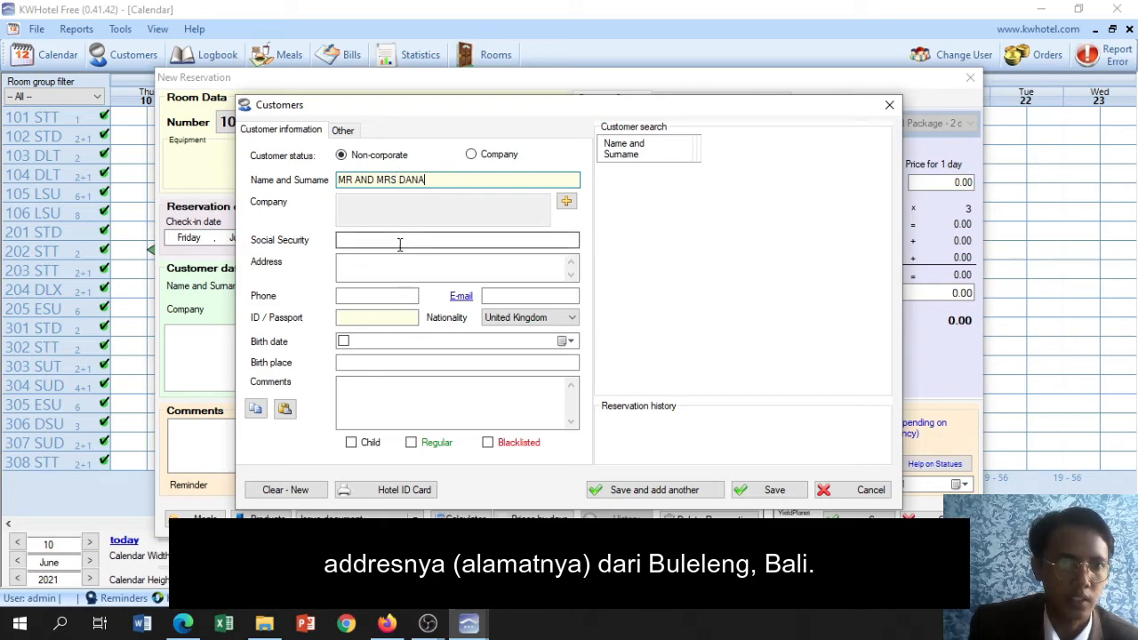
Fill in the customer's address and phone number
{"action": "left_click", "coordinate": [373, 270]}
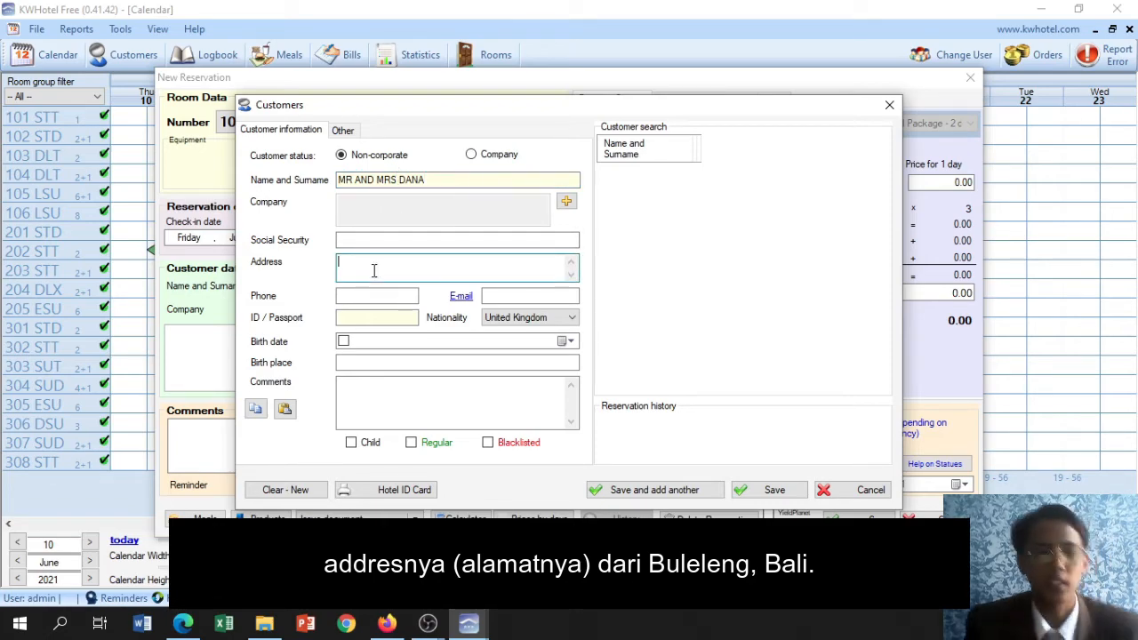
{"action": "type", "text": "BULELENG"}
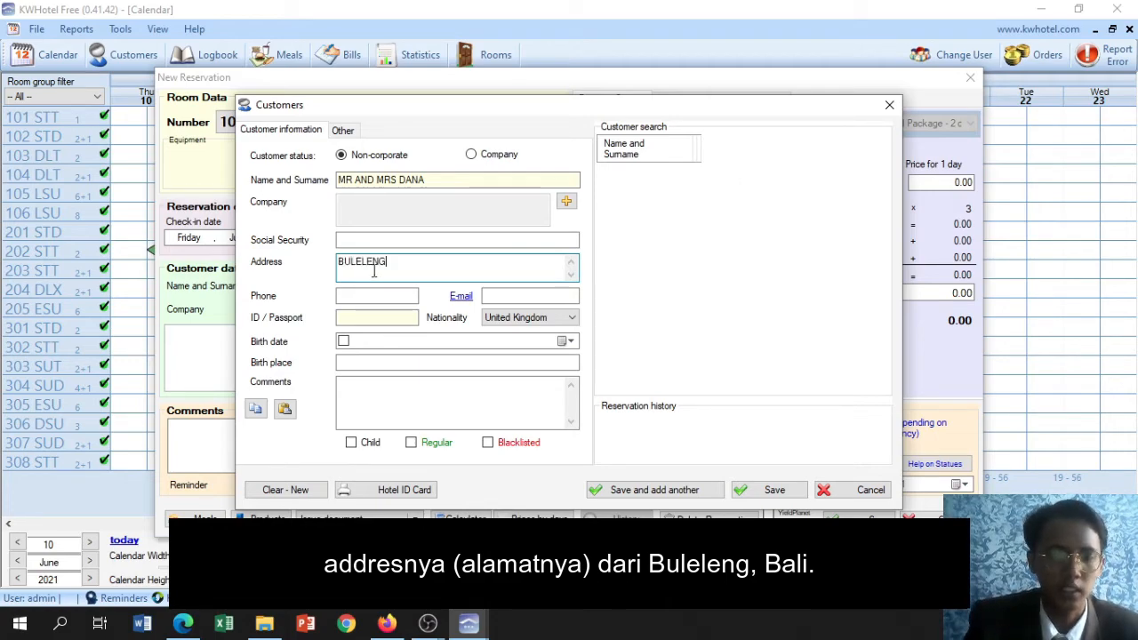
{"action": "type", "text": ", BALI"}
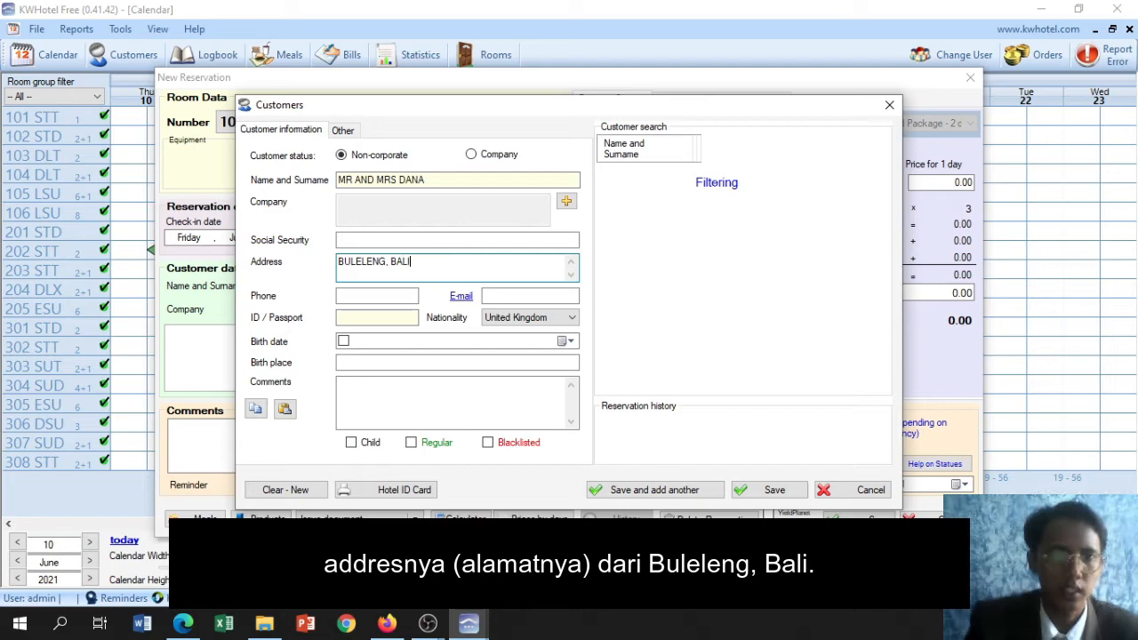
{"action": "left_click", "coordinate": [382, 295]}
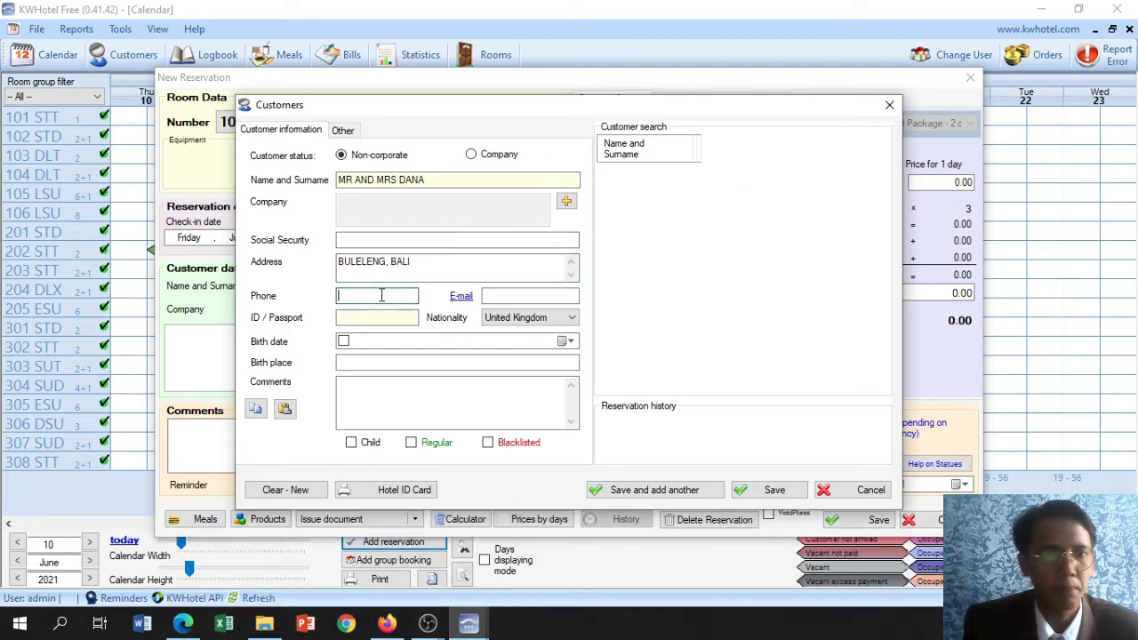
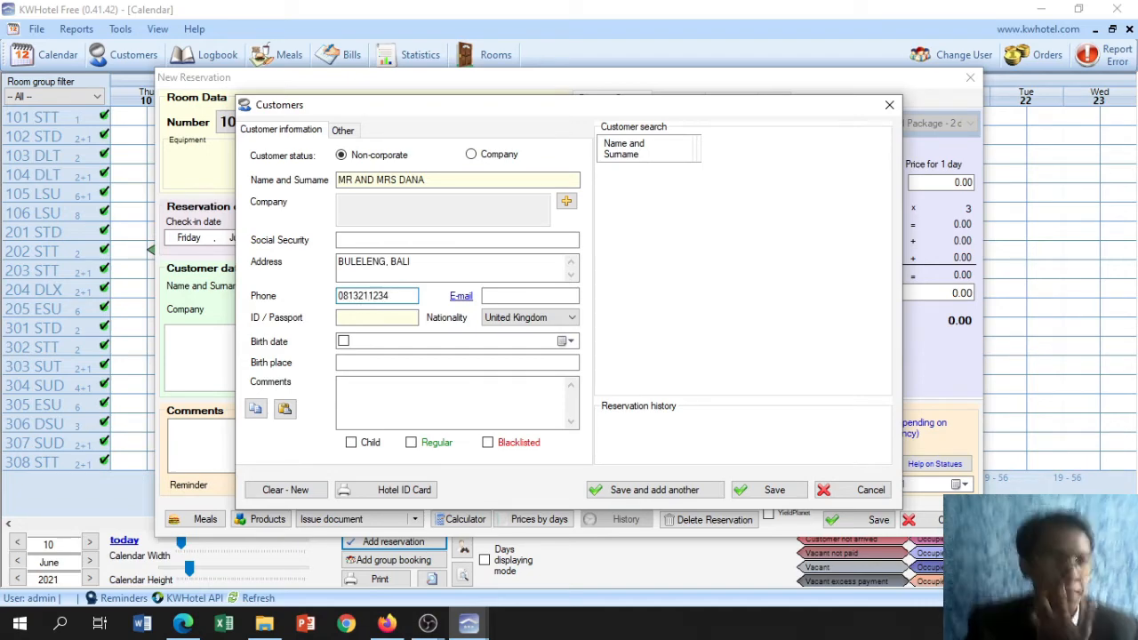
Enter the customer's ID or passport number
{"action": "left_click", "coordinate": [388, 317]}
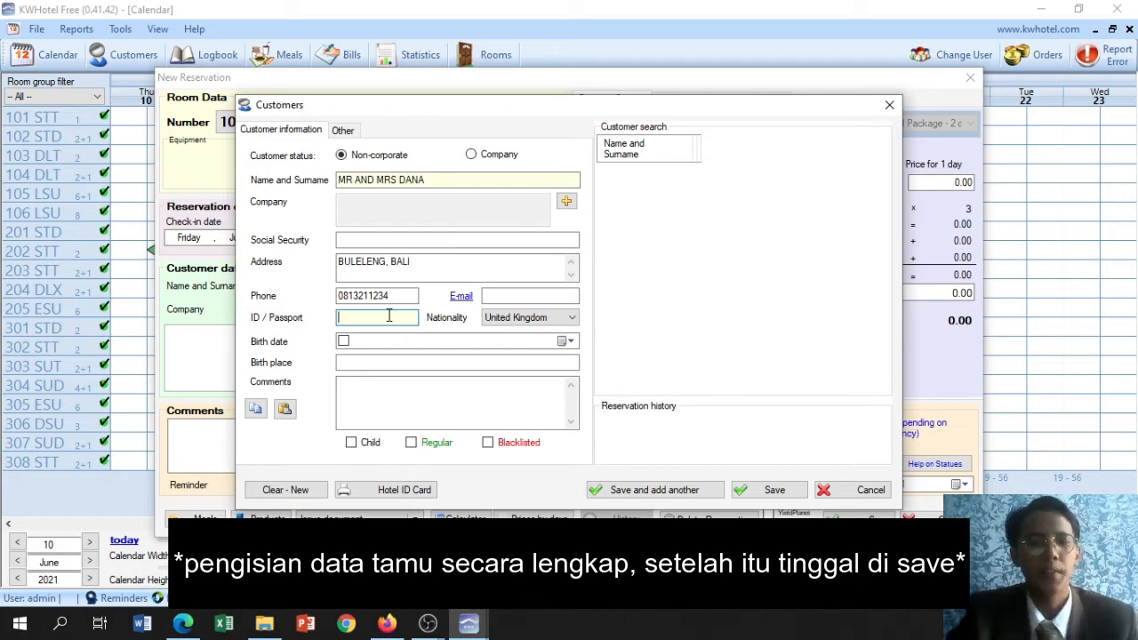
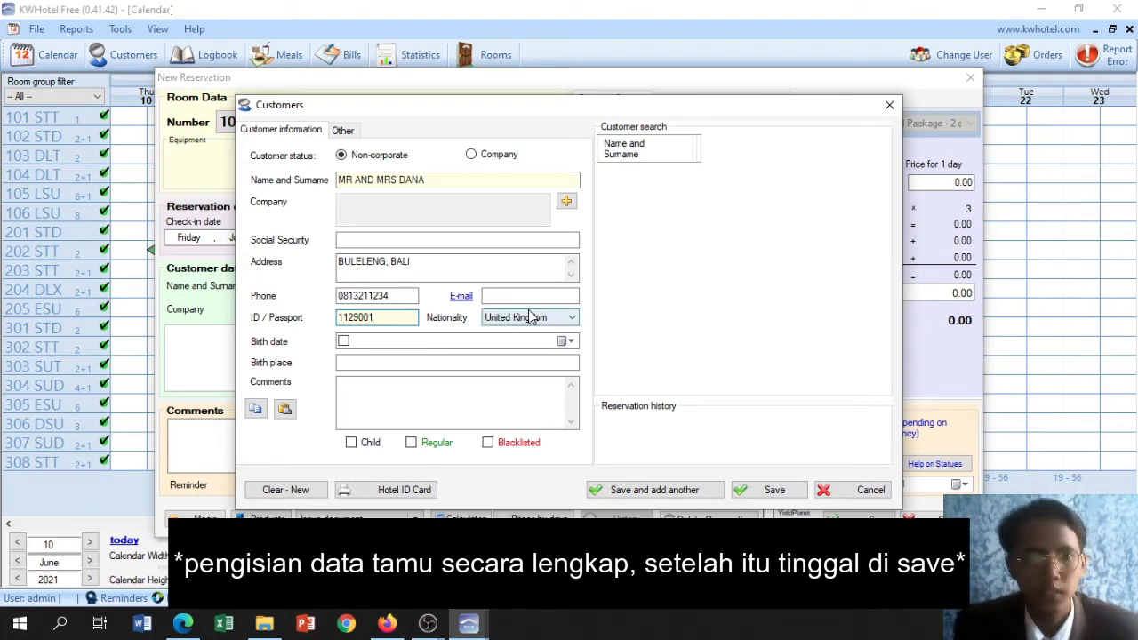
Fill in the customer's e-mail address in lowercase letters
{"action": "left_click", "coordinate": [527, 296]}
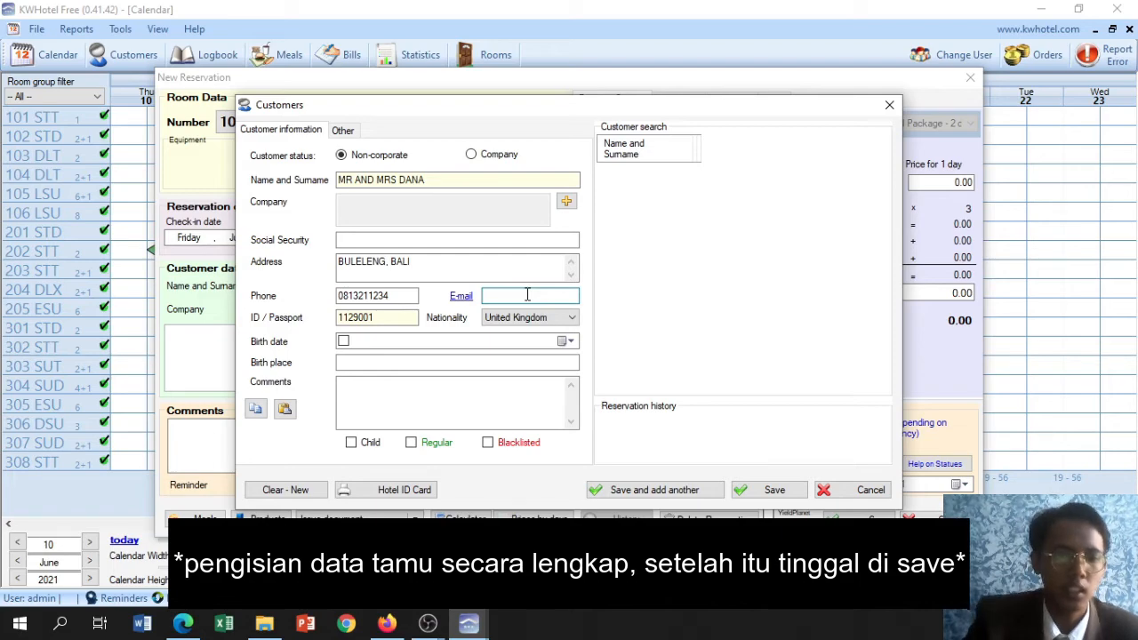
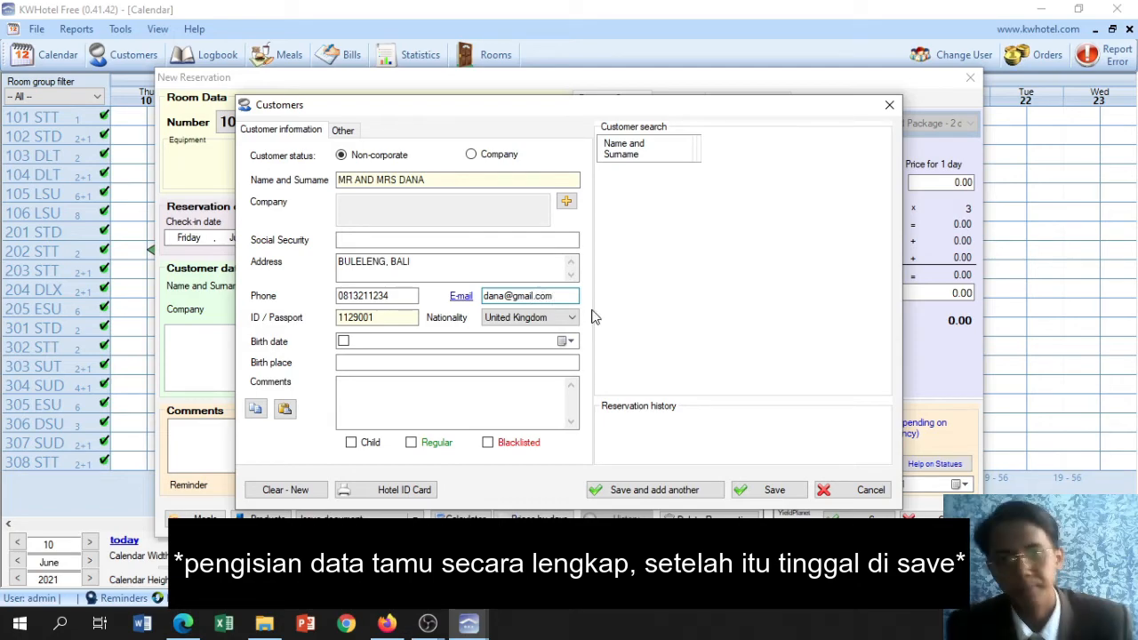
Set the customer's nationality to Indonesia
{"action": "left_click", "coordinate": [534, 325]}
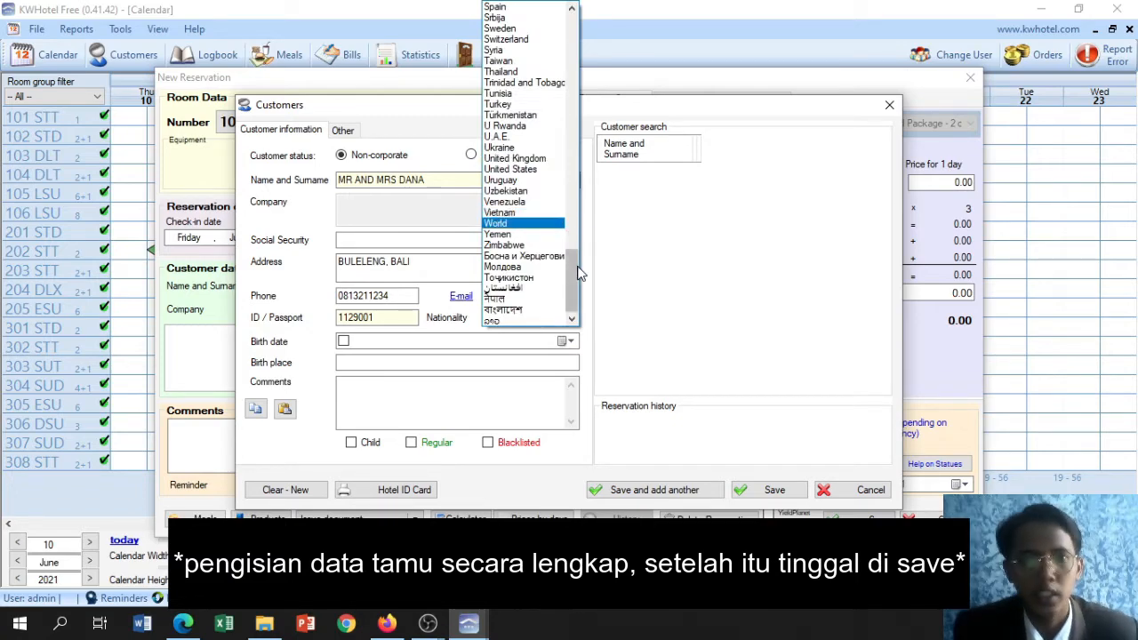
{"action": "left_click_drag", "start_coordinate": [573, 282], "coordinate": [537, 142]}
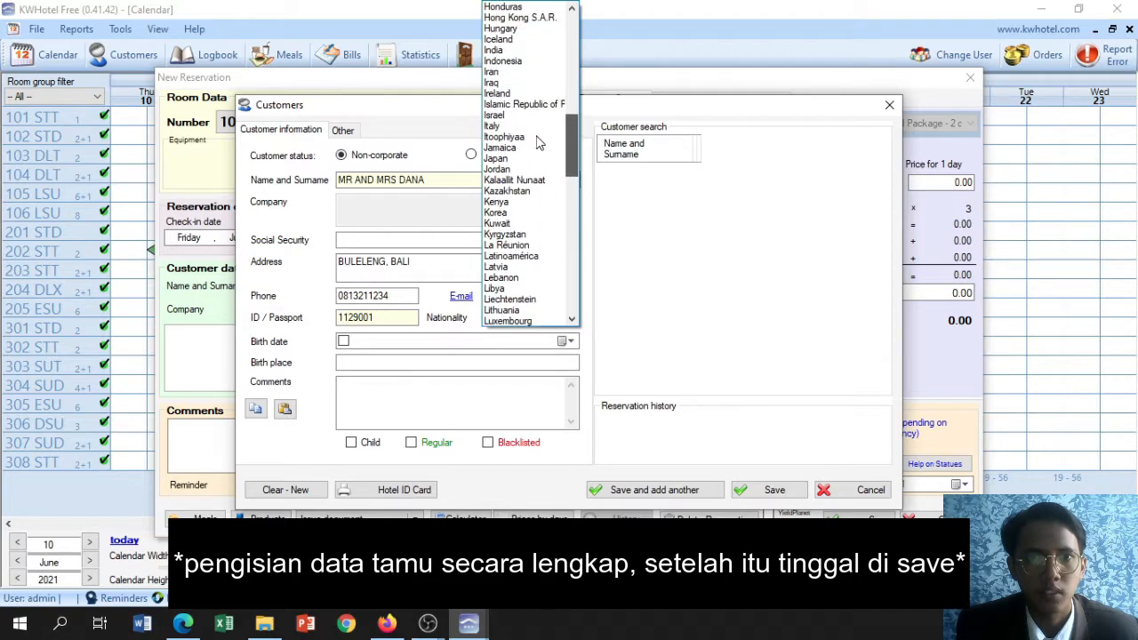
{"action": "left_click", "coordinate": [520, 62]}
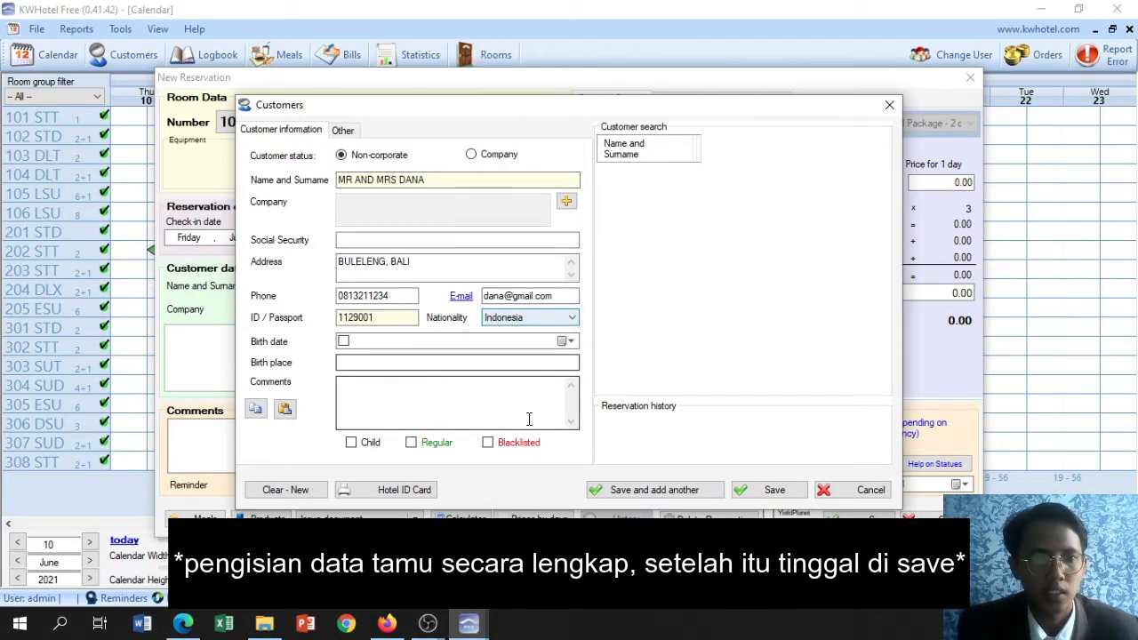
Enable the customer's birth date and set its day, month and year
{"action": "left_click", "coordinate": [433, 342]}
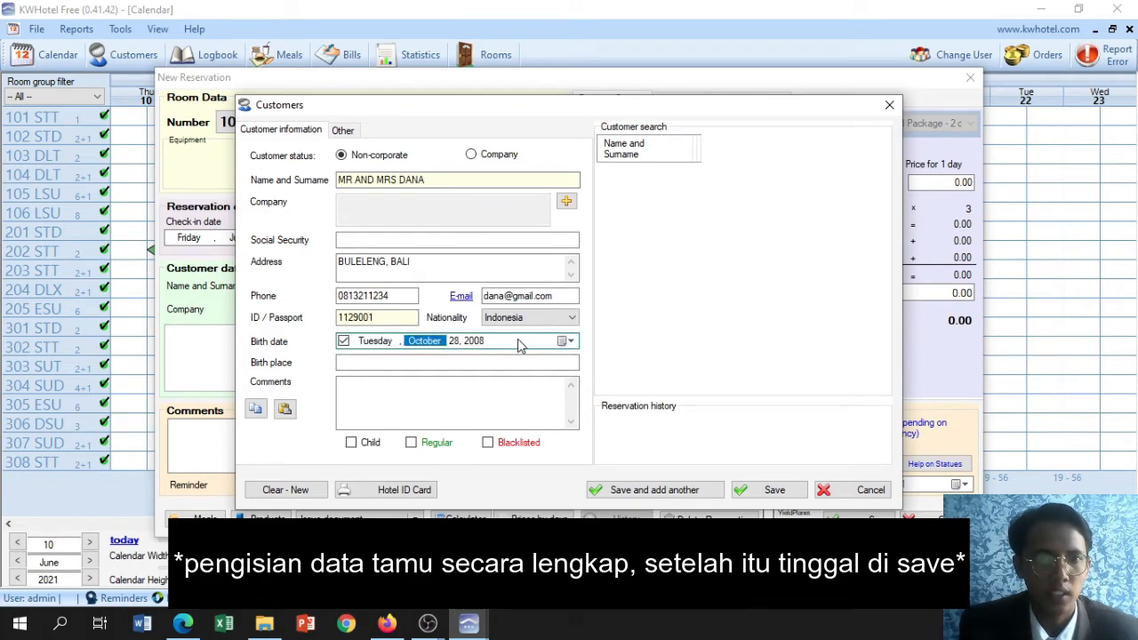
{"action": "left_click", "coordinate": [500, 346]}
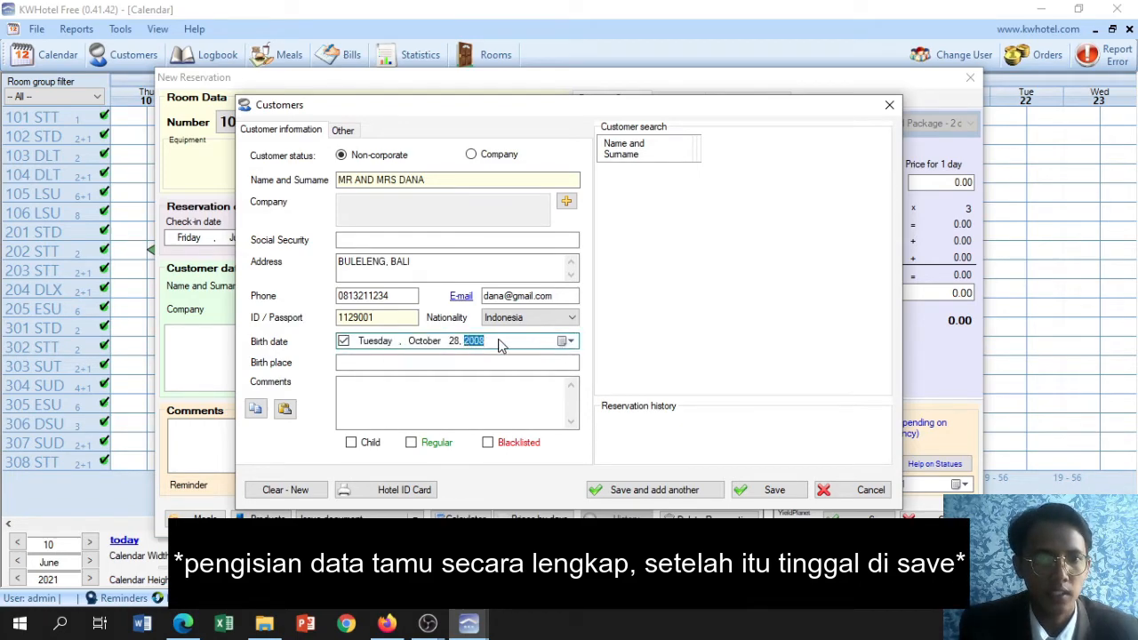
{"action": "left_click", "coordinate": [569, 342]}
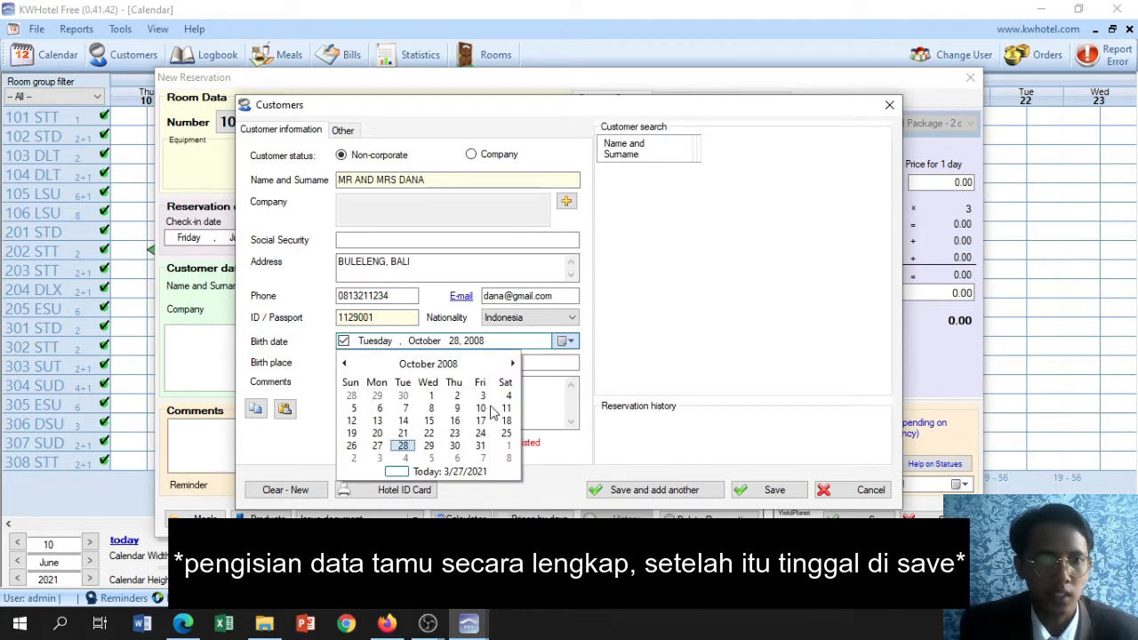
{"action": "left_click", "coordinate": [345, 364]}
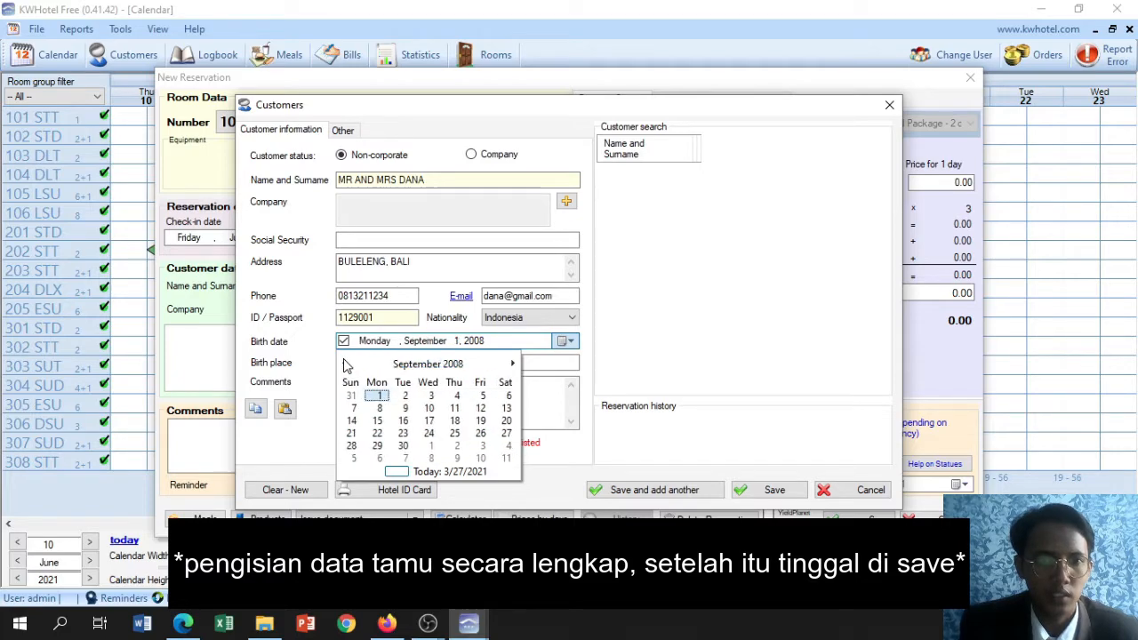
{"action": "left_click", "coordinate": [345, 364]}
{"action": "left_click", "coordinate": [345, 365]}
{"action": "left_click", "coordinate": [345, 365]}
{"action": "left_click", "coordinate": [345, 365]}
{"action": "left_click", "coordinate": [345, 364]}
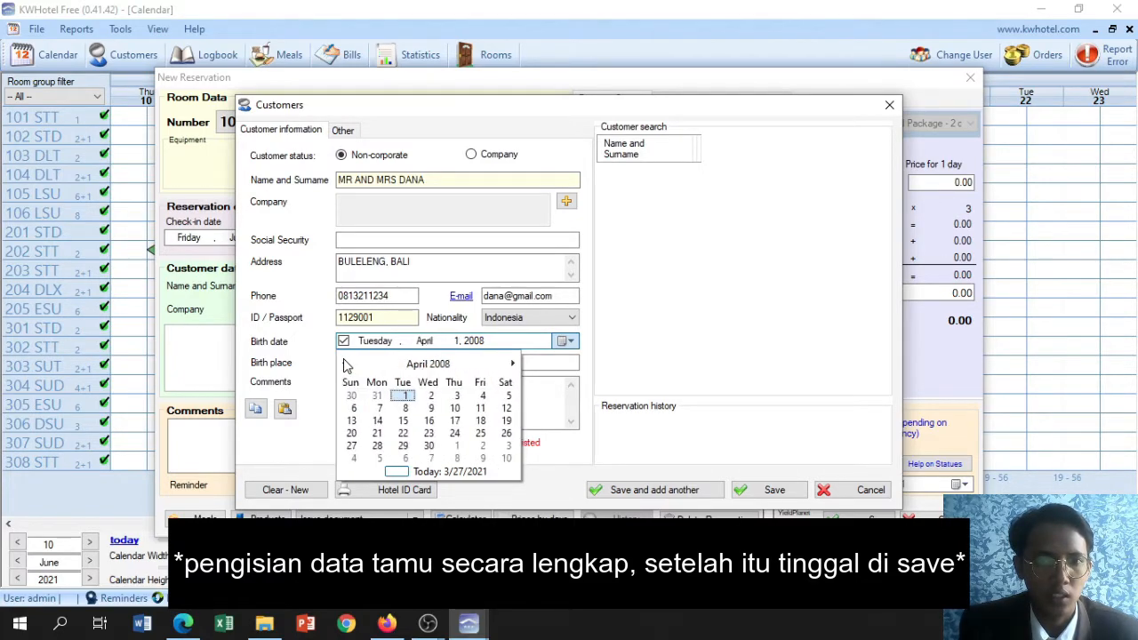
{"action": "left_click", "coordinate": [436, 364]}
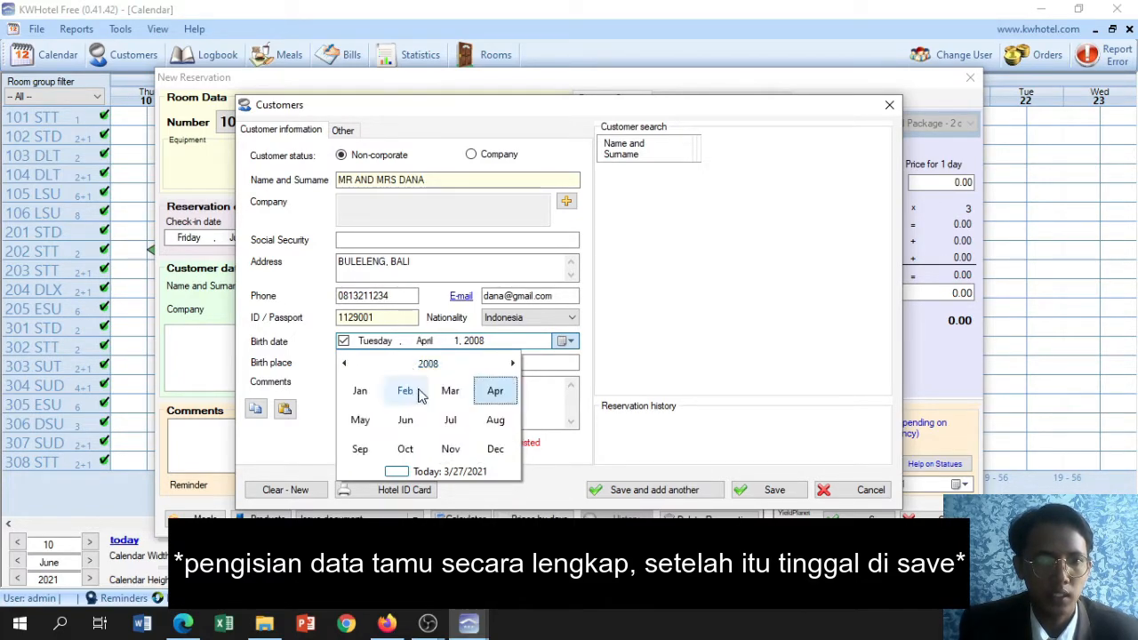
{"action": "left_click", "coordinate": [345, 365]}
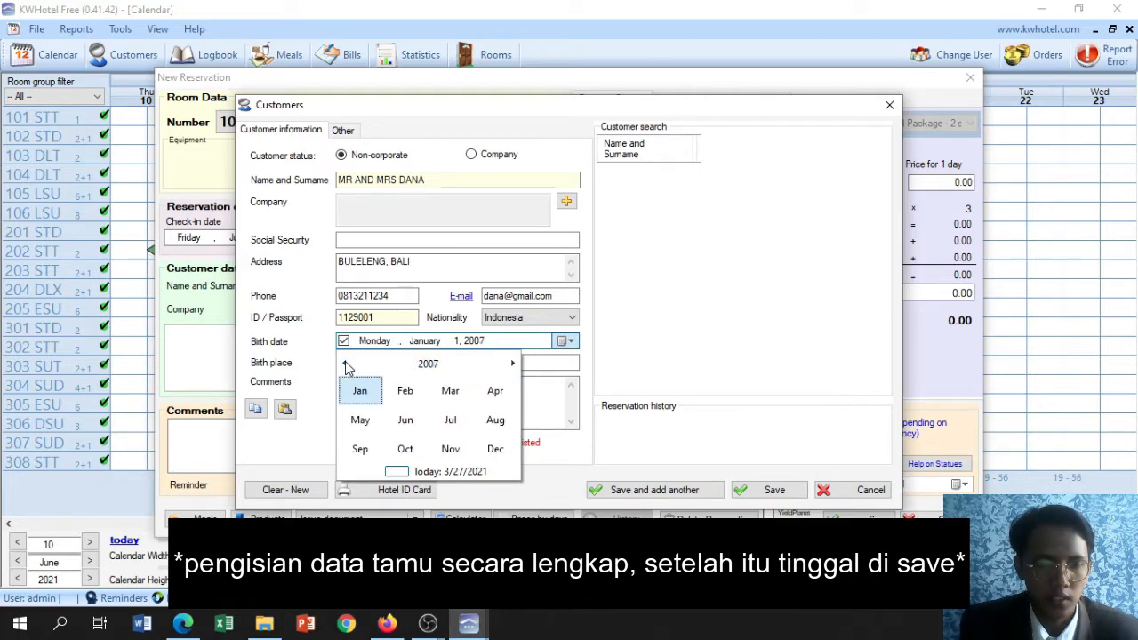
{"action": "left_click", "coordinate": [345, 365]}
{"action": "left_click", "coordinate": [345, 364]}
{"action": "left_click", "coordinate": [345, 364]}
{"action": "left_click", "coordinate": [345, 364]}
{"action": "left_click", "coordinate": [345, 364]}
{"action": "left_click", "coordinate": [345, 364]}
{"action": "left_click", "coordinate": [345, 364]}
{"action": "left_click", "coordinate": [345, 365]}
{"action": "left_click", "coordinate": [345, 364]}
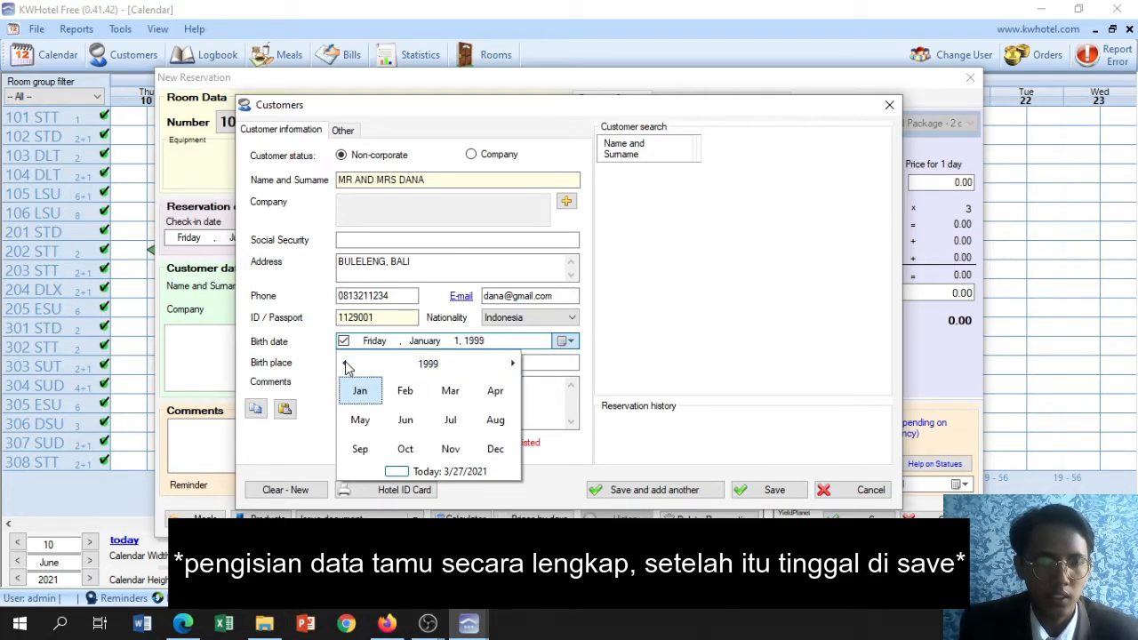
{"action": "left_click", "coordinate": [475, 371]}
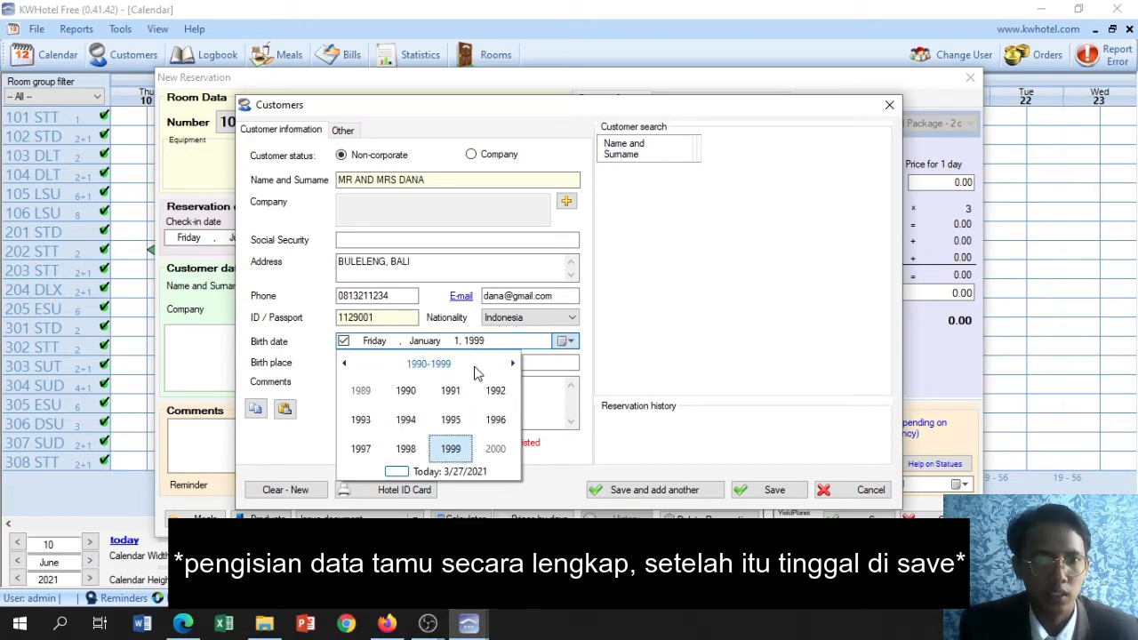
{"action": "left_click", "coordinate": [427, 349]}
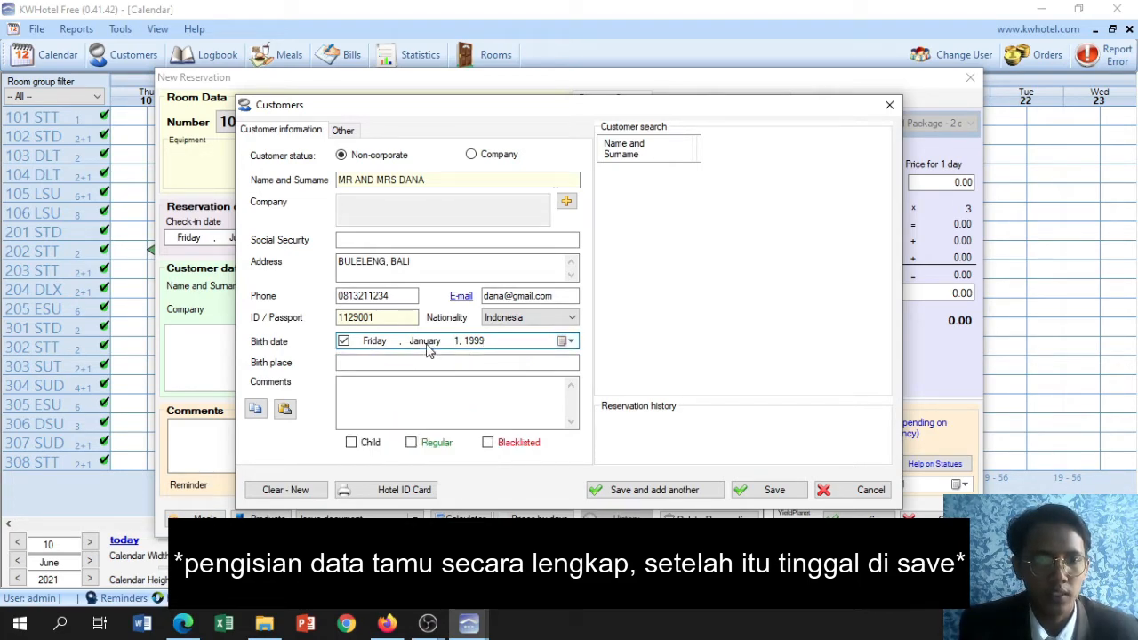
{"action": "left_click", "coordinate": [428, 348]}
{"action": "left_click", "coordinate": [512, 345]}
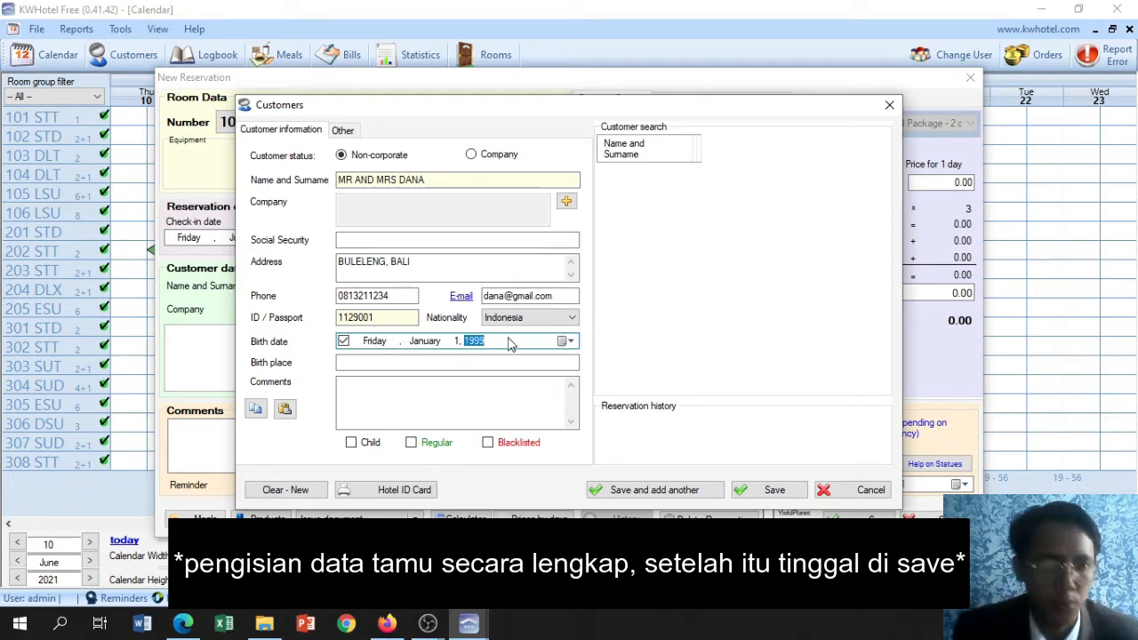
Set the customer's birth place to seririt
{"action": "left_click", "coordinate": [400, 361]}
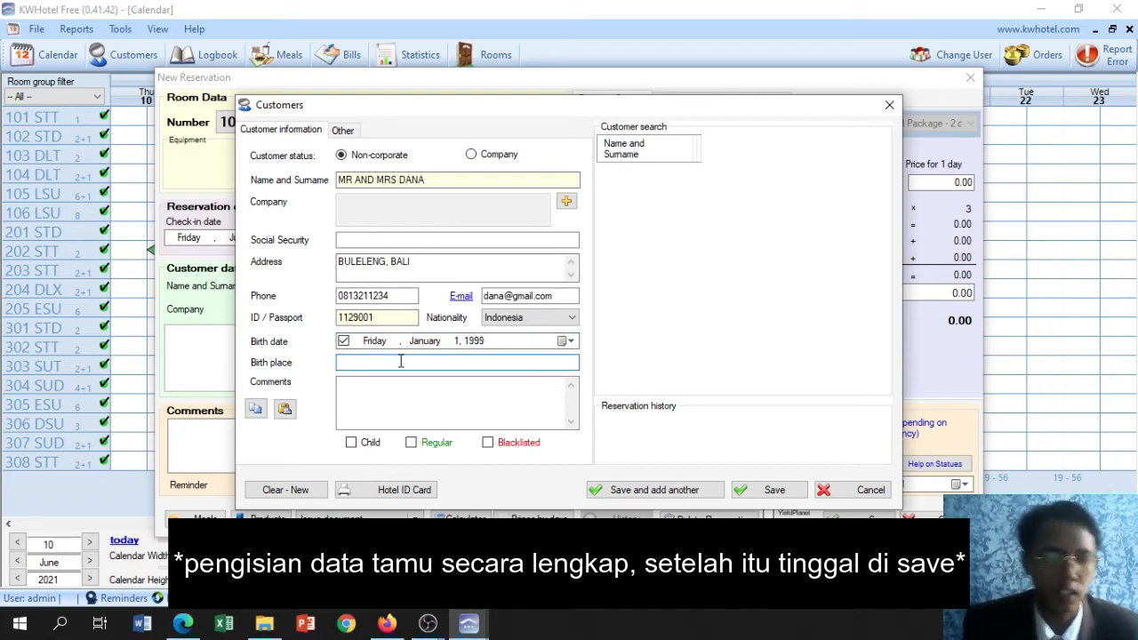
{"action": "type", "text": "ser"}
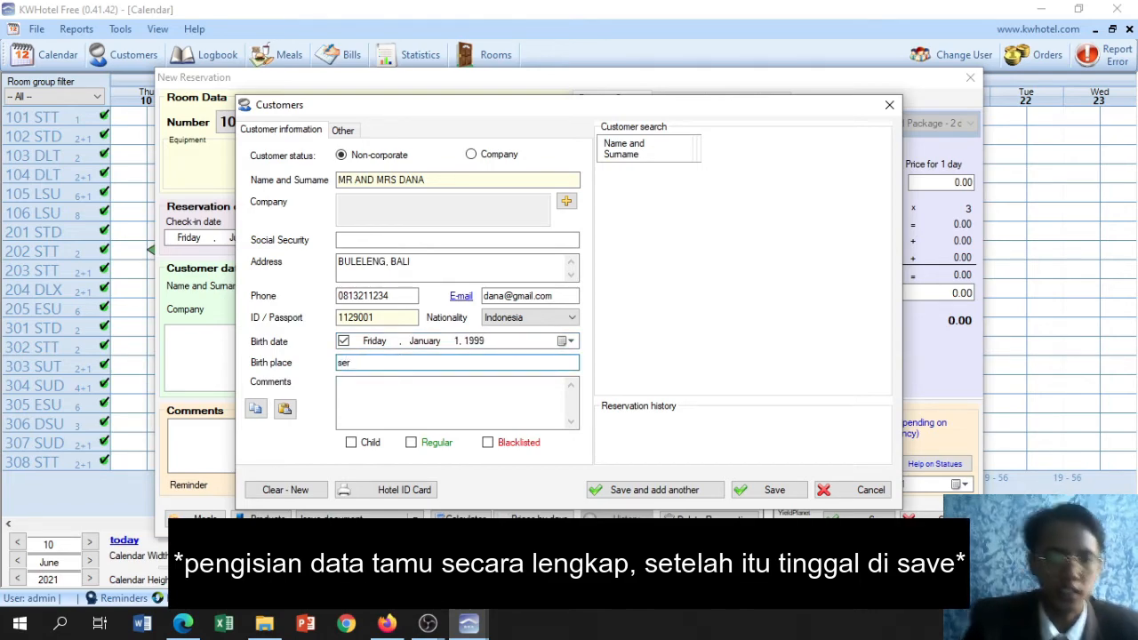
{"action": "type", "text": "irit"}
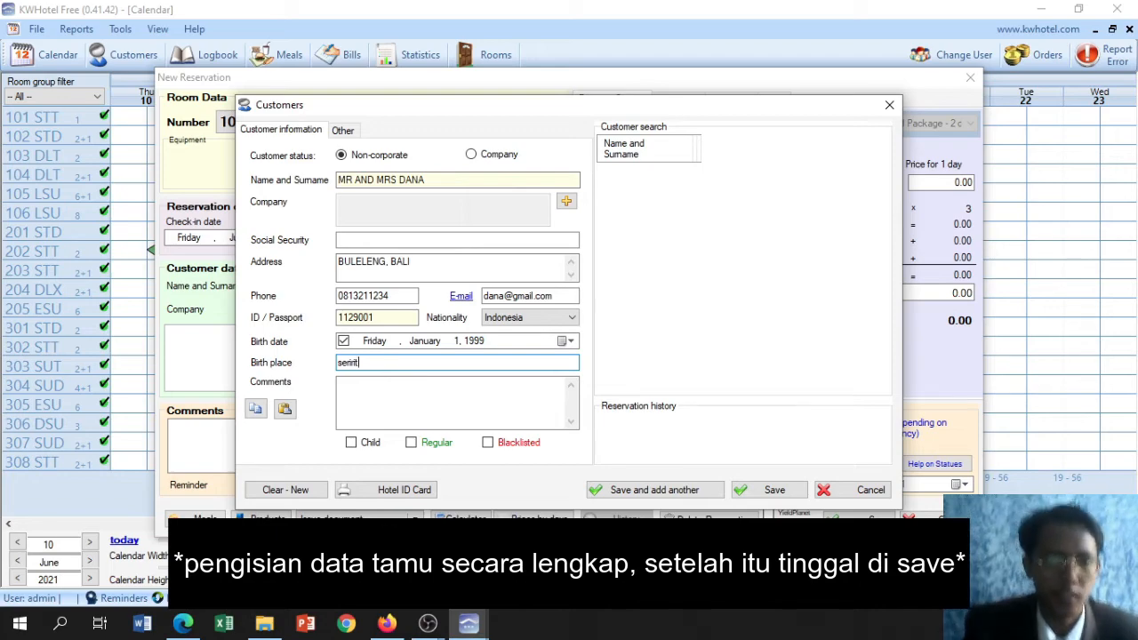
{"action": "key", "text": "BackSpace"}
{"action": "type", "text": "t"}
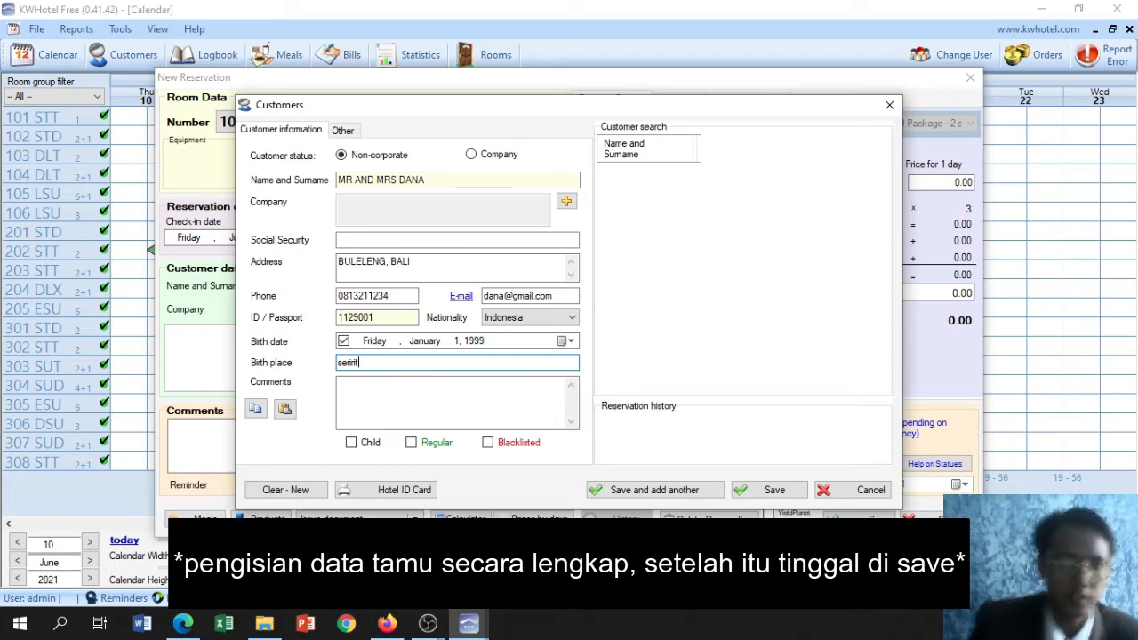
{"action": "left_click", "coordinate": [363, 415]}
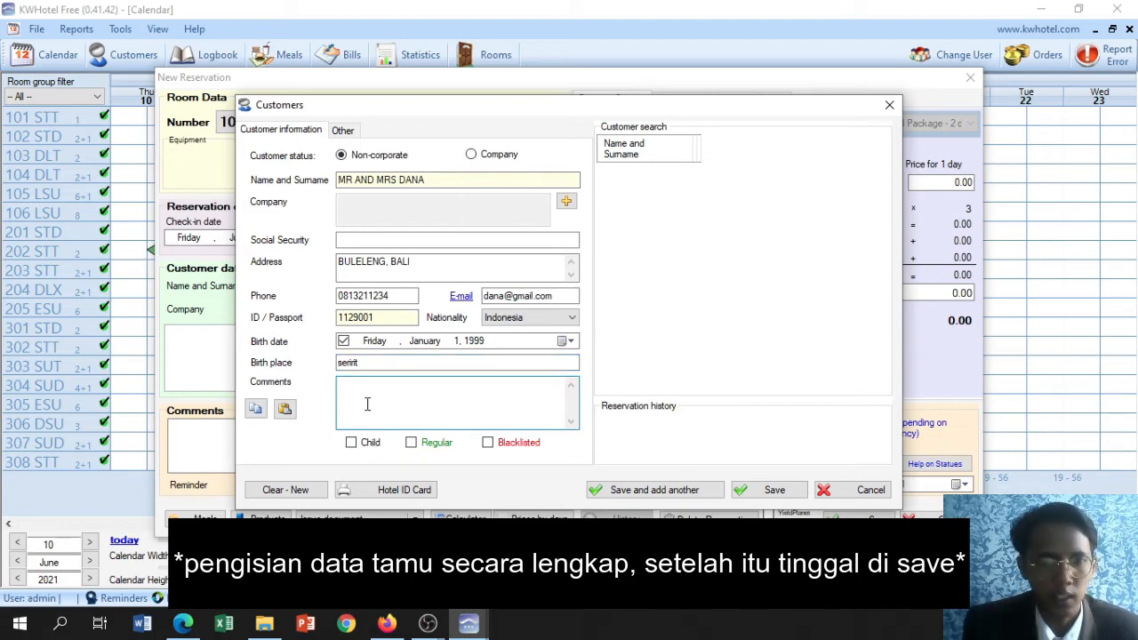
Start adding a company to the customer and enter BAGUS TRAVEL as the company name
{"action": "left_click", "coordinate": [566, 204]}
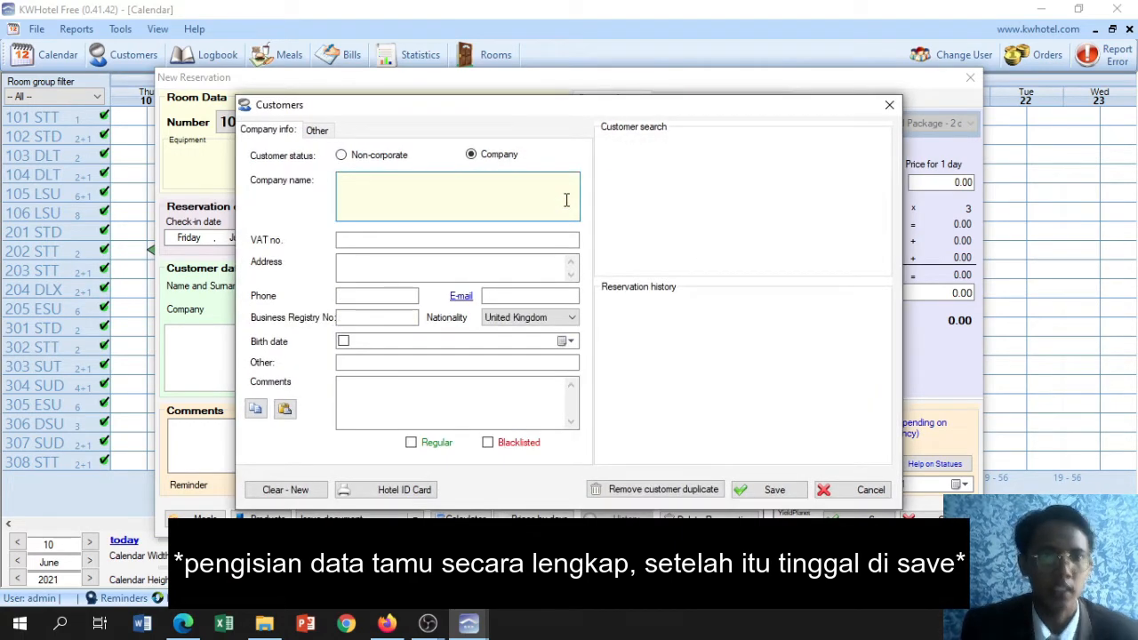
{"action": "left_click", "coordinate": [566, 200]}
{"action": "type", "text": "bag"}
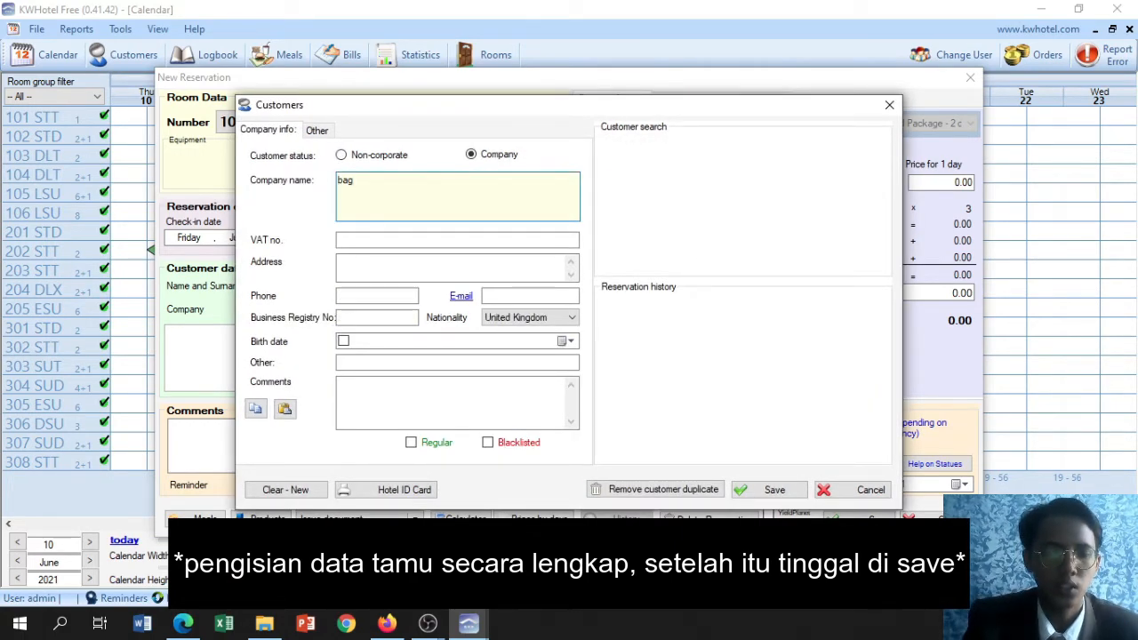
{"action": "key", "text": "BackSpace"}
{"action": "key", "text": "BackSpace"}
{"action": "key", "text": "BackSpace"}
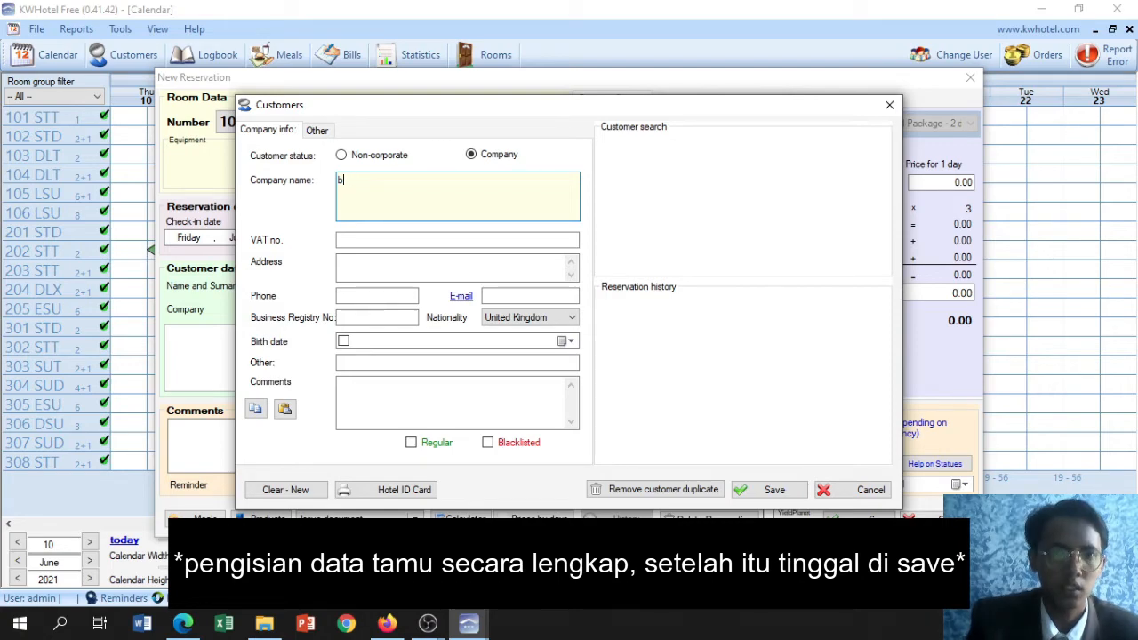
{"action": "type", "text": "BAGIU"}
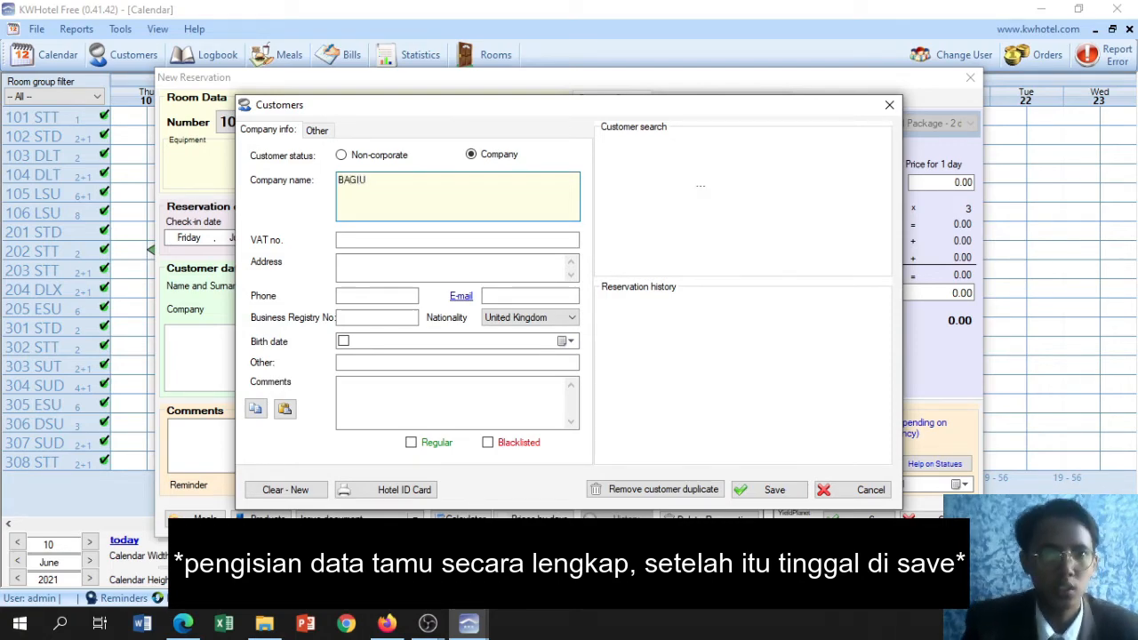
{"action": "key", "text": "BackSpace"}
{"action": "key", "text": "BackSpace"}
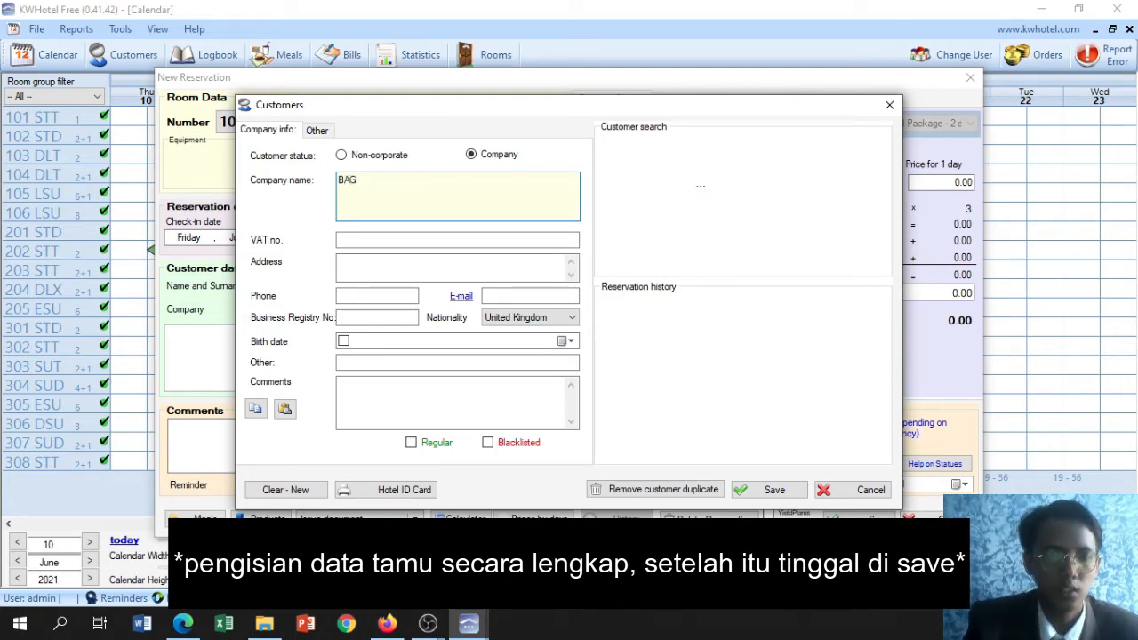
{"action": "type", "text": "US TR"}
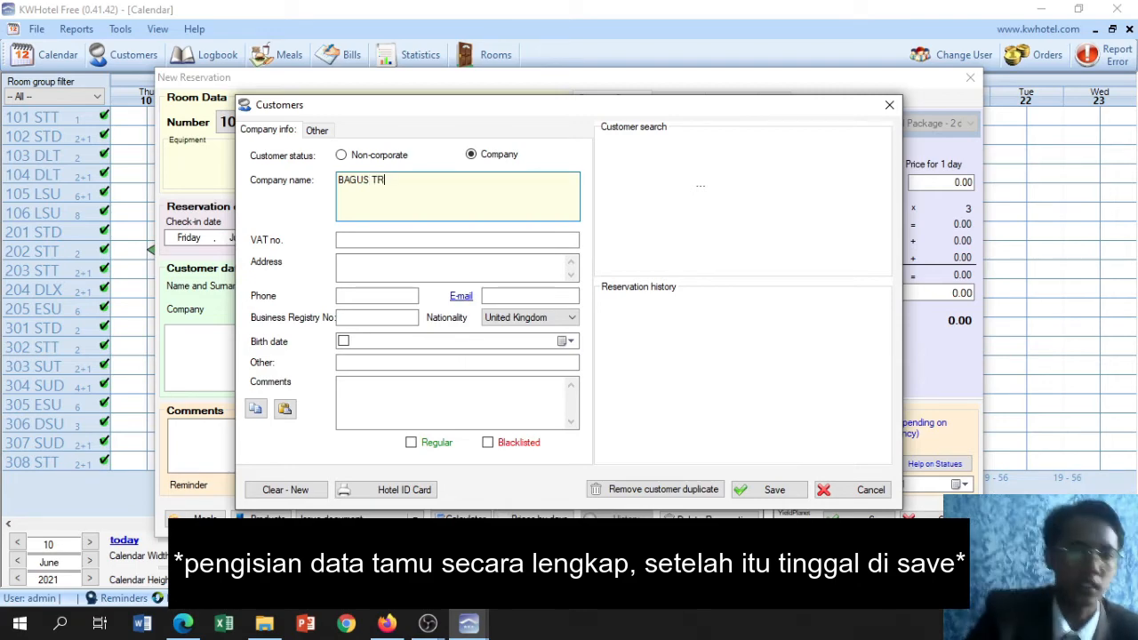
{"action": "type", "text": "AVEL"}
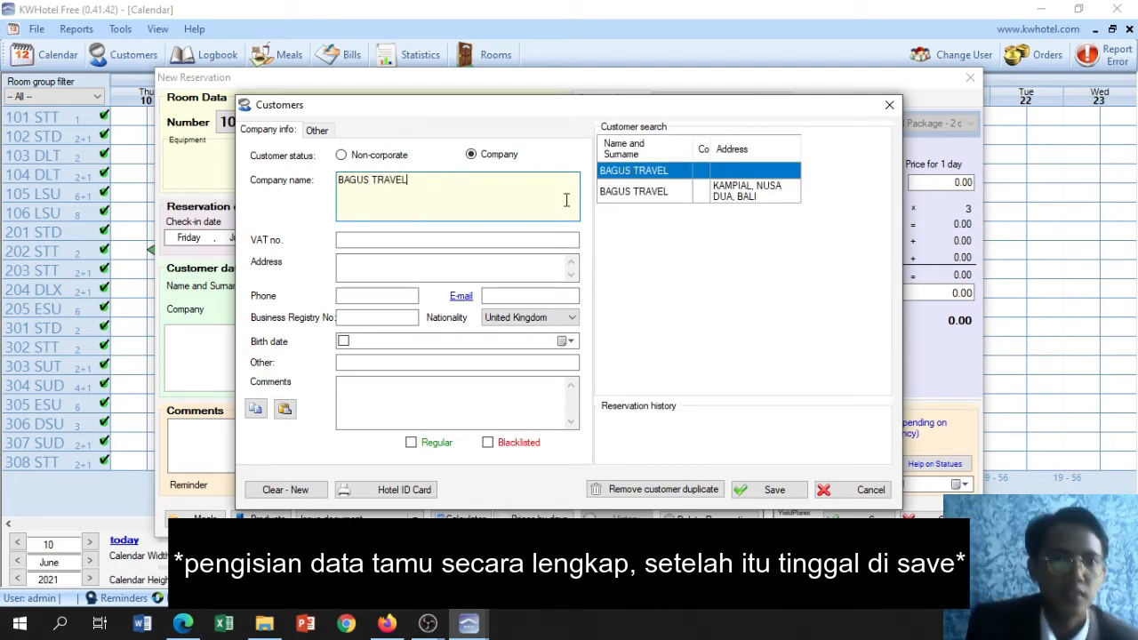
Load the existing BAGUS TRAVEL record that has no address and save it as the customer's company
{"action": "left_click", "coordinate": [726, 176]}
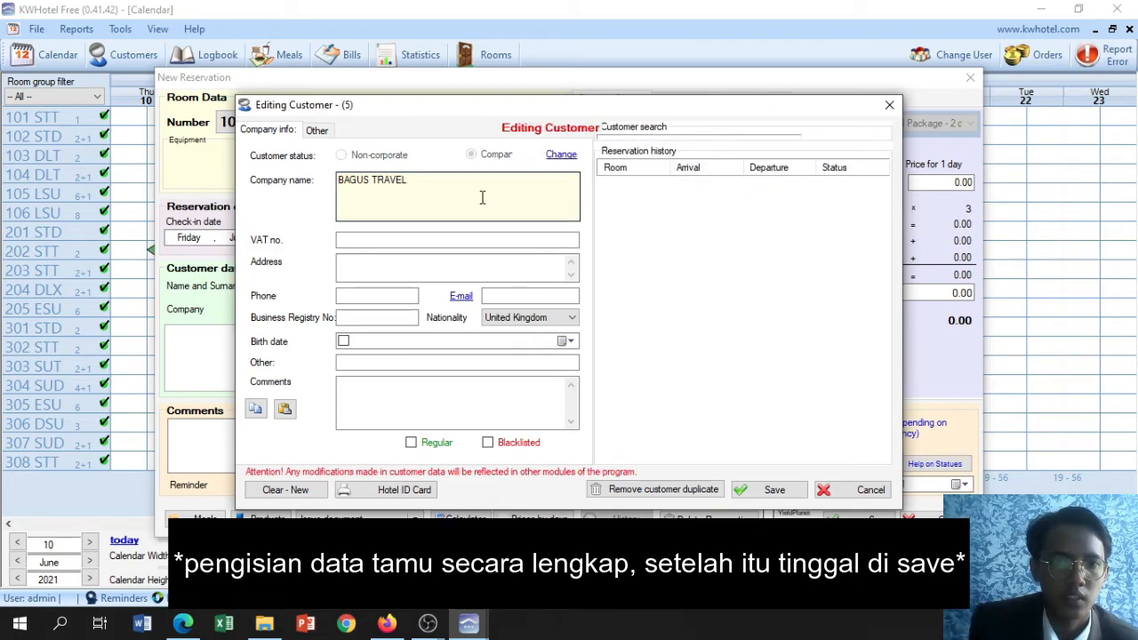
{"action": "left_click", "coordinate": [380, 267]}
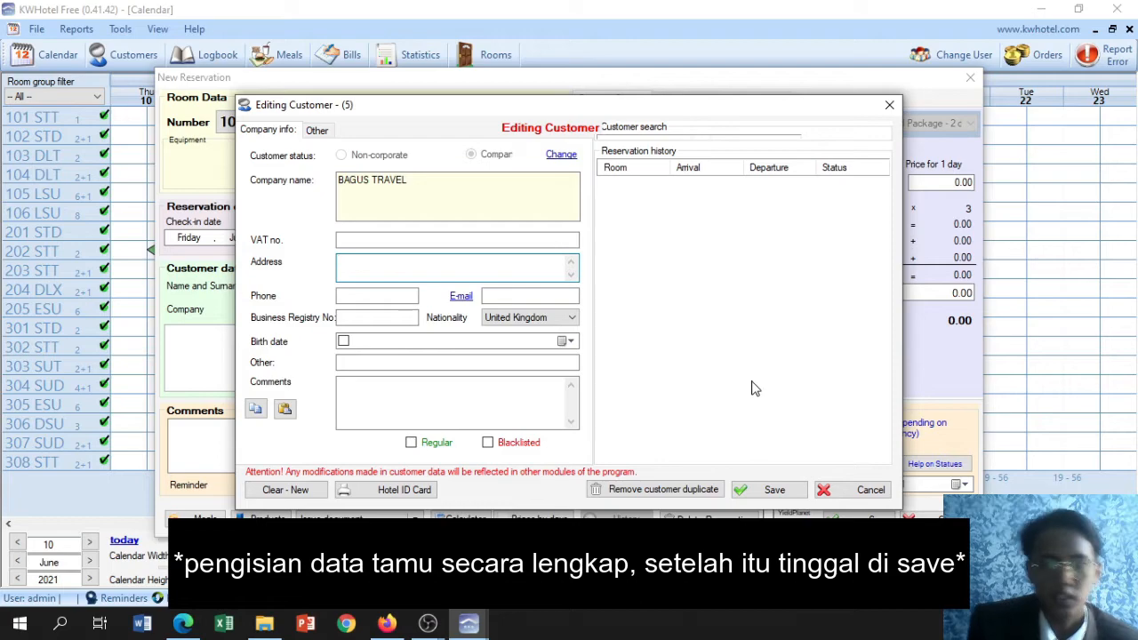
{"action": "left_click", "coordinate": [766, 492]}
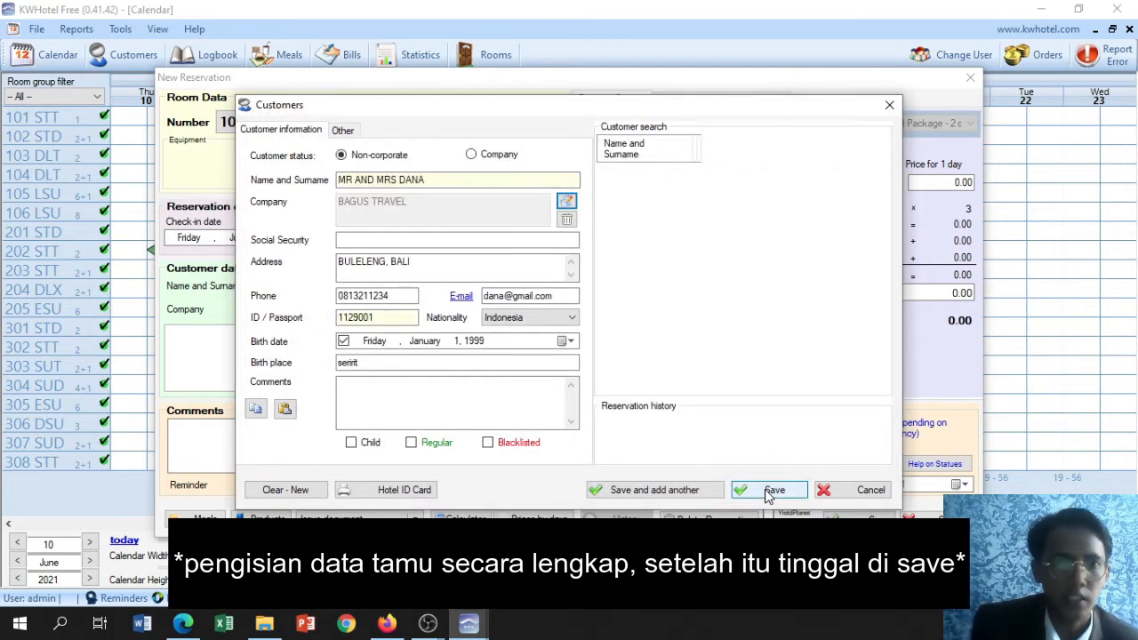
Save the completed customer data and the reservation for room 101 STT
{"action": "left_click", "coordinate": [770, 492]}
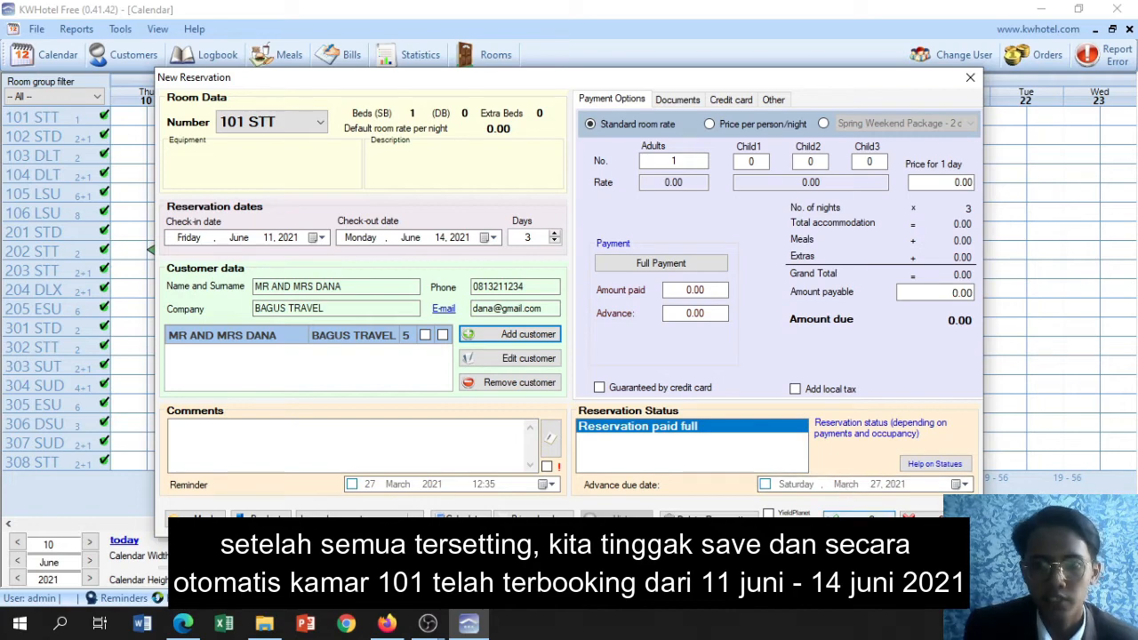
{"action": "left_click", "coordinate": [859, 520]}
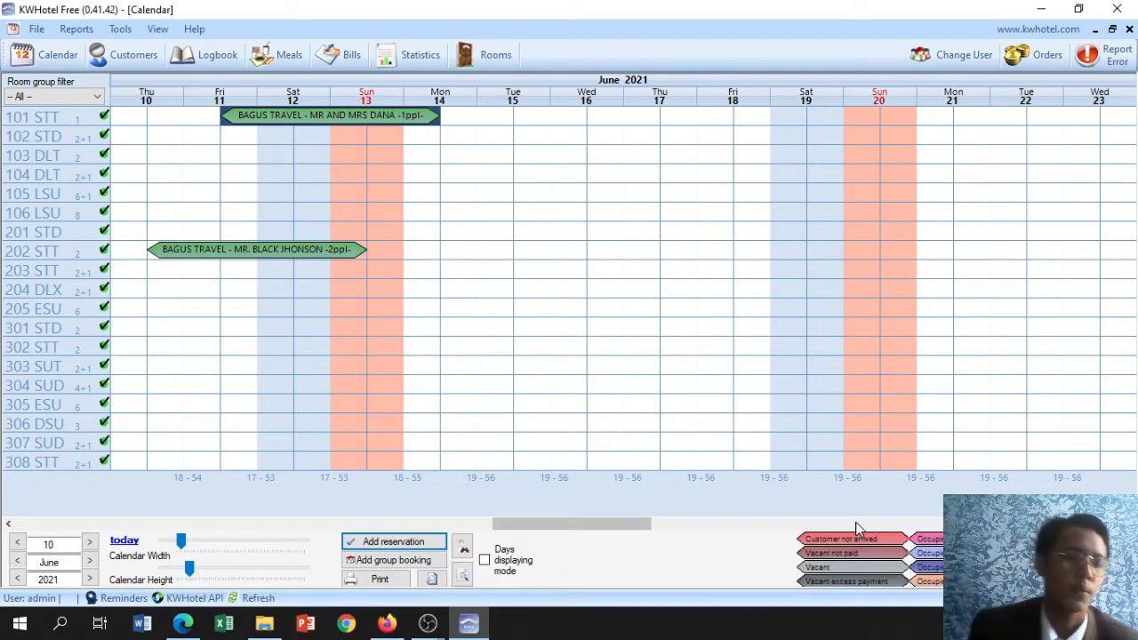
{"action": "left_click", "coordinate": [323, 287]}
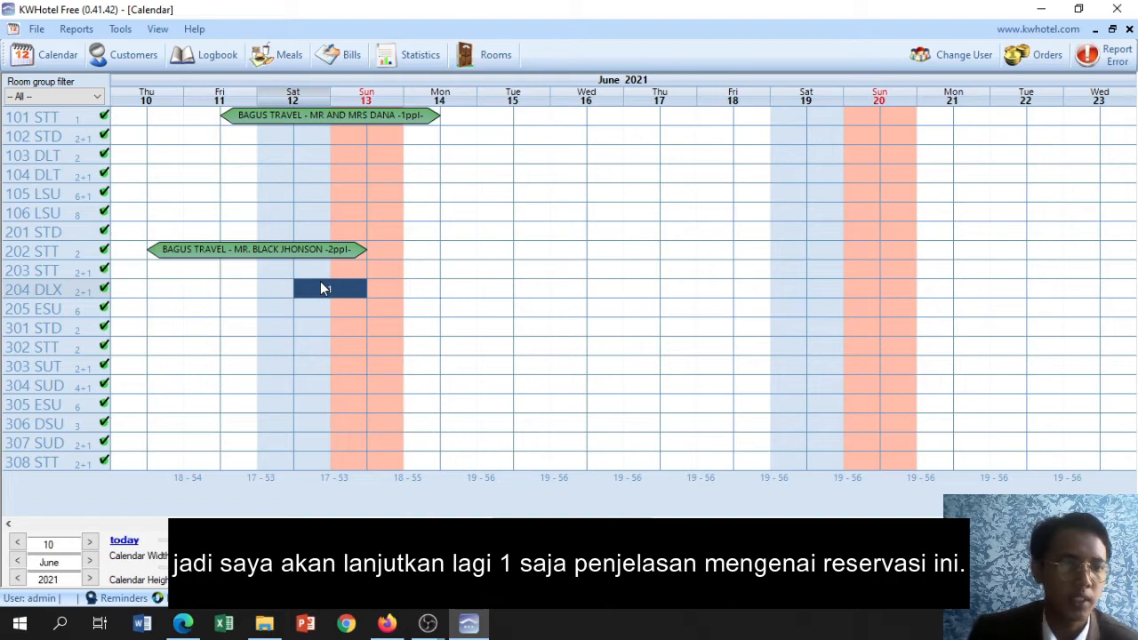
{"action": "left_click", "coordinate": [287, 334]}
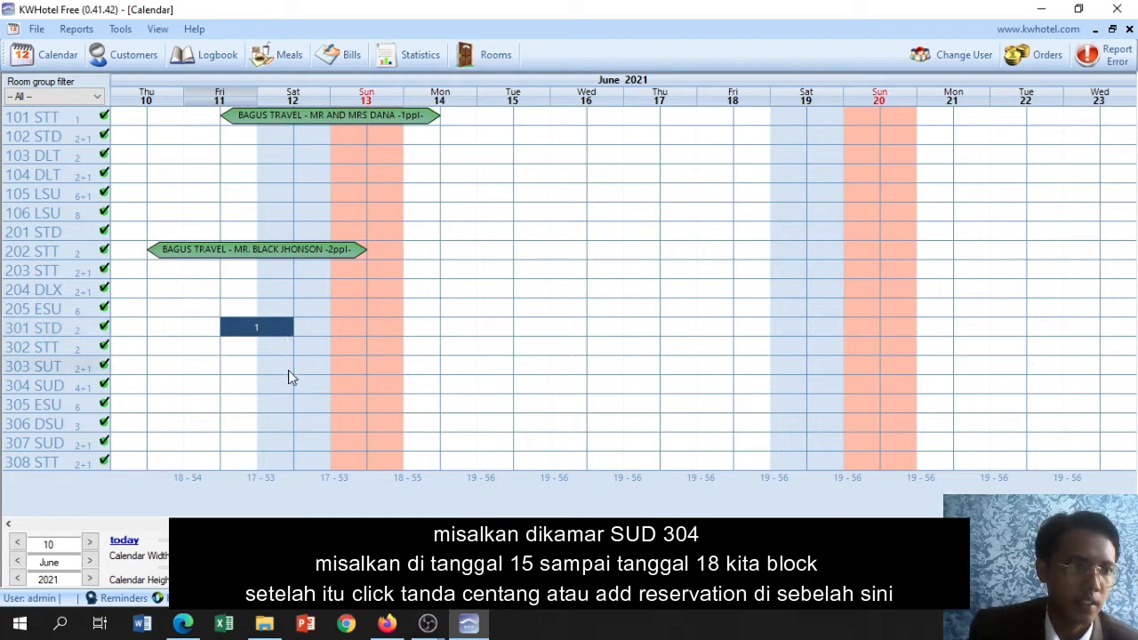
{"action": "left_click", "coordinate": [288, 369]}
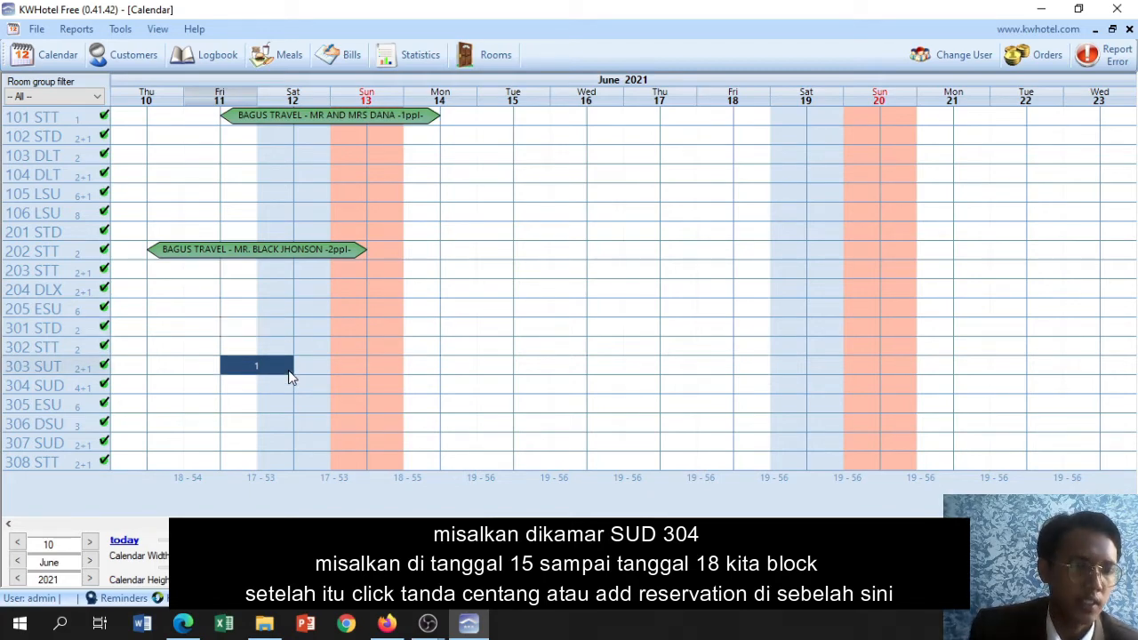
{"action": "left_click", "coordinate": [287, 384]}
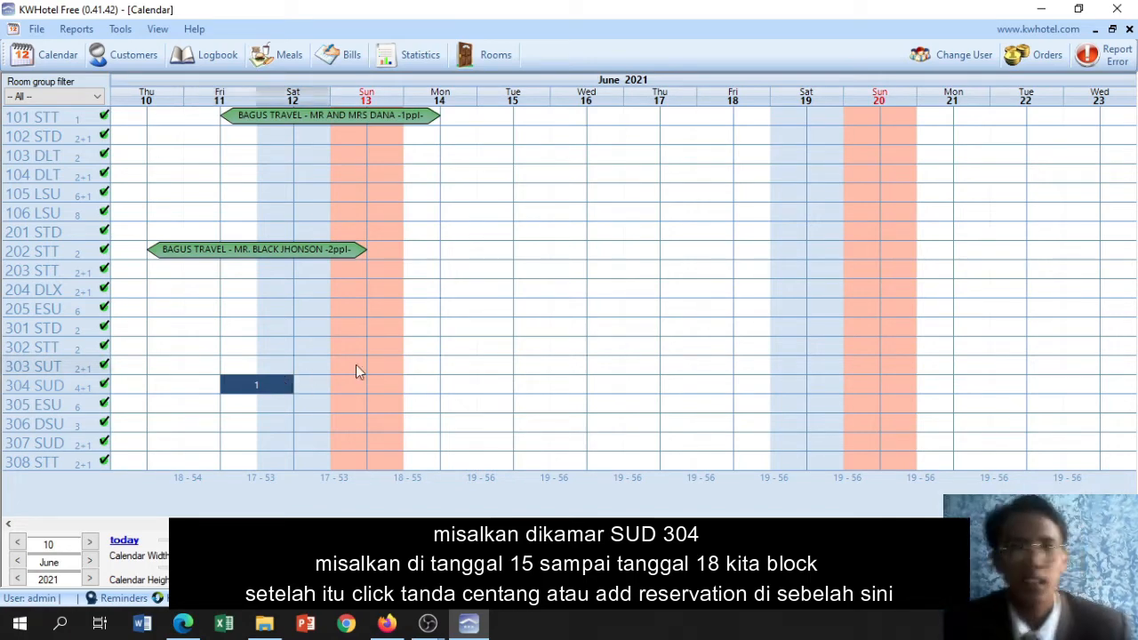
{"action": "left_click", "coordinate": [486, 363]}
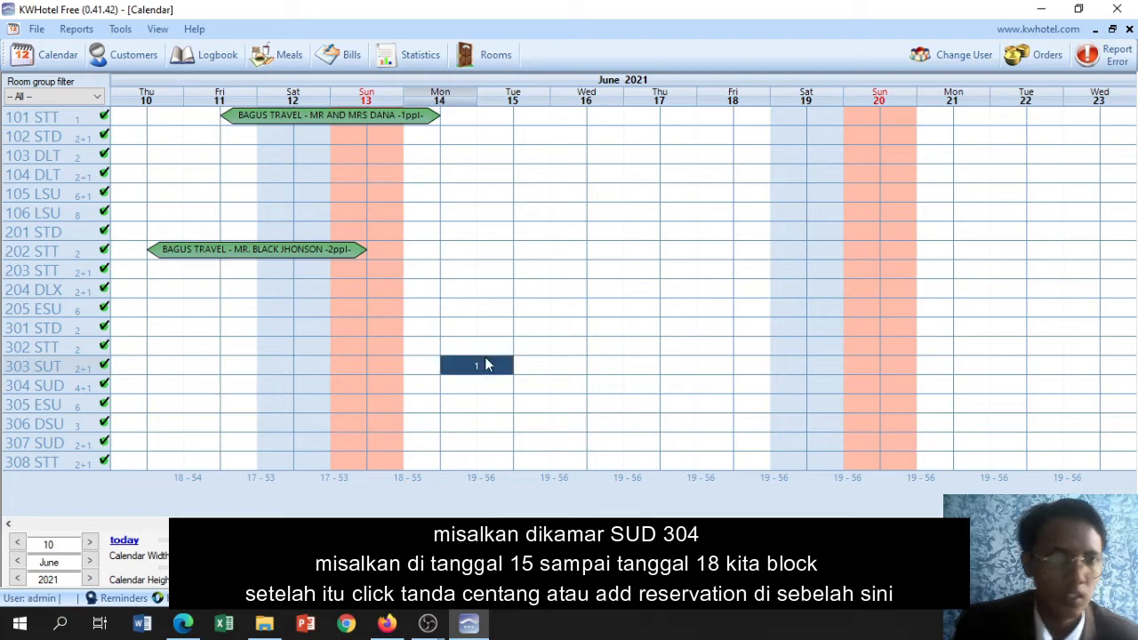
Start a new reservation for room 302 STT from 15 to 18 June 2021
{"action": "left_click", "coordinate": [542, 355]}
{"action": "left_click_drag", "start_coordinate": [545, 360], "coordinate": [704, 352]}
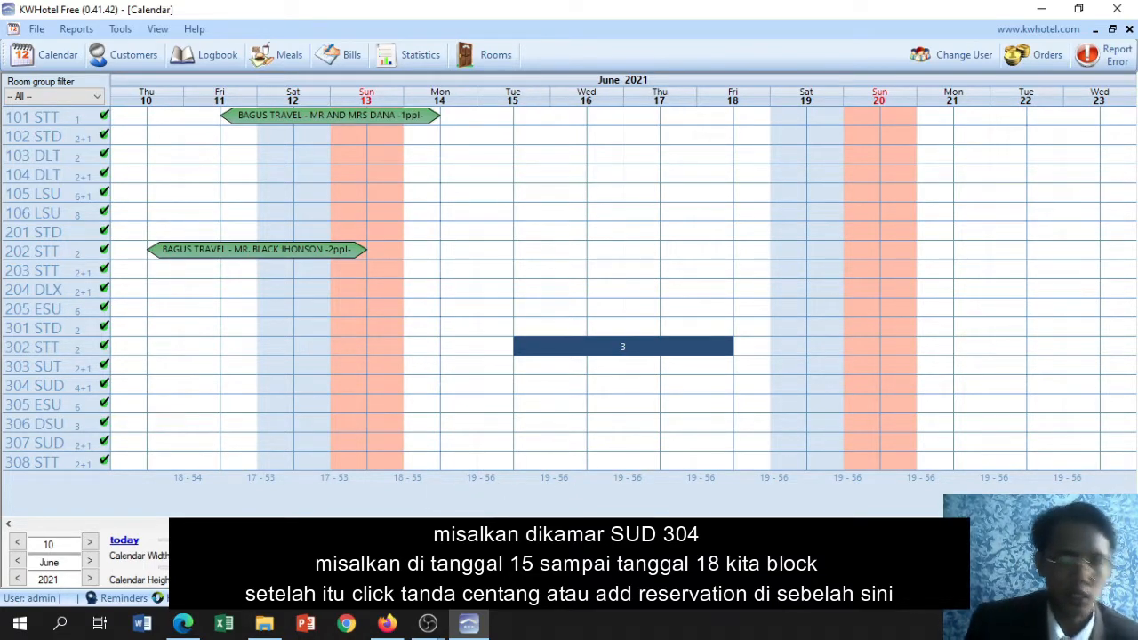
{"action": "left_click", "coordinate": [427, 551]}
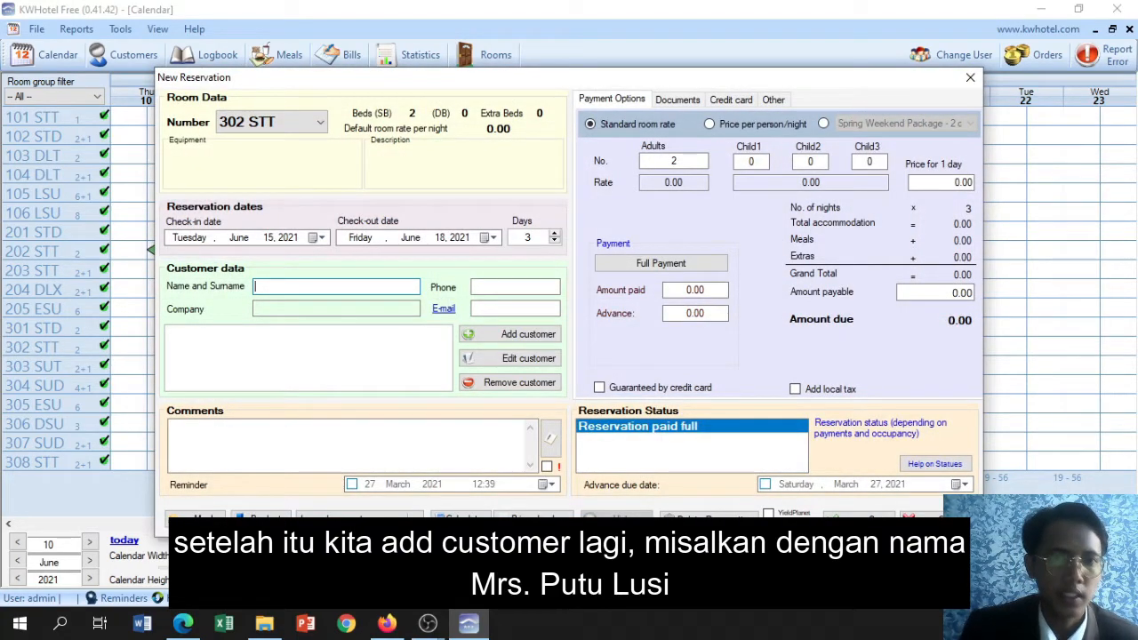
Add a new non-corporate customer to the room 302 STT reservation and enter the customer's title and full name
{"action": "left_click", "coordinate": [528, 335]}
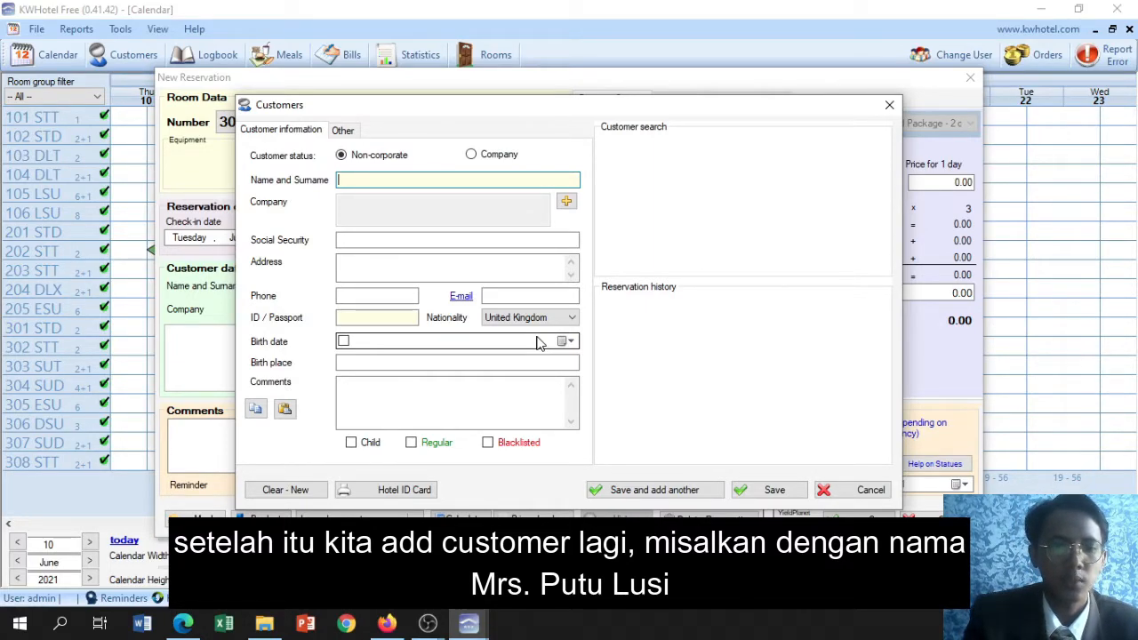
{"action": "type", "text": "MRS"}
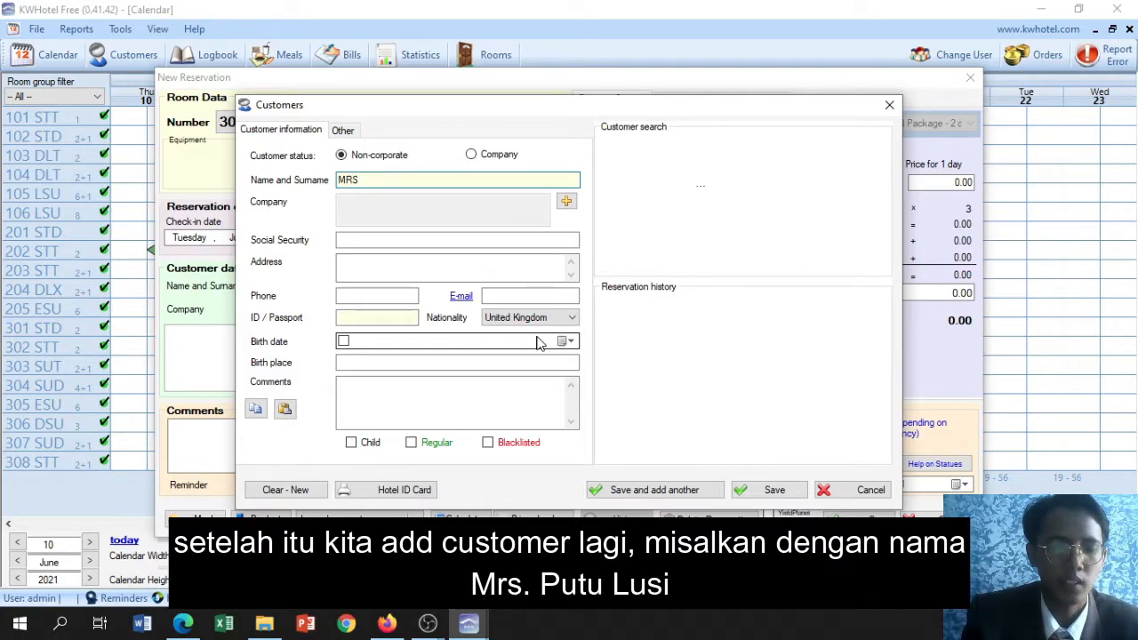
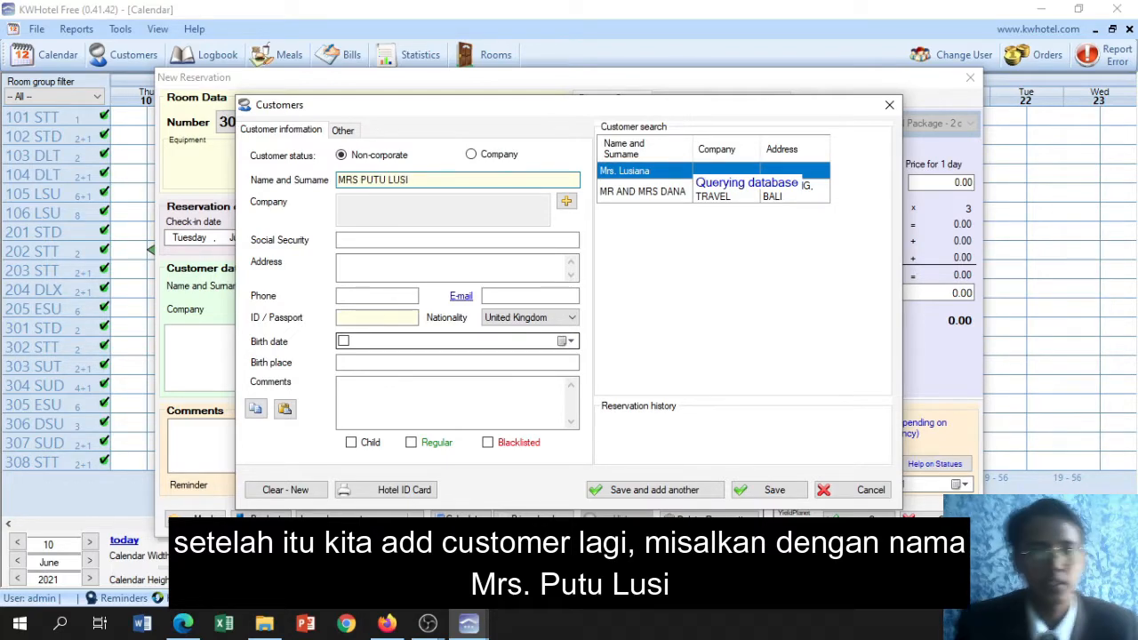
{"action": "left_click", "coordinate": [358, 179]}
{"action": "type", "text": "."}
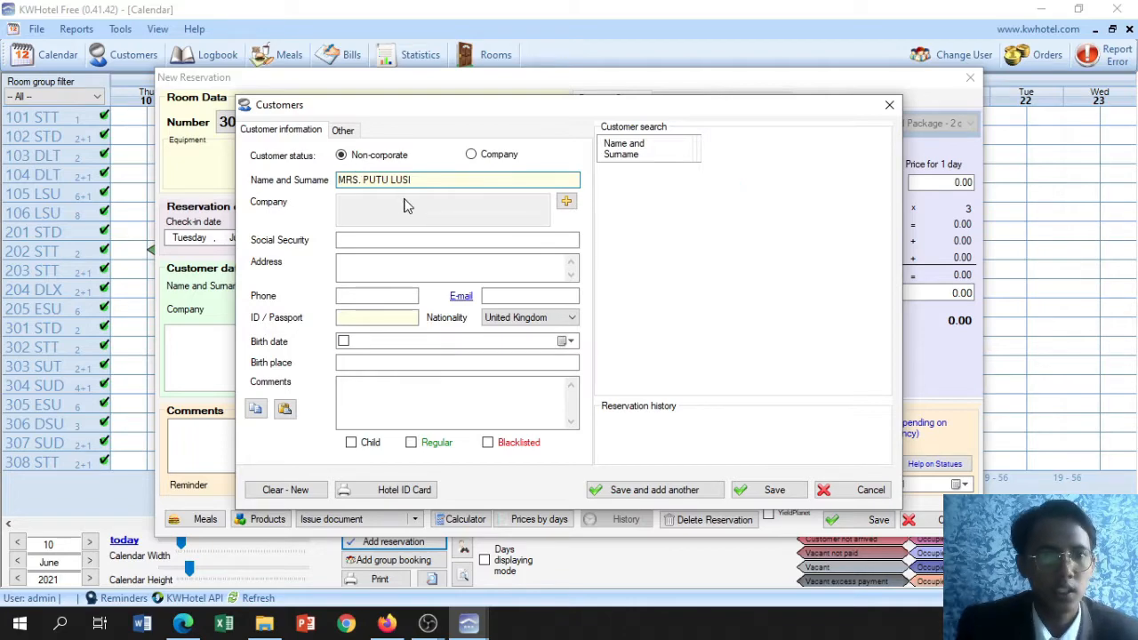
Fill in the customer's address
{"action": "left_click", "coordinate": [397, 240]}
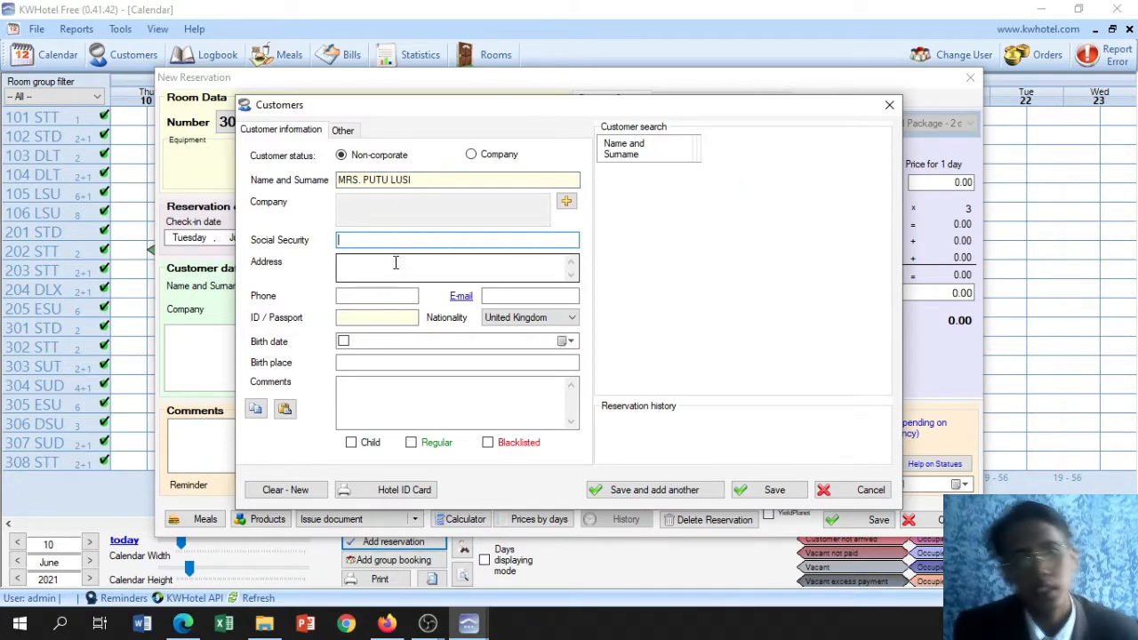
{"action": "left_click", "coordinate": [396, 263]}
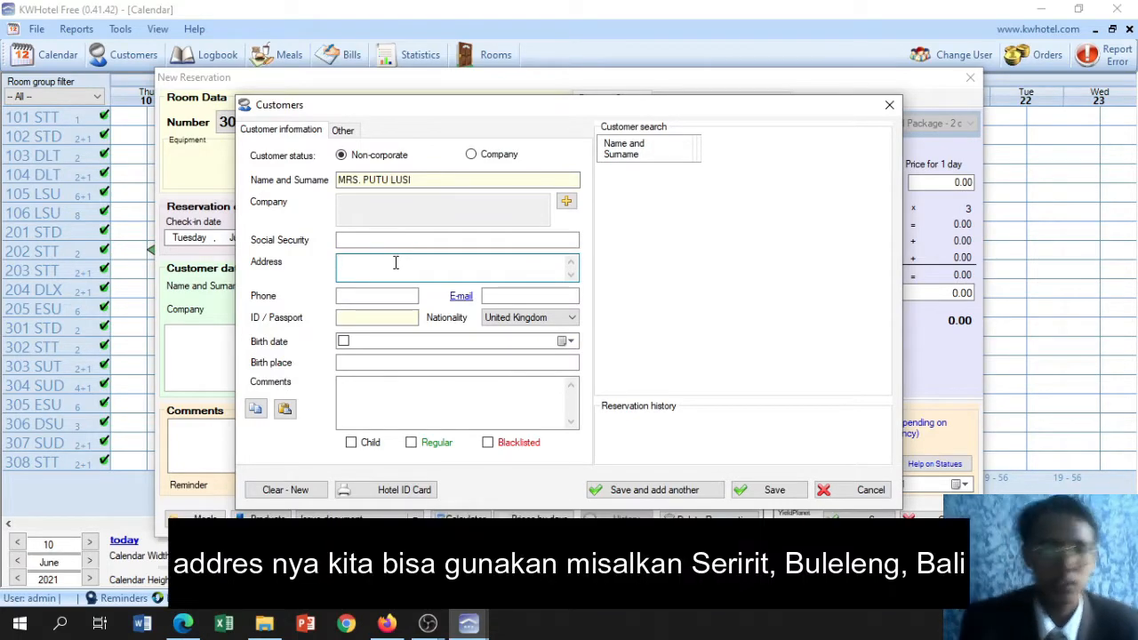
{"action": "type", "text": "Se"}
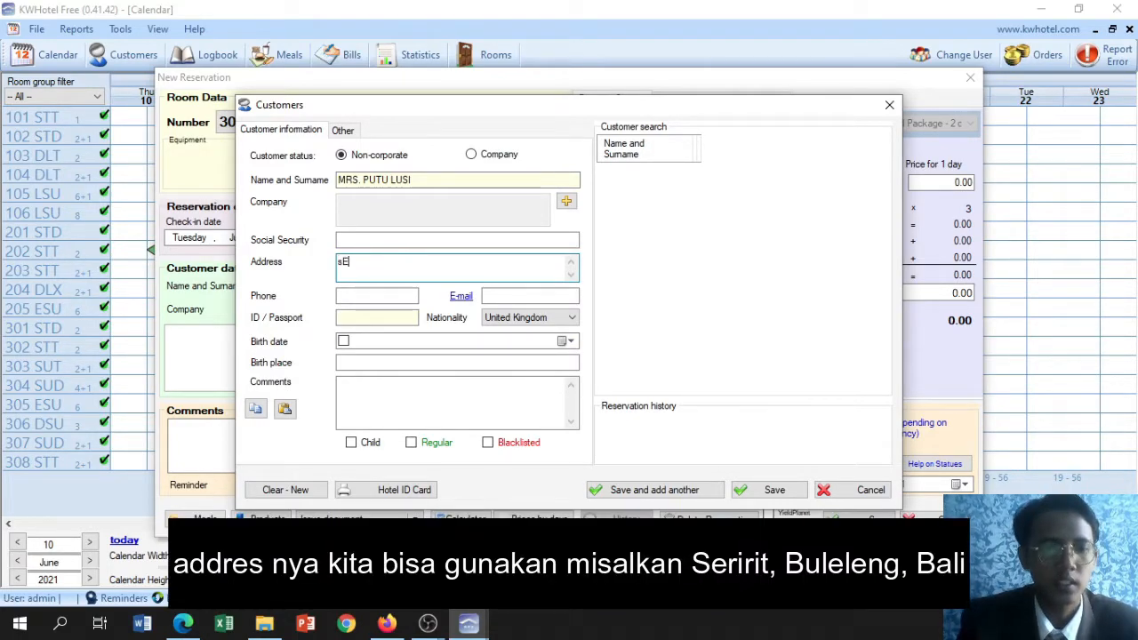
{"action": "key", "text": "BackSpace"}
{"action": "key", "text": "BackSpace"}
{"action": "type", "text": "SE"}
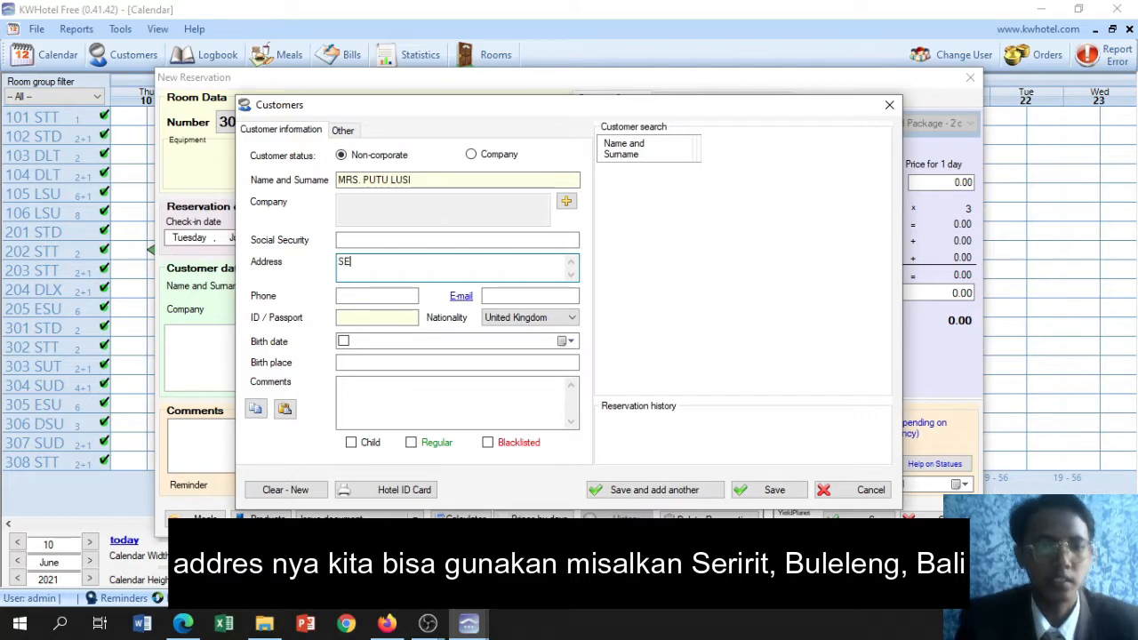
{"action": "type", "text": "RIRIT"}
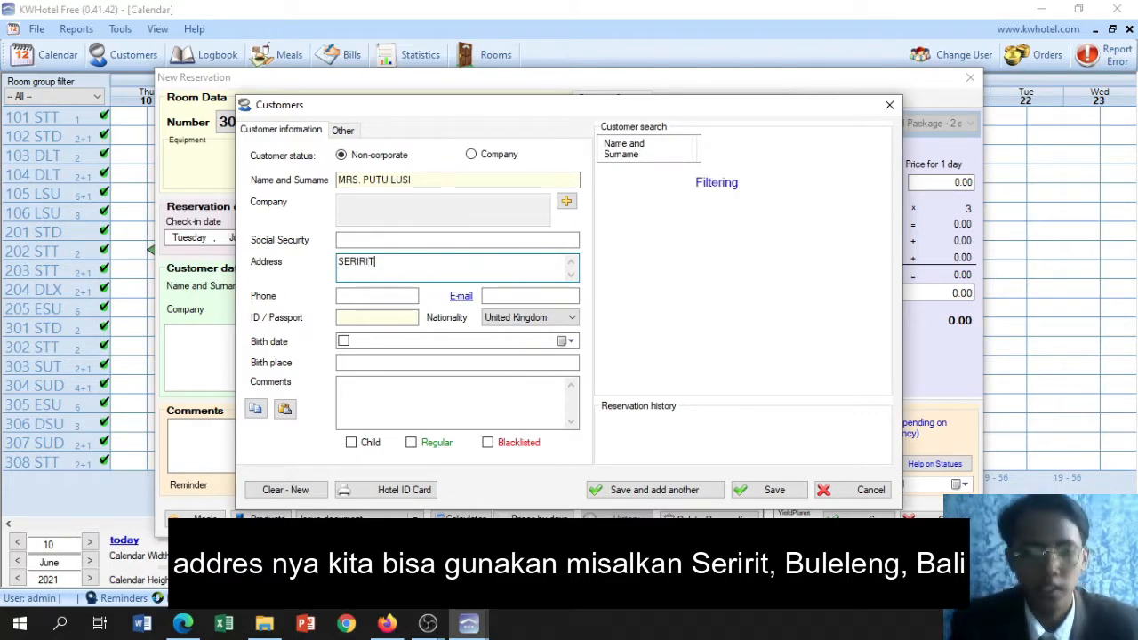
{"action": "type", "text": ", BUKEK"}
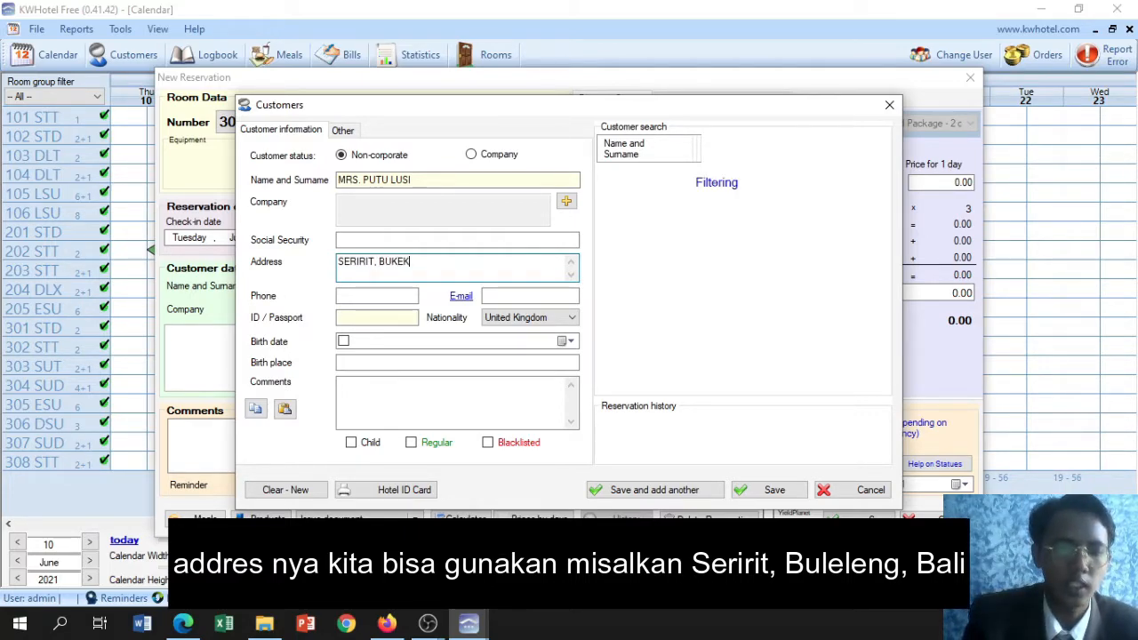
{"action": "key", "text": "BackSpace"}
{"action": "key", "text": "BackSpace"}
{"action": "key", "text": "BackSpace"}
{"action": "type", "text": "L"}
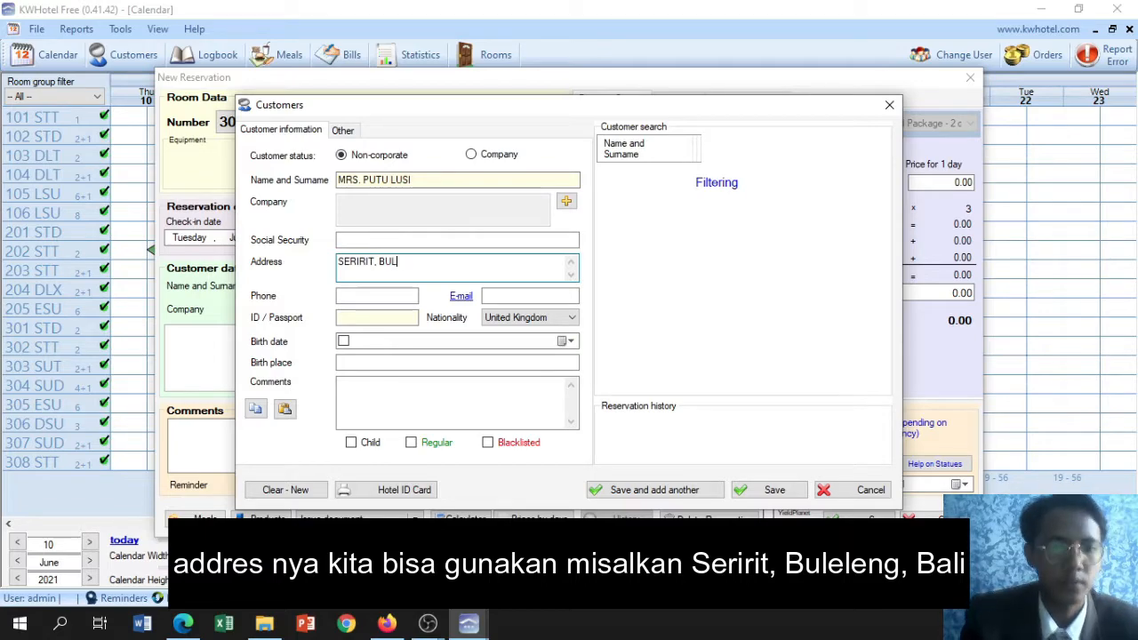
{"action": "type", "text": "ELENG "}
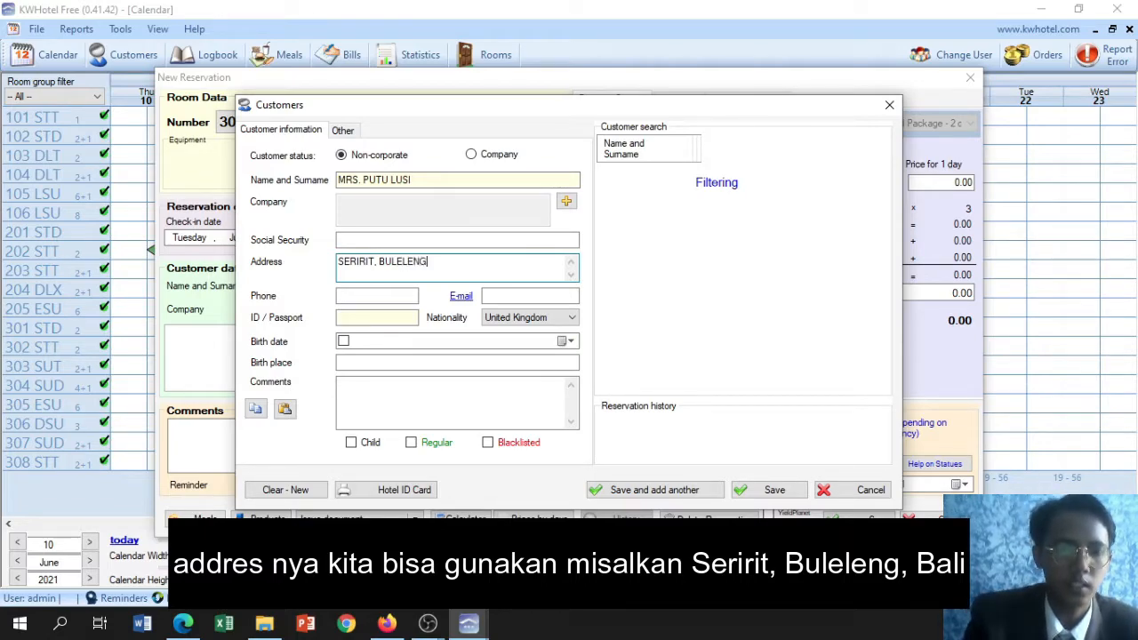
{"action": "type", "text": ", B"}
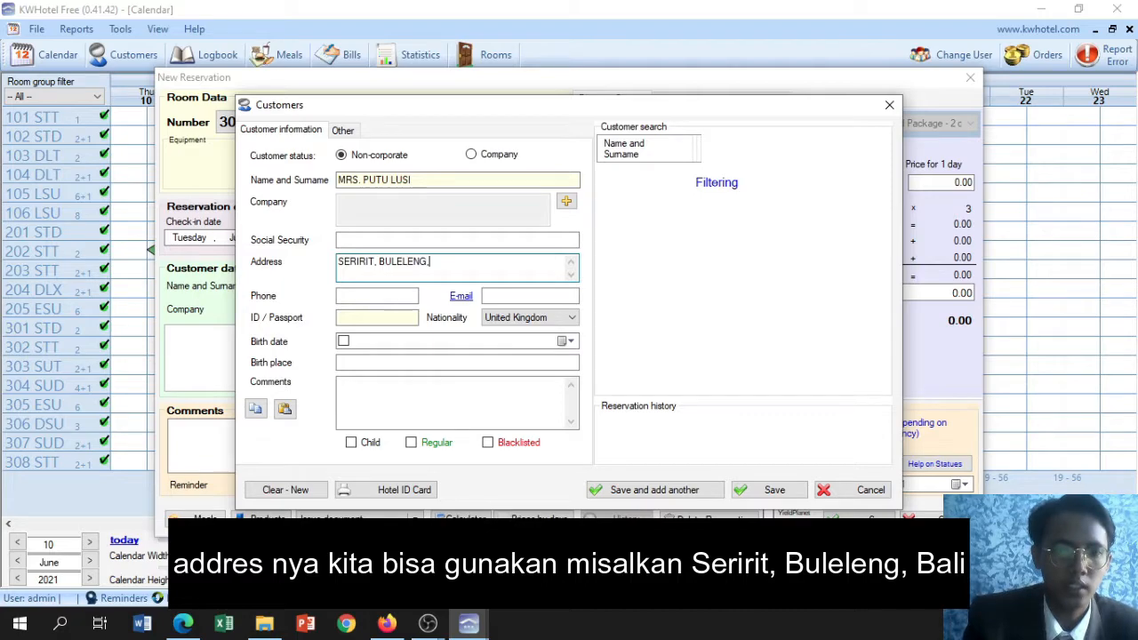
{"action": "type", "text": "LI"}
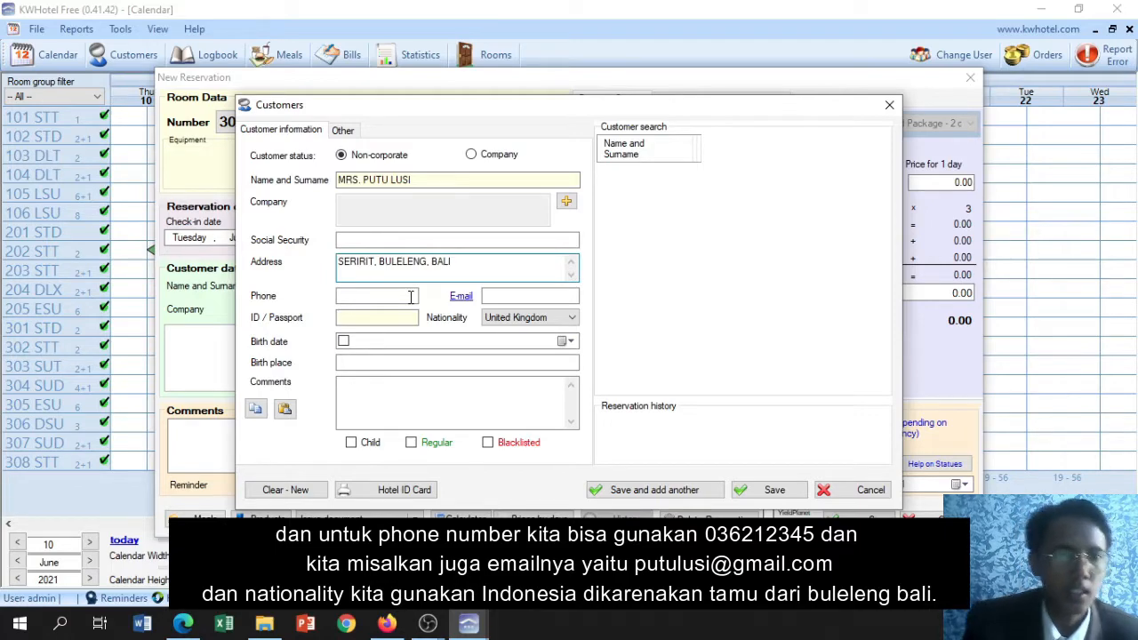
Enter the customer's phone number
{"action": "left_click", "coordinate": [411, 297]}
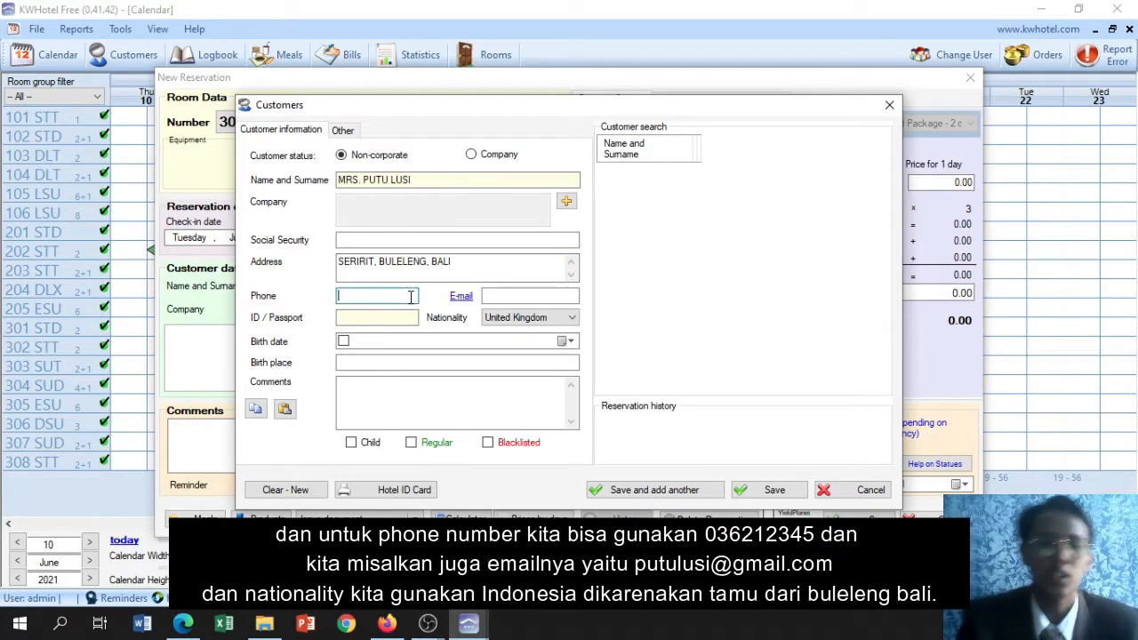
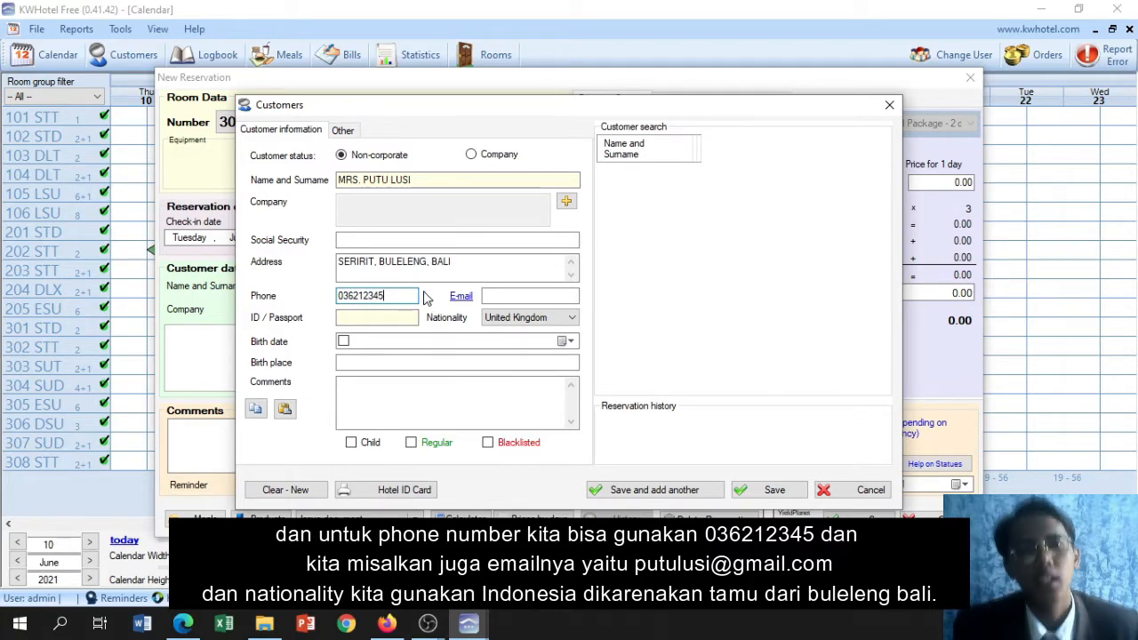
Enter the customer's e-mail address in lowercase
{"action": "left_click", "coordinate": [516, 295]}
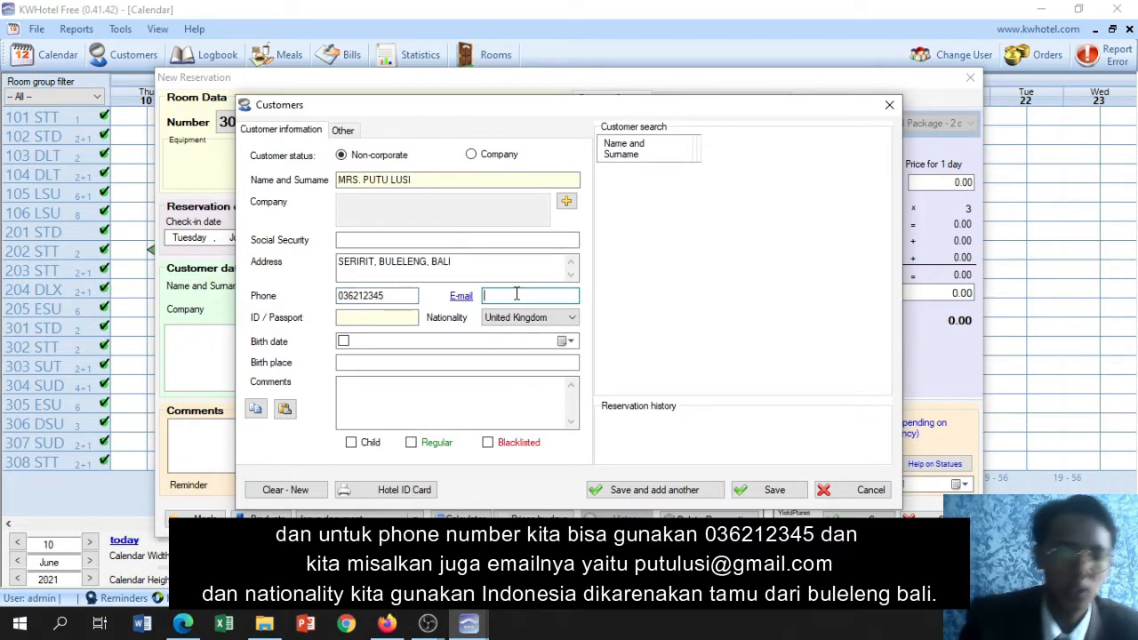
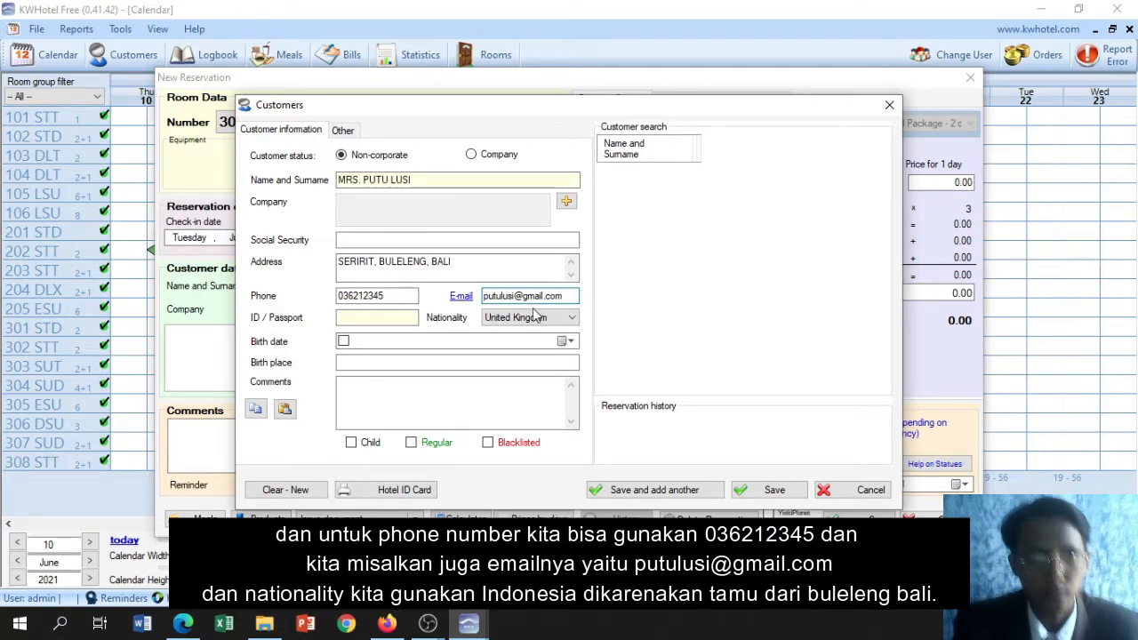
Set the customer's nationality to Indonesia
{"action": "left_click", "coordinate": [573, 318]}
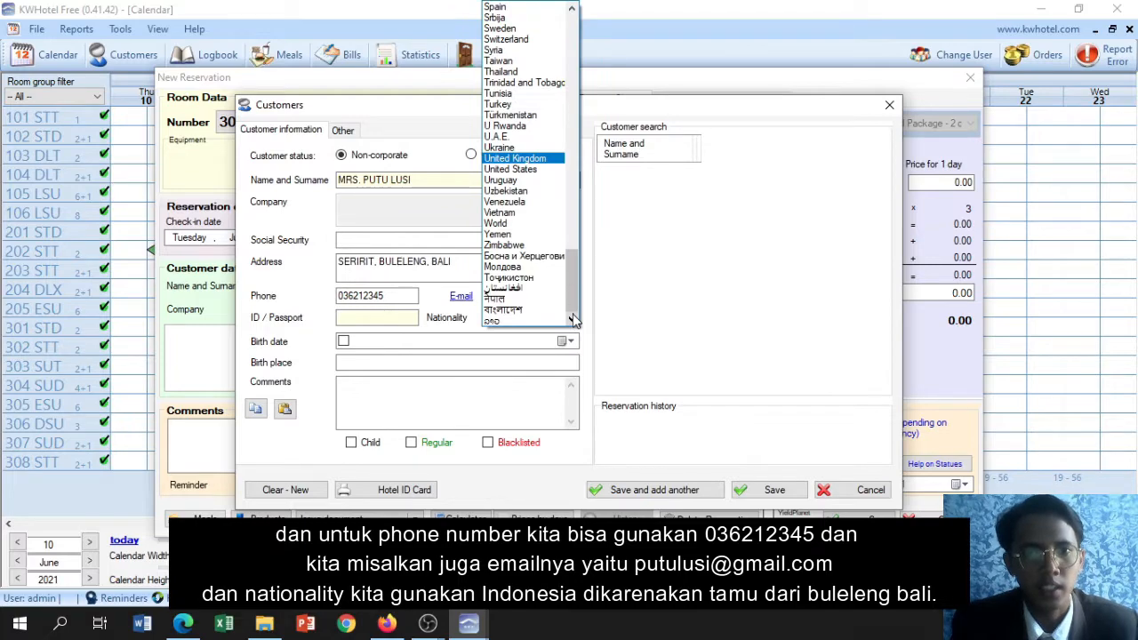
{"action": "left_click_drag", "start_coordinate": [573, 284], "coordinate": [571, 153]}
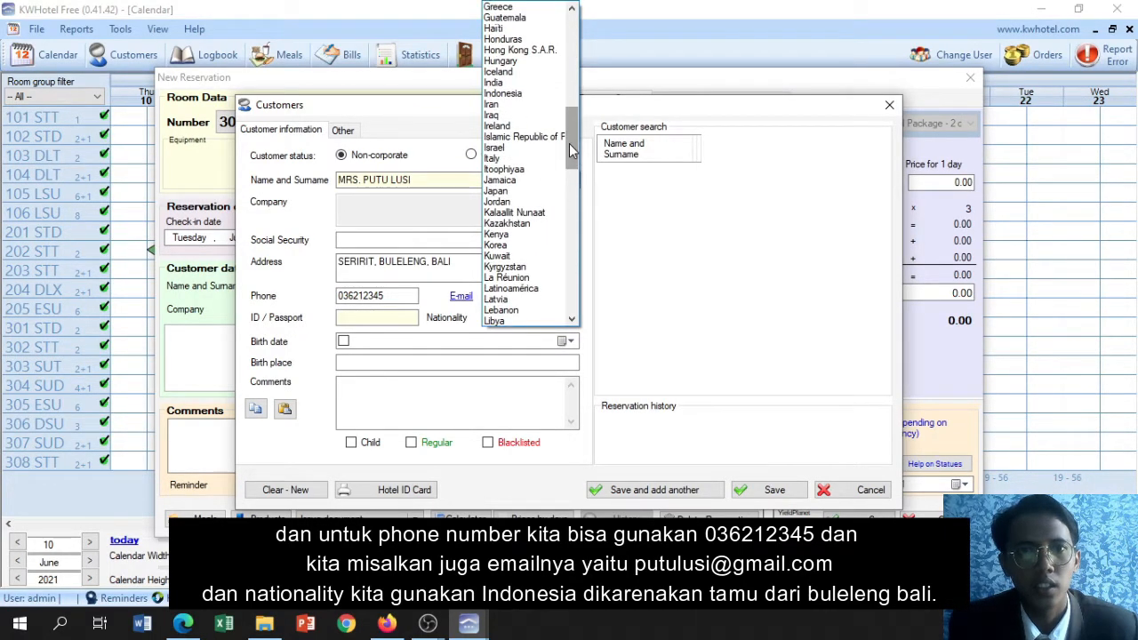
{"action": "left_click", "coordinate": [509, 96]}
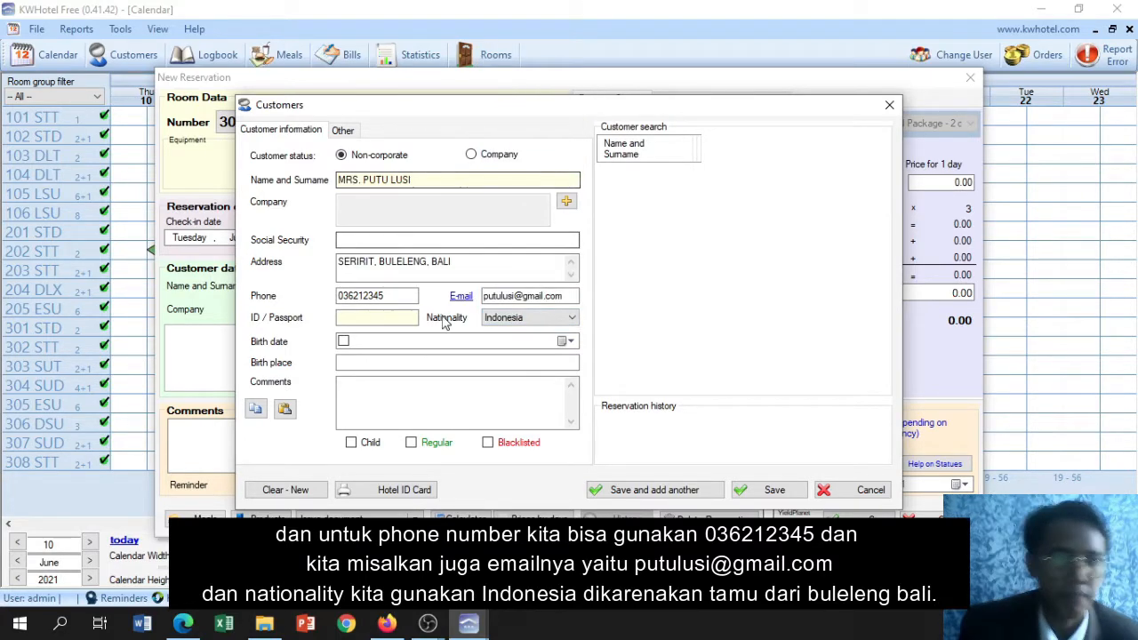
Enable the customer's birth date and set its day, month and year
{"action": "left_click", "coordinate": [425, 341]}
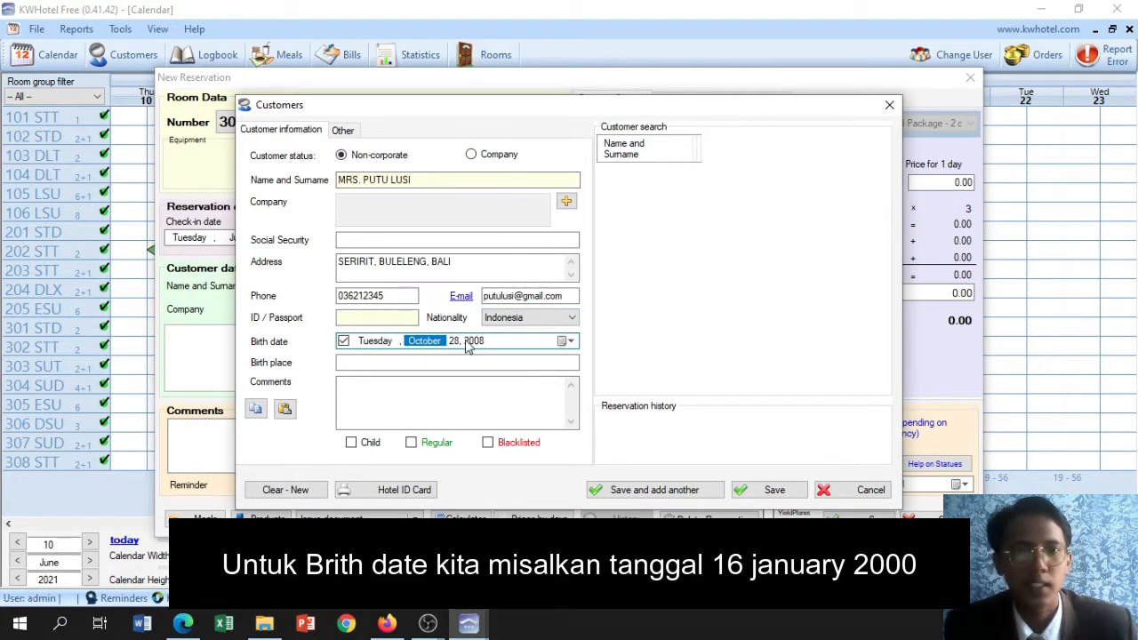
{"action": "left_click", "coordinate": [469, 342]}
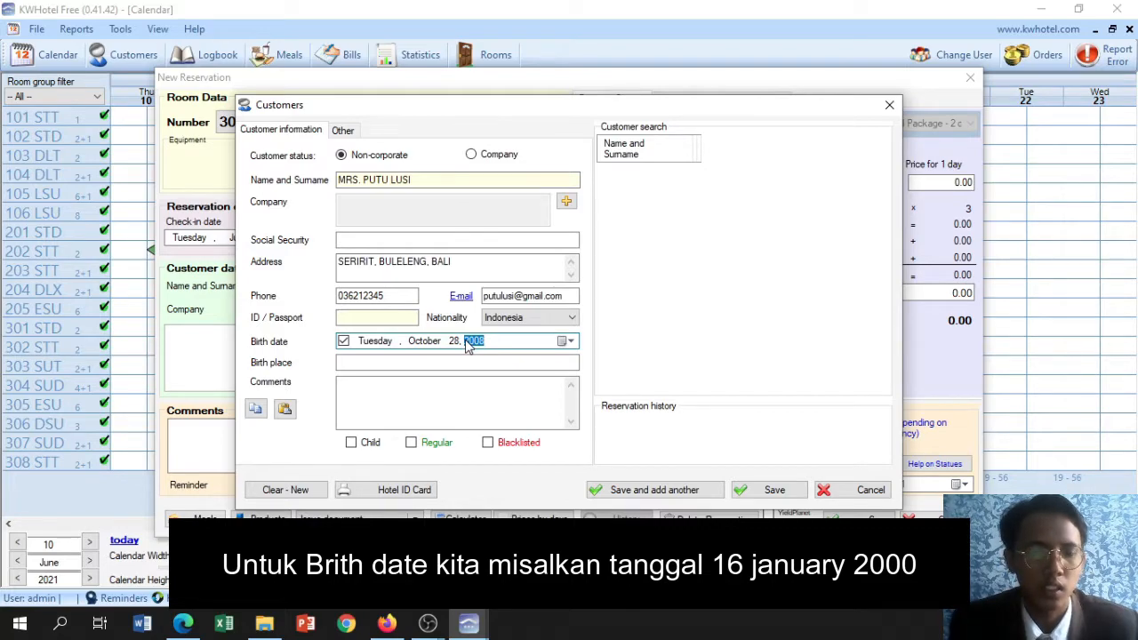
{"action": "type", "text": "2"}
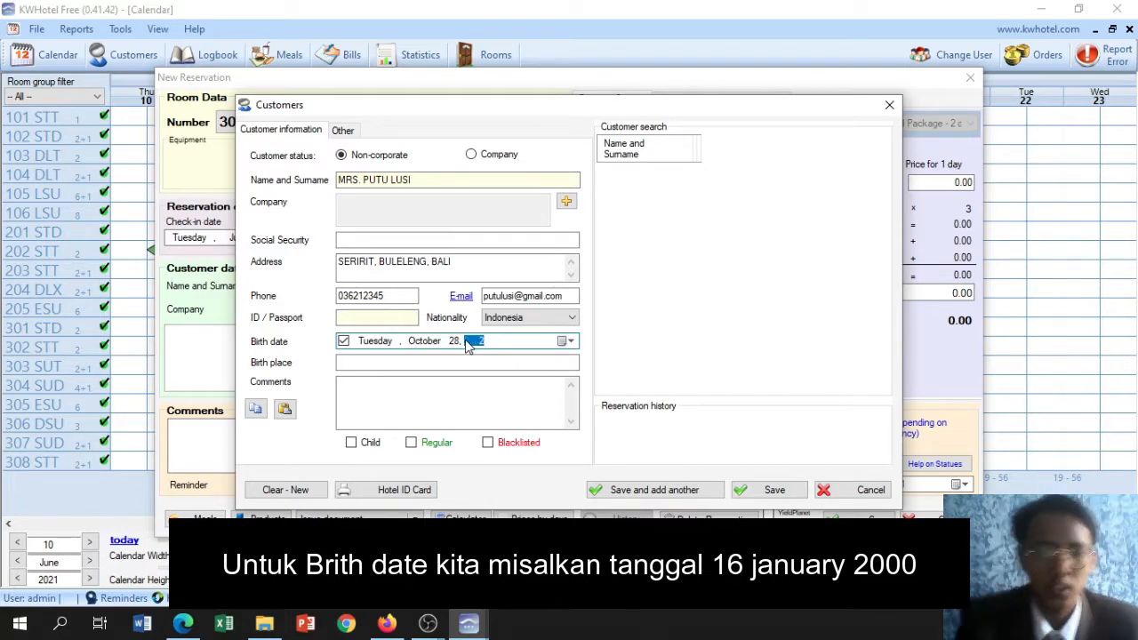
{"action": "type", "text": "000"}
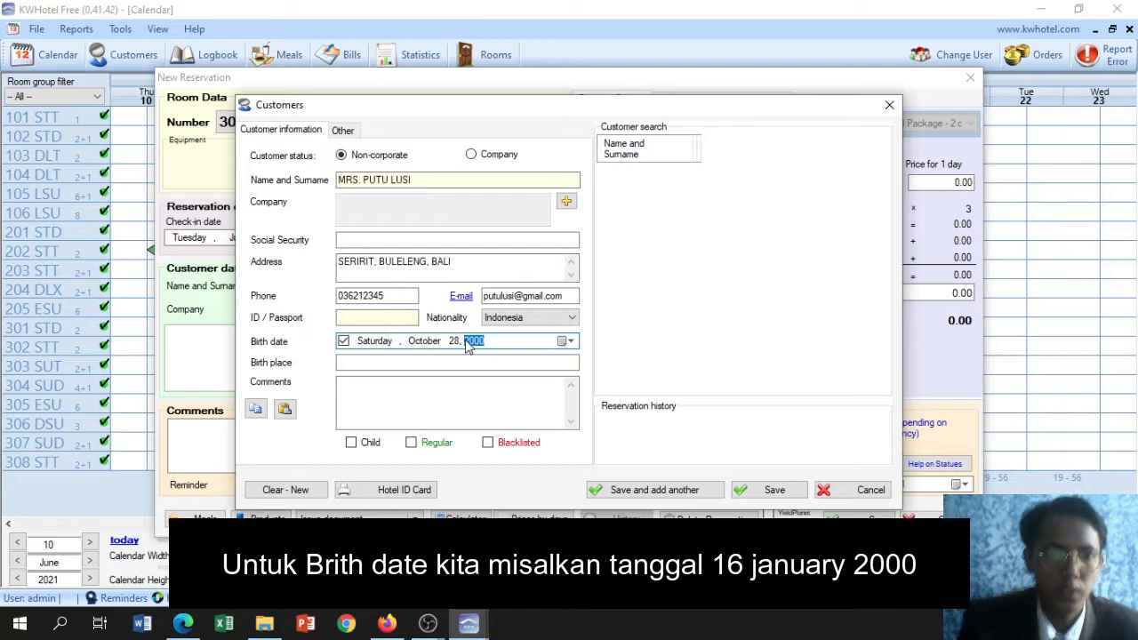
{"action": "left_click", "coordinate": [454, 341]}
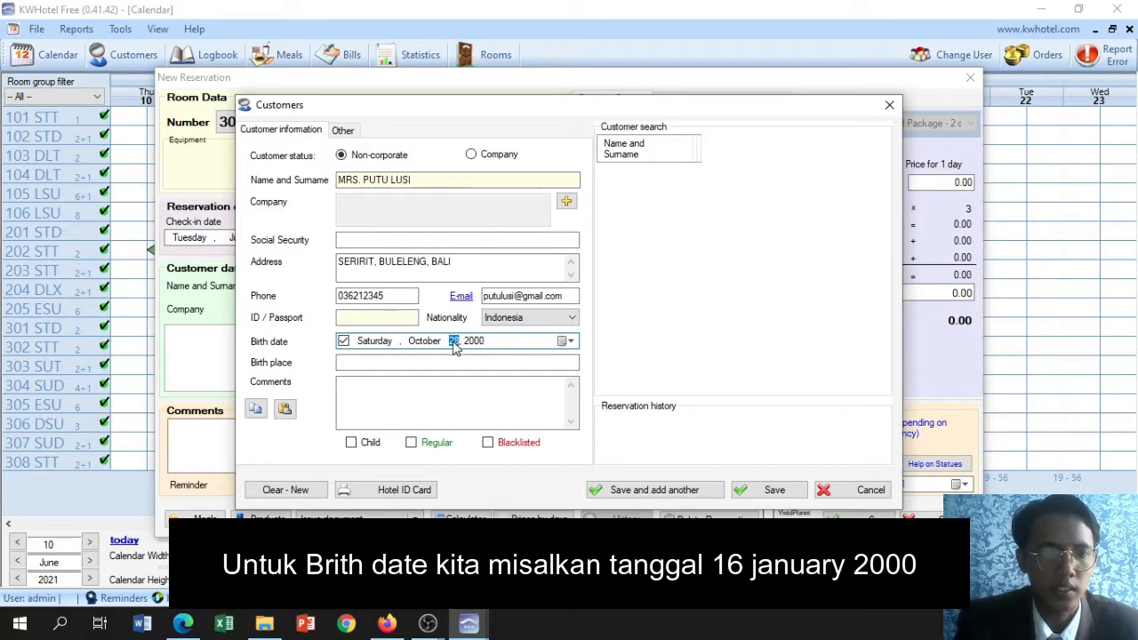
{"action": "type", "text": "16"}
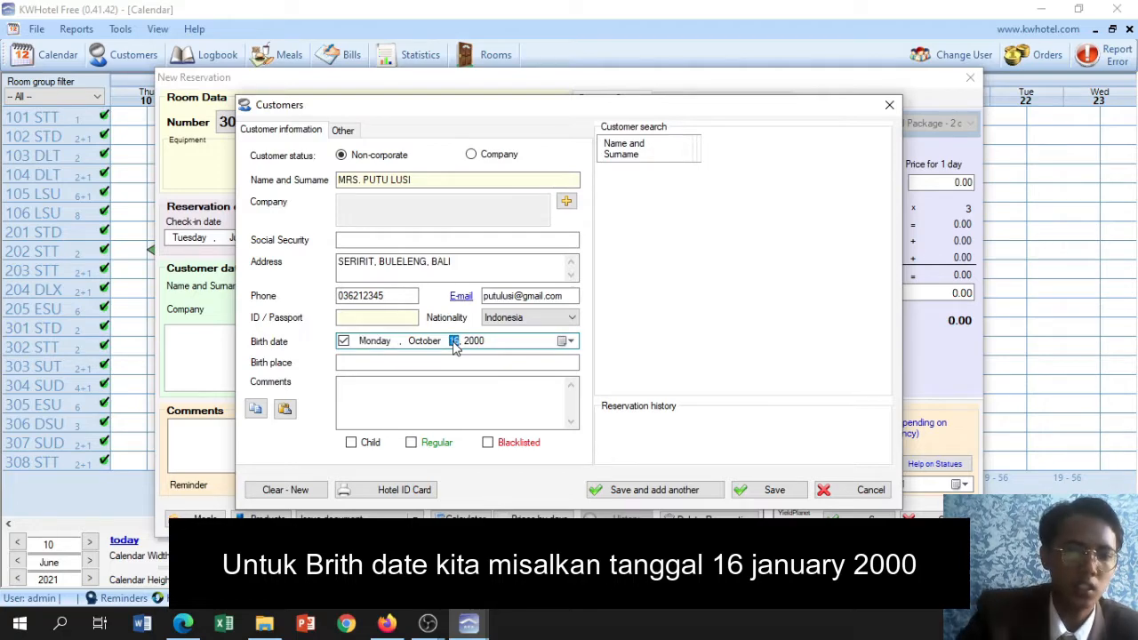
{"action": "left_click", "coordinate": [425, 343]}
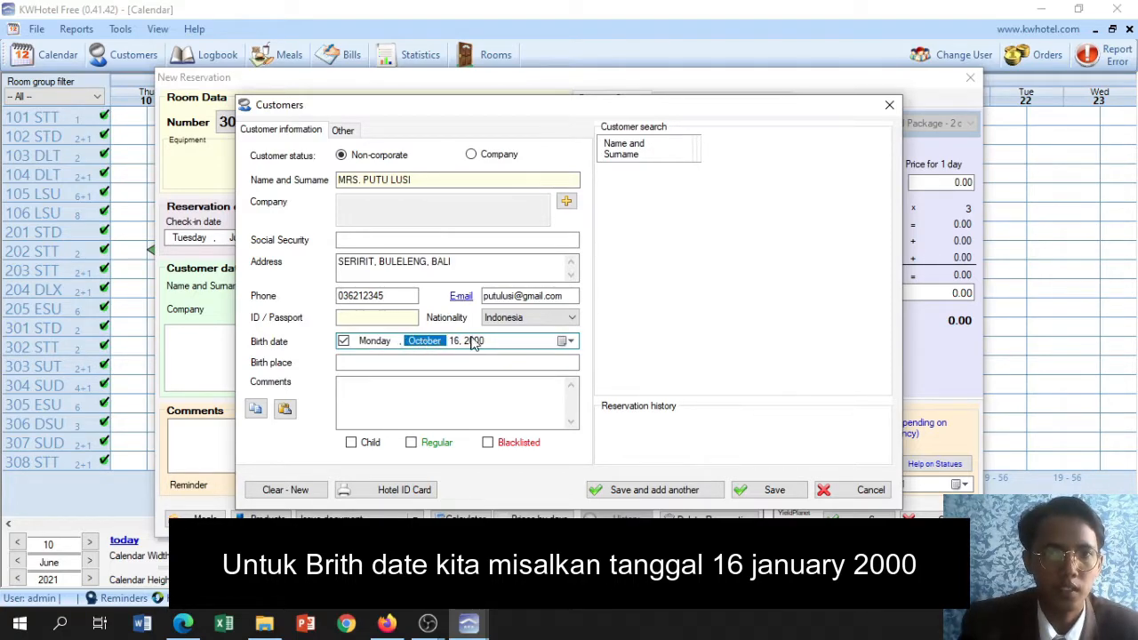
{"action": "left_click", "coordinate": [566, 341]}
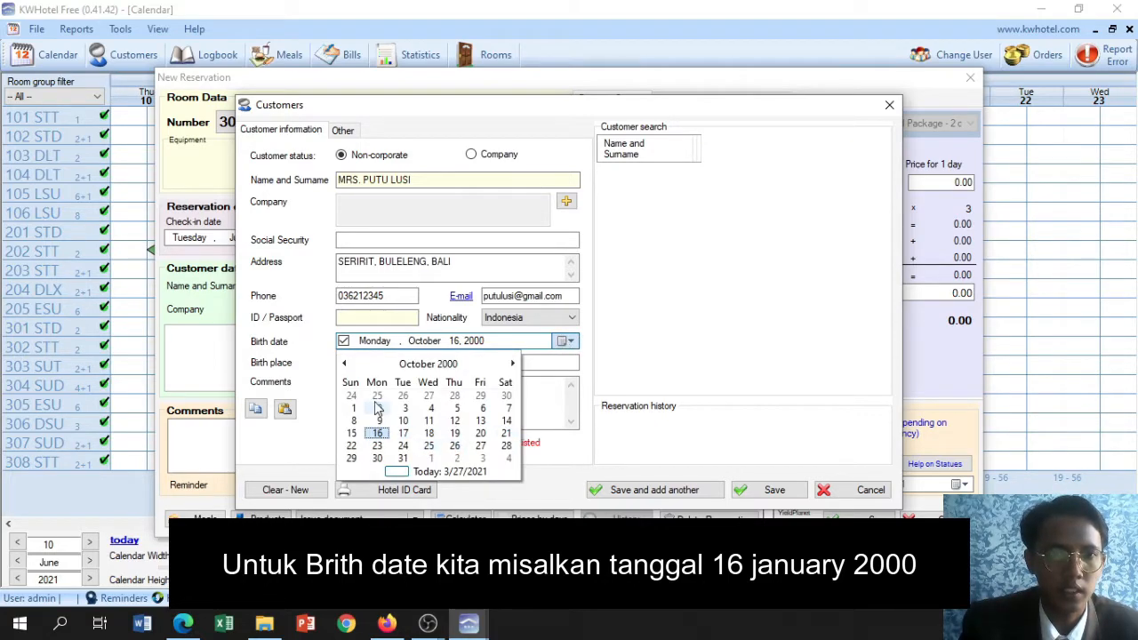
{"action": "left_click", "coordinate": [345, 364]}
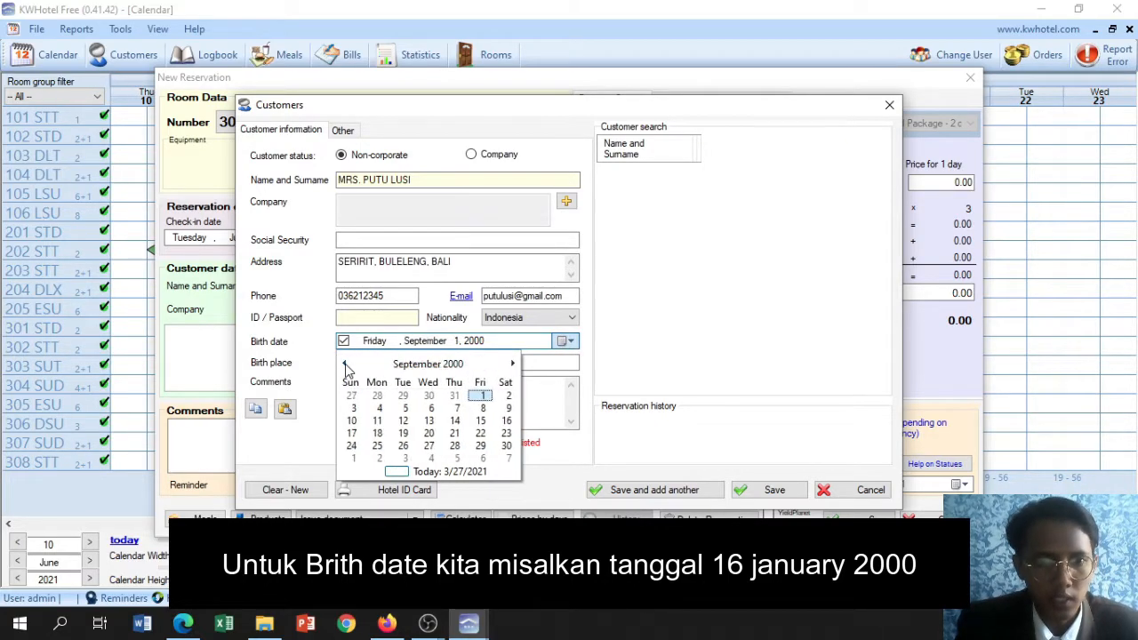
{"action": "left_click", "coordinate": [345, 363]}
{"action": "left_click", "coordinate": [345, 364]}
{"action": "left_click", "coordinate": [345, 364]}
{"action": "left_click", "coordinate": [345, 364]}
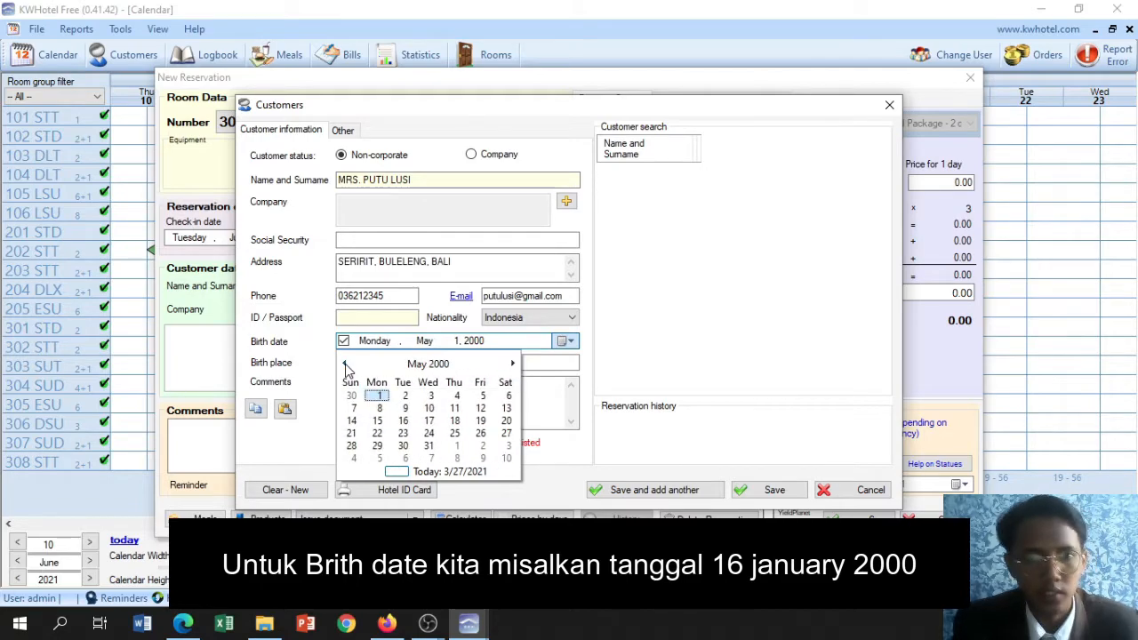
{"action": "left_click", "coordinate": [345, 364]}
{"action": "left_click", "coordinate": [345, 364]}
{"action": "left_click", "coordinate": [345, 364]}
{"action": "left_click", "coordinate": [345, 364]}
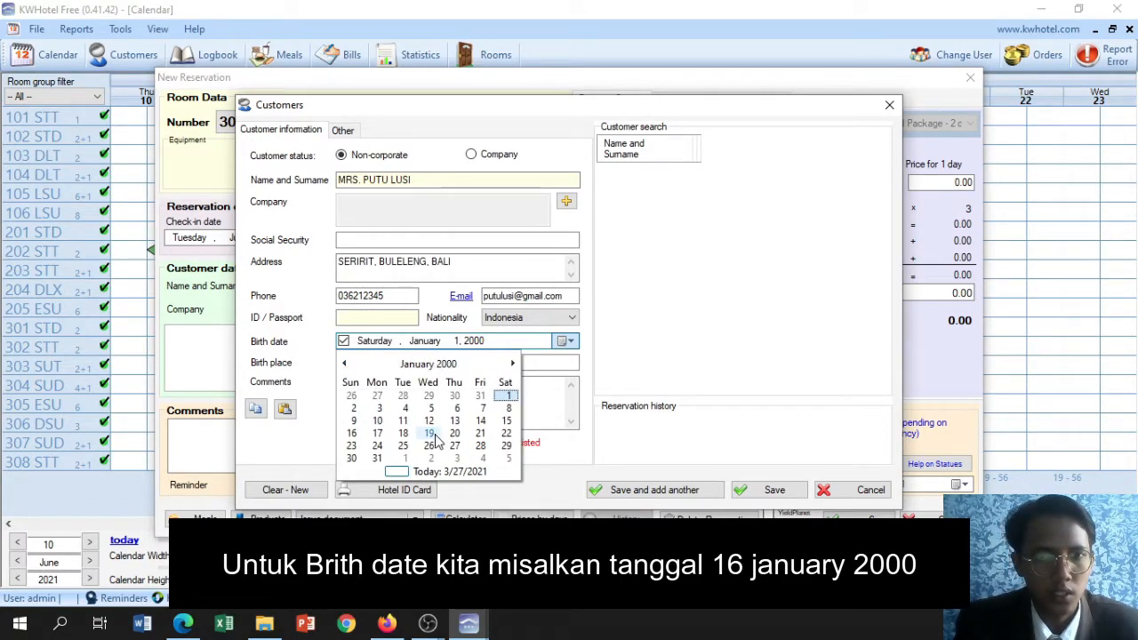
{"action": "left_click", "coordinate": [351, 433]}
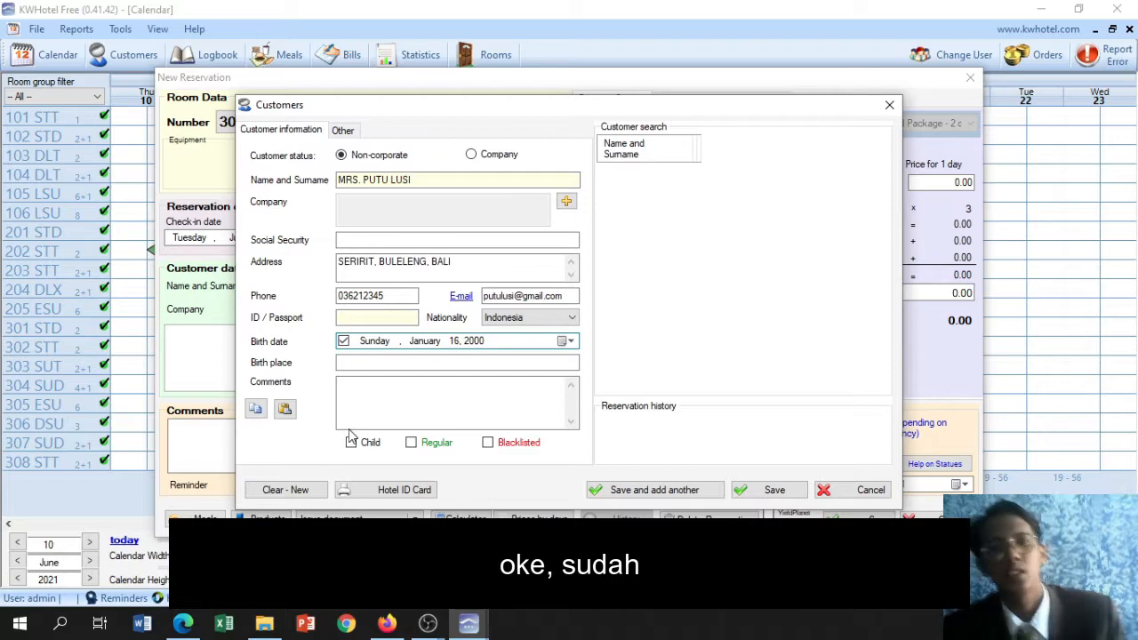
Enter seririt as the customer's birth place
{"action": "left_click", "coordinate": [372, 365]}
{"action": "type", "text": "s"}
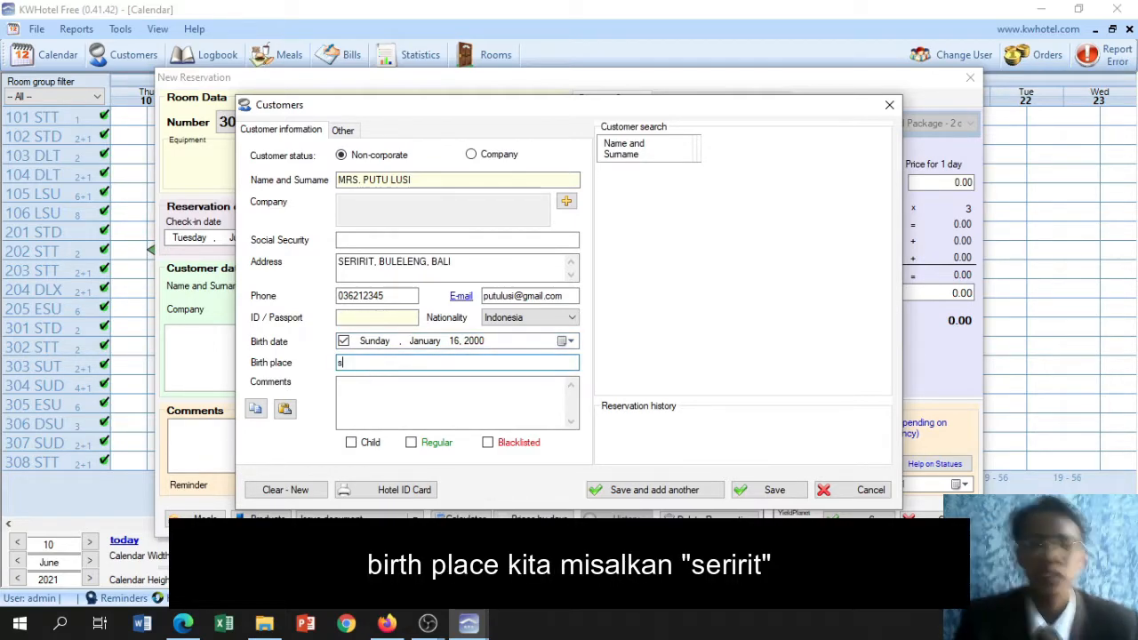
{"action": "type", "text": "eririt"}
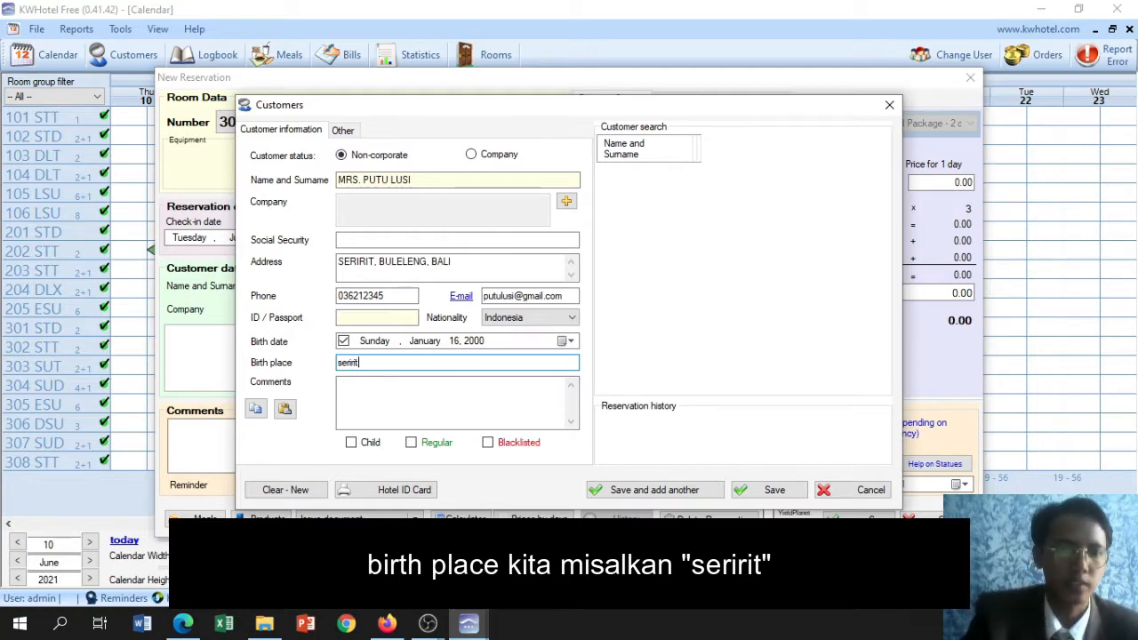
{"action": "key", "text": "Tab"}
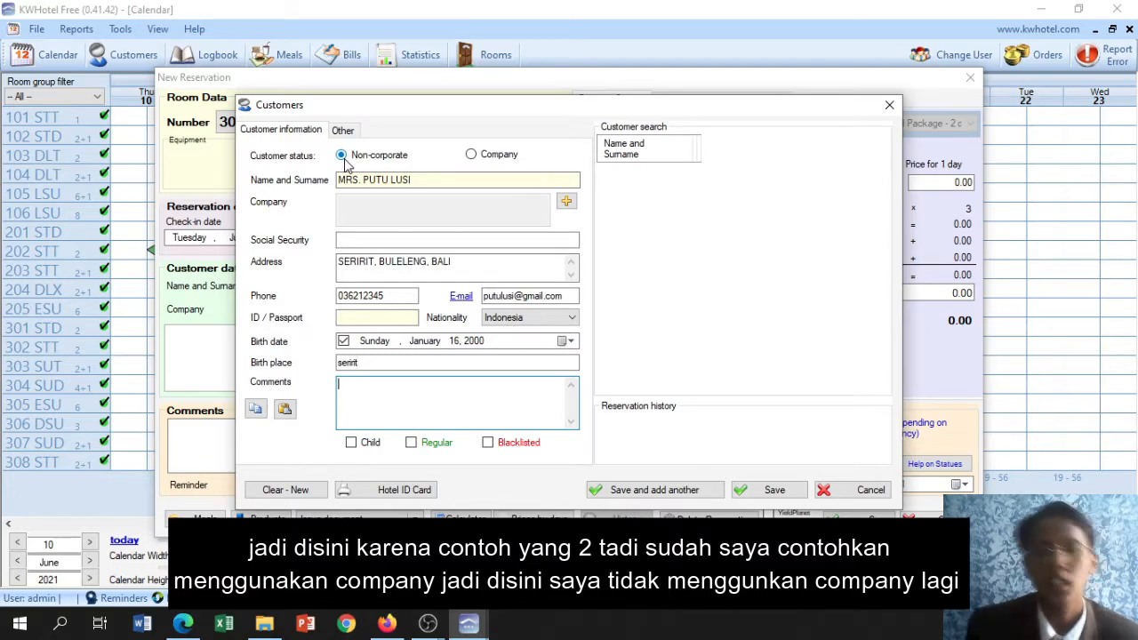
Save the customer record and the new reservation for room 302 STT
{"action": "left_click", "coordinate": [767, 489]}
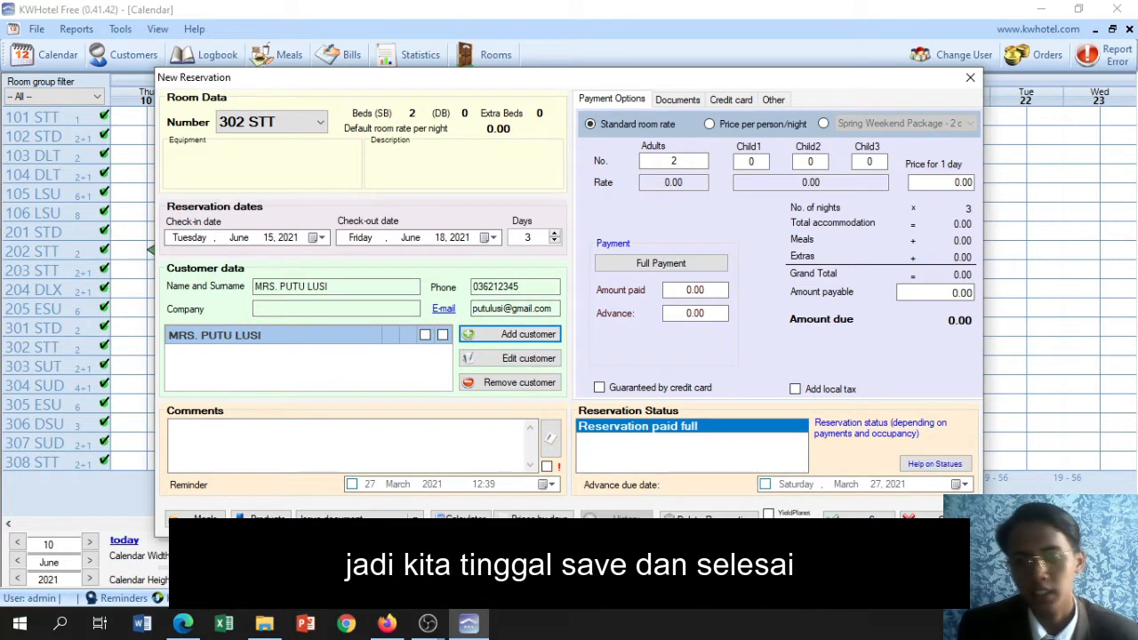
{"action": "left_click", "coordinate": [858, 515]}
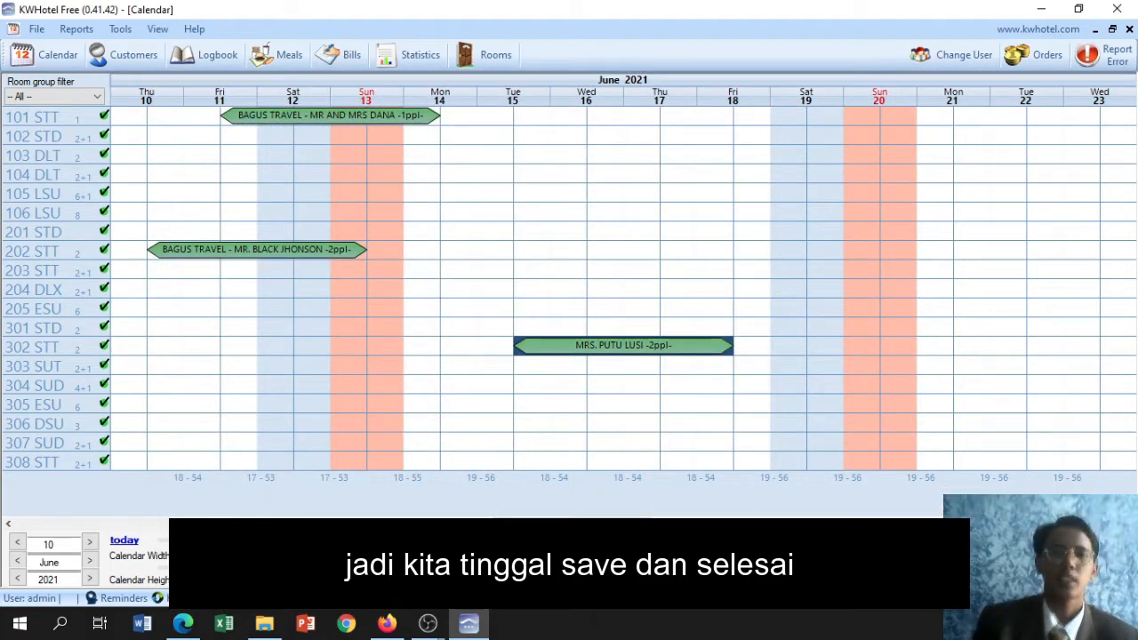
{"action": "left_click", "coordinate": [464, 349]}
{"action": "left_click", "coordinate": [474, 386]}
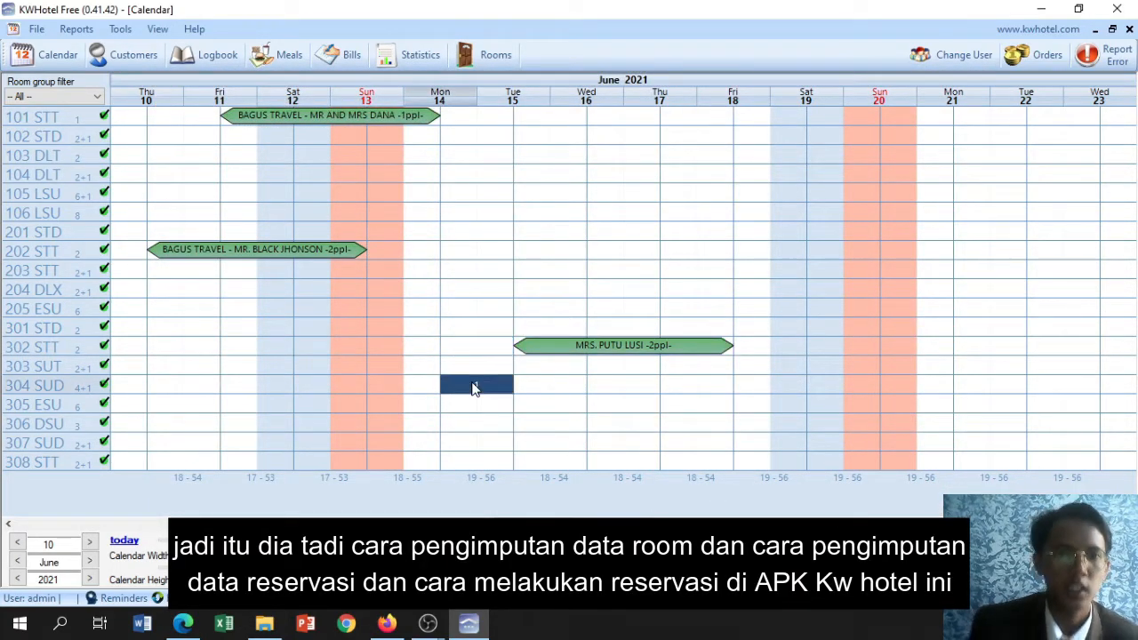